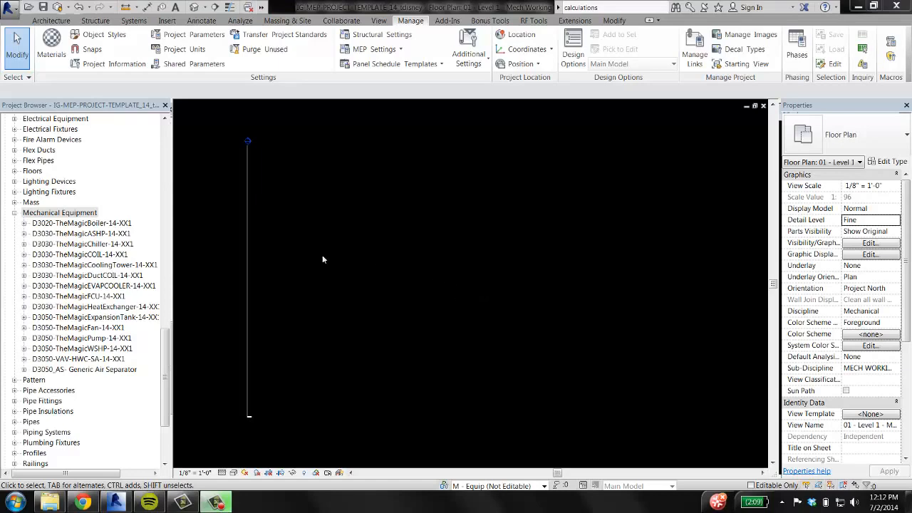
Step: Place a D3050-SUPPLY-LOUVER Type A air terminal in the Level 1 floor plan, well clear of the existing line
scroll(85, 228, "up", 12)
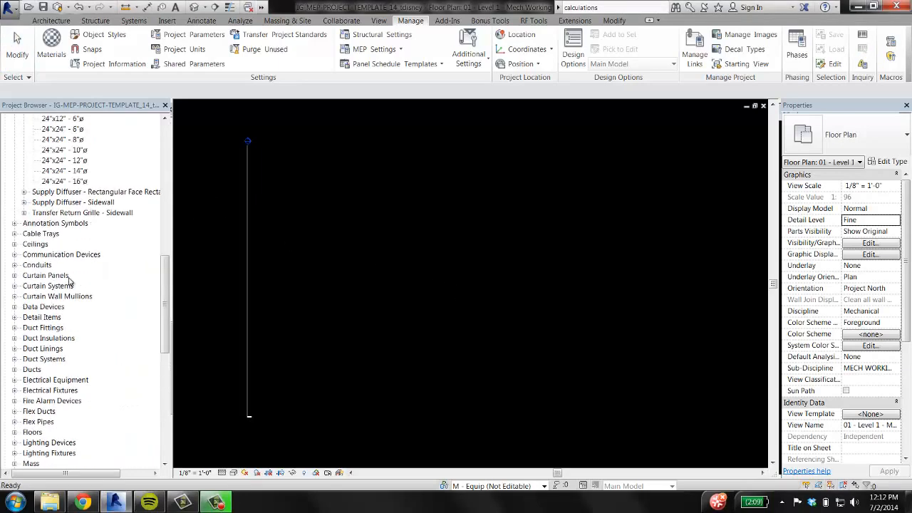
scroll(44, 224, "up", 7)
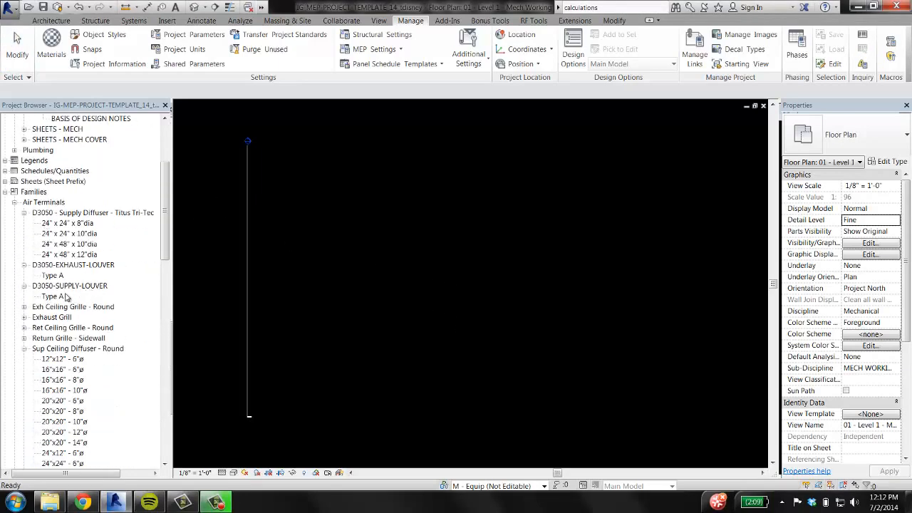
left_click(57, 296)
left_click_drag(57, 296, 651, 306)
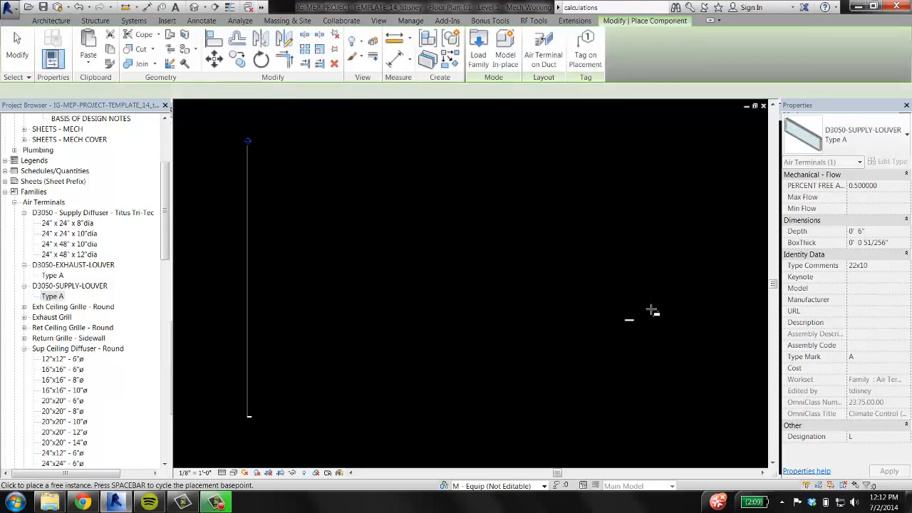
scroll(650, 306, "up", 3)
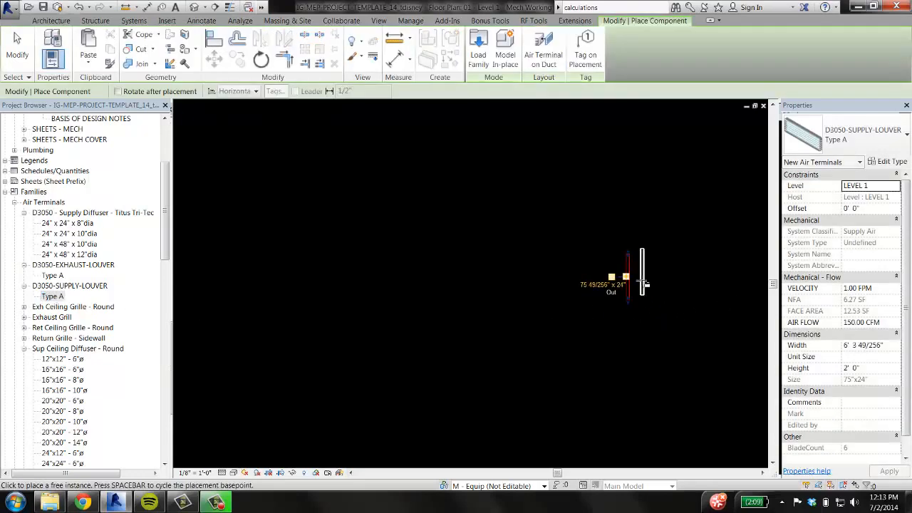
left_click(628, 277)
key("Escape")
left_click(628, 274)
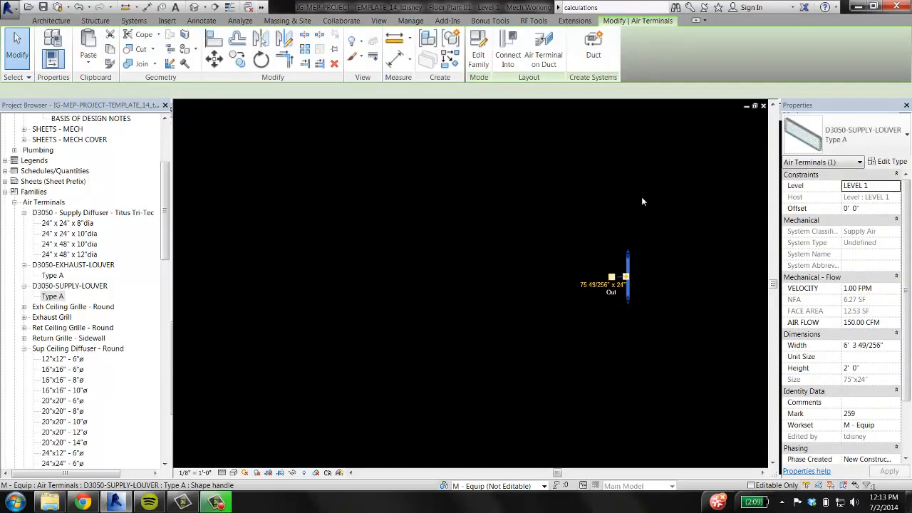
left_click(556, 244)
scroll(447, 282, "up", 2)
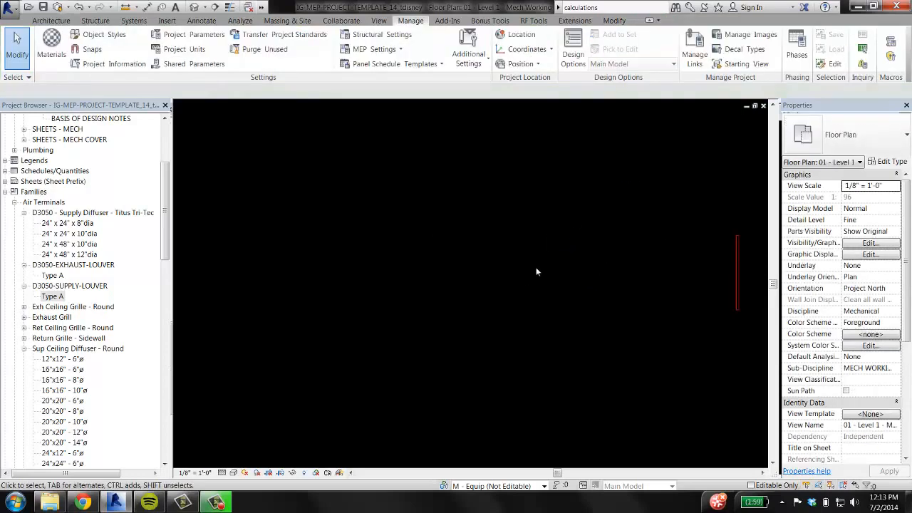
middle_click_drag(623, 298, 590, 295)
Step: Place a 24"x24" - 12"ø Sup Ceiling Diffuser - Round well to the left of the supply louver in the plan
left_click(104, 307)
scroll(89, 324, "down", 3)
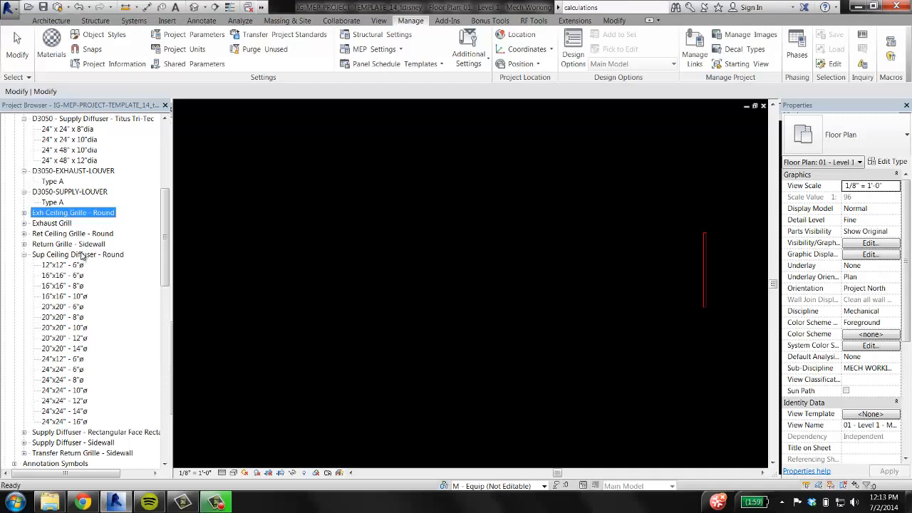
double_click(63, 399)
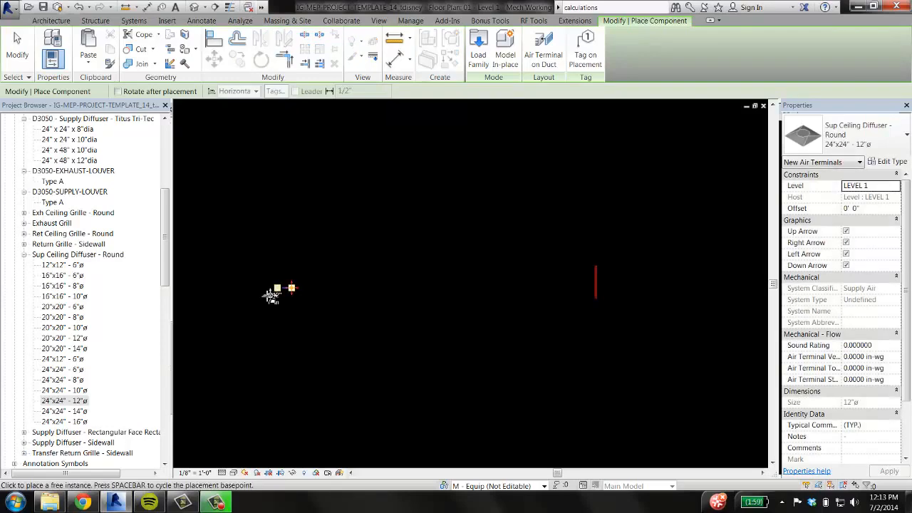
Step: Place a D3050-VAV-HWC-SA-14-XX1 box of type DESV-12_2 Row between the ceiling diffuser and the supply louver, close to the diffuser
left_click(74, 337)
scroll(86, 320, "down", 7)
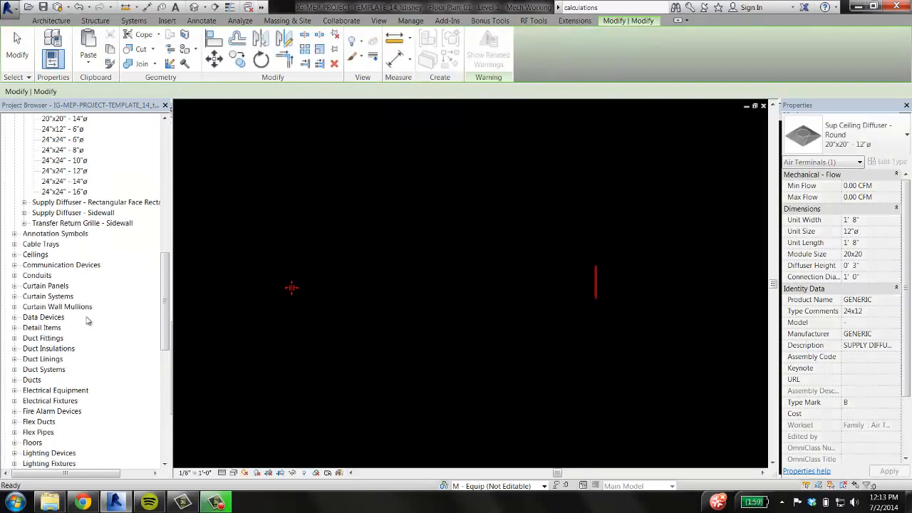
scroll(86, 320, "down", 8)
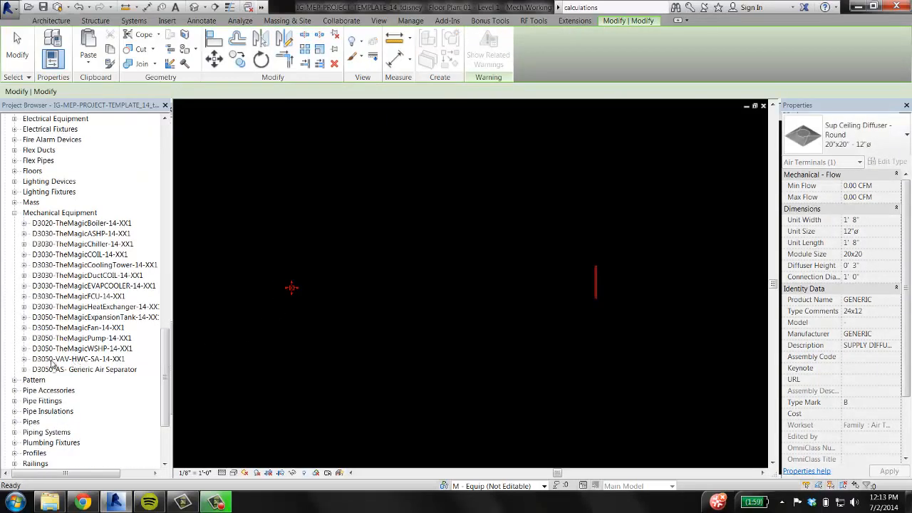
left_click(24, 359)
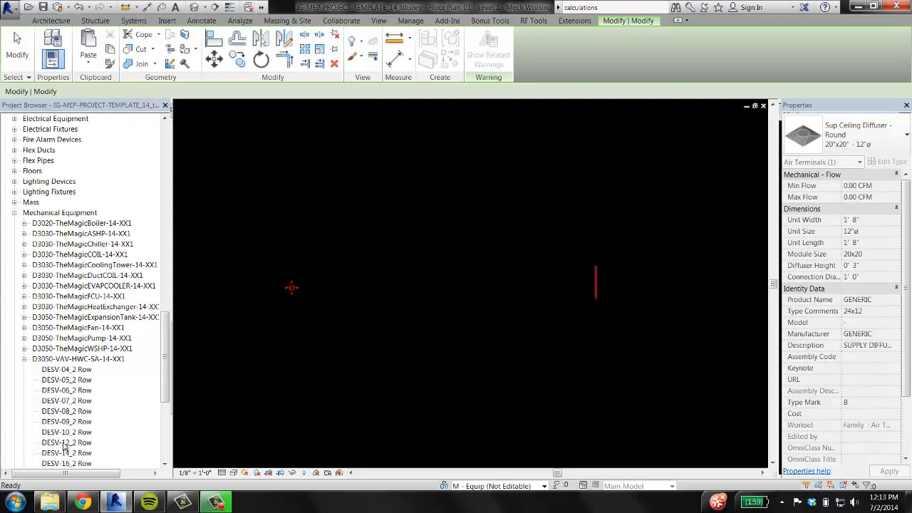
left_click_drag(64, 446, 393, 315)
scroll(352, 289, "up", 1)
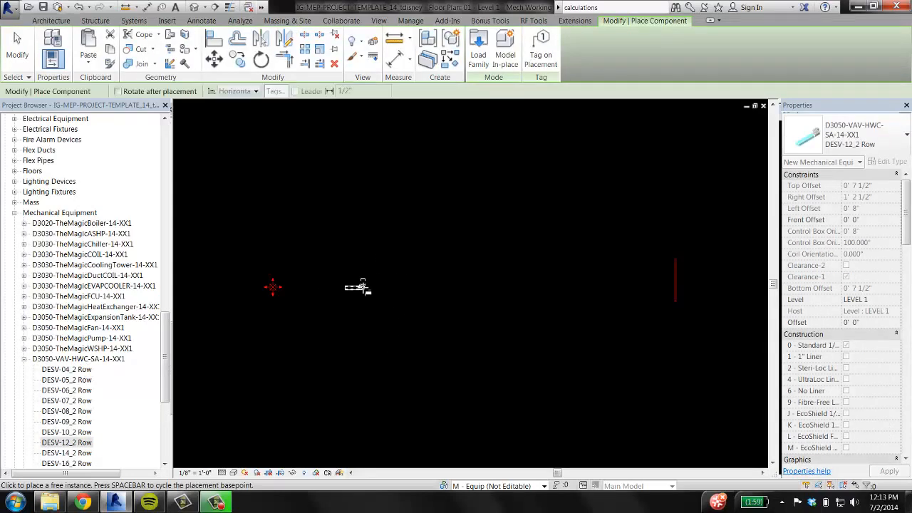
left_click(359, 287)
key("Escape")
key("Escape")
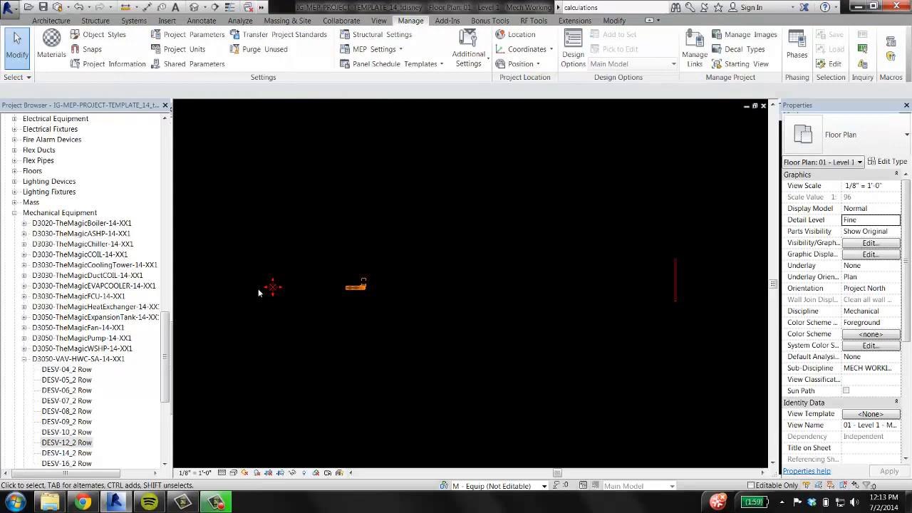
Step: Examine the connectors and properties of the placed ceiling diffuser, VAV box and supply louver in the plan
left_click(272, 288)
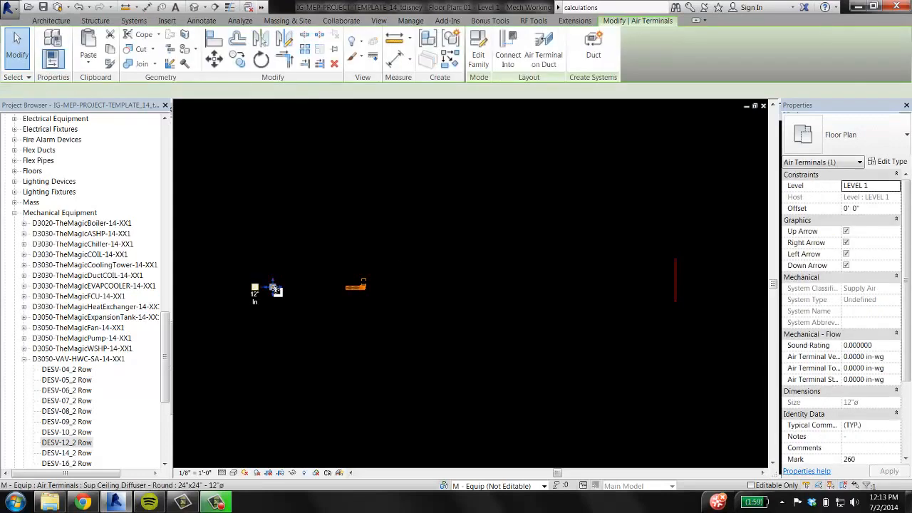
left_click(358, 288)
key("Escape")
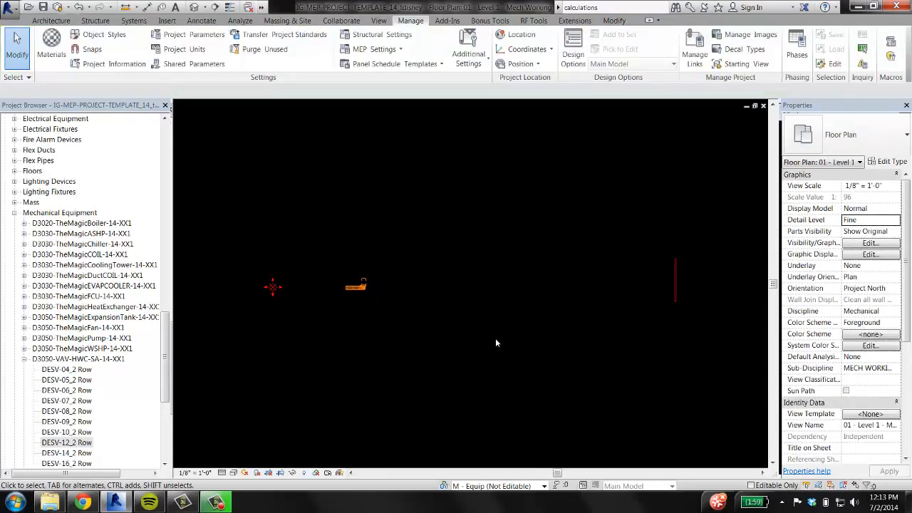
left_click(677, 280)
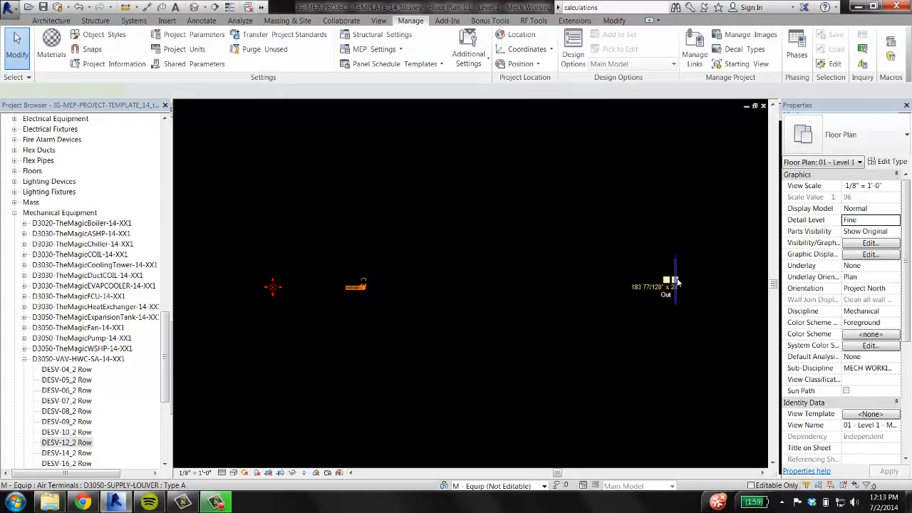
middle_click_drag(667, 318, 639, 319)
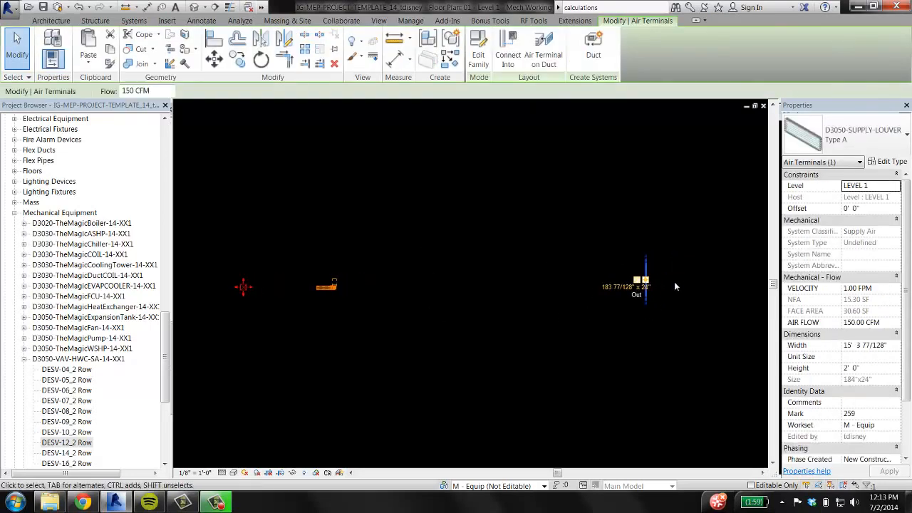
scroll(677, 284, "up", 2)
scroll(652, 285, "down", 3)
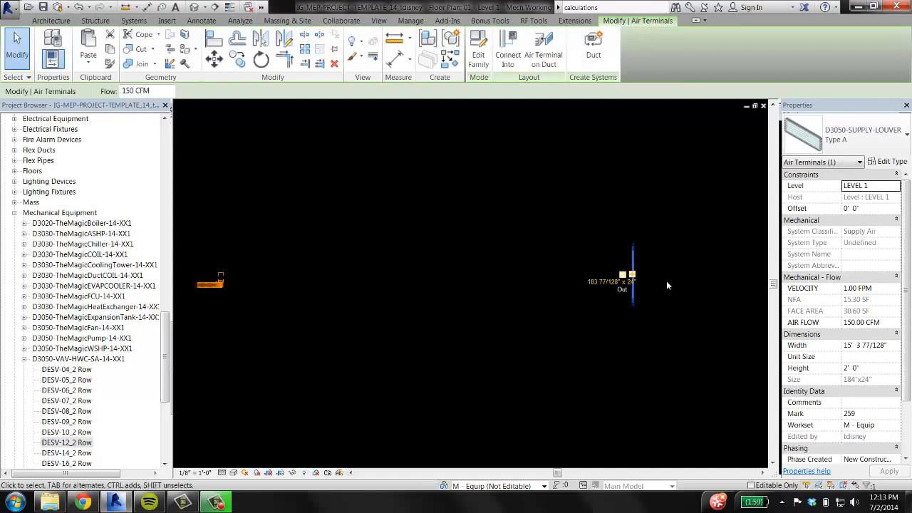
key("Escape")
scroll(523, 291, "up", 1)
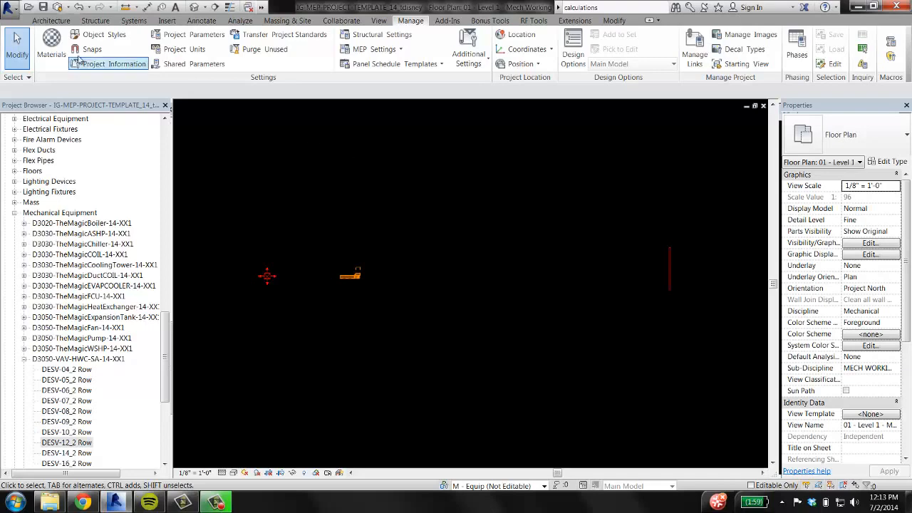
Step: Create a new family from the non-hosted Mechanical Equipment template, dismissing the save and synchronize reminders
left_click(10, 8)
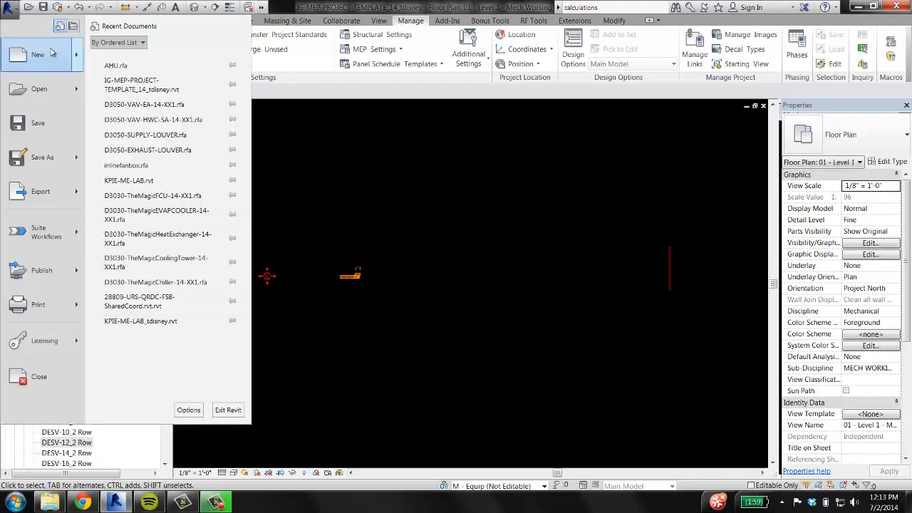
mouse_move(64, 52)
left_click(133, 94)
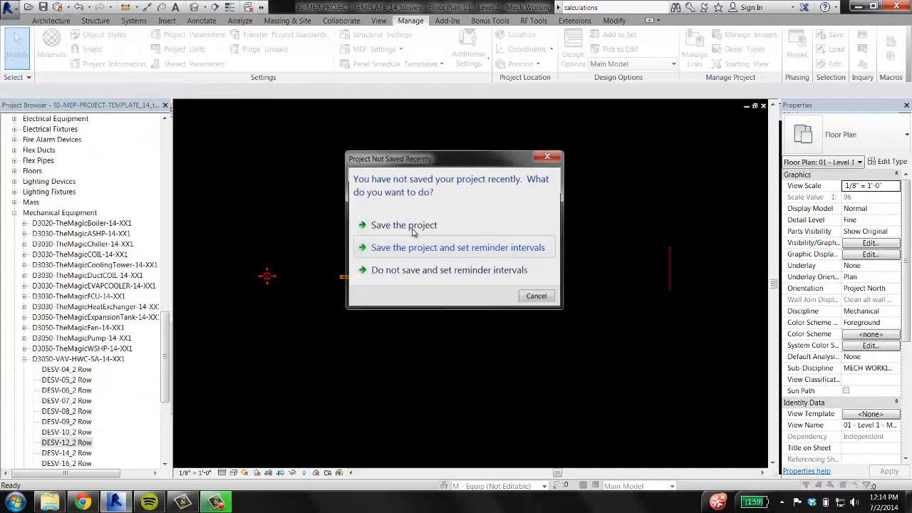
left_click(535, 296)
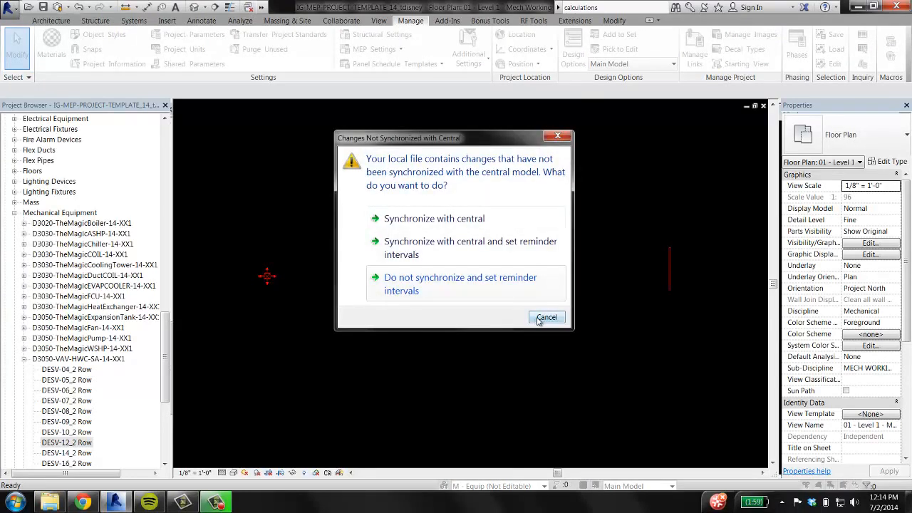
left_click(540, 316)
left_click(266, 275)
key("m")
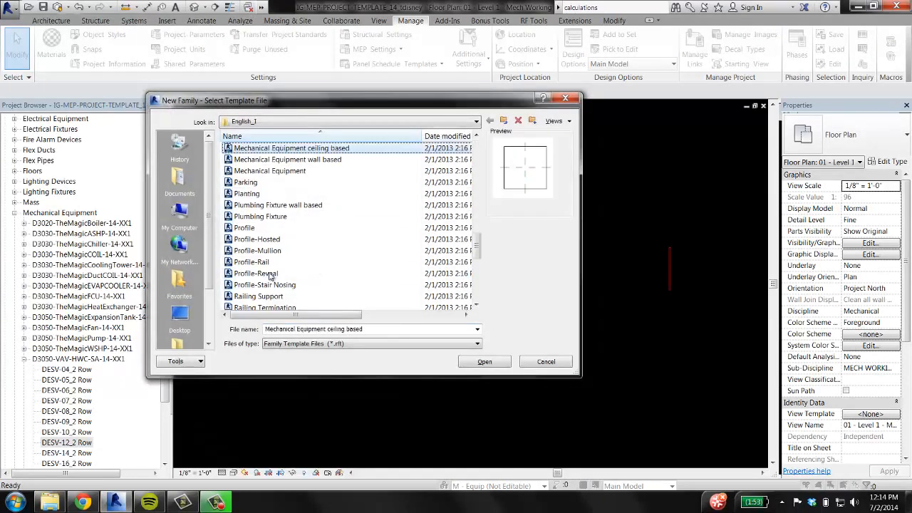
left_click(299, 171)
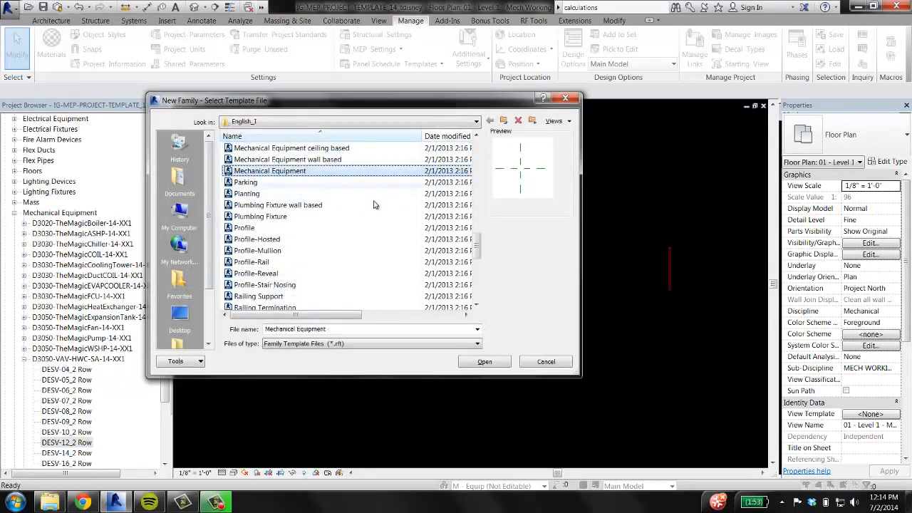
left_click(483, 363)
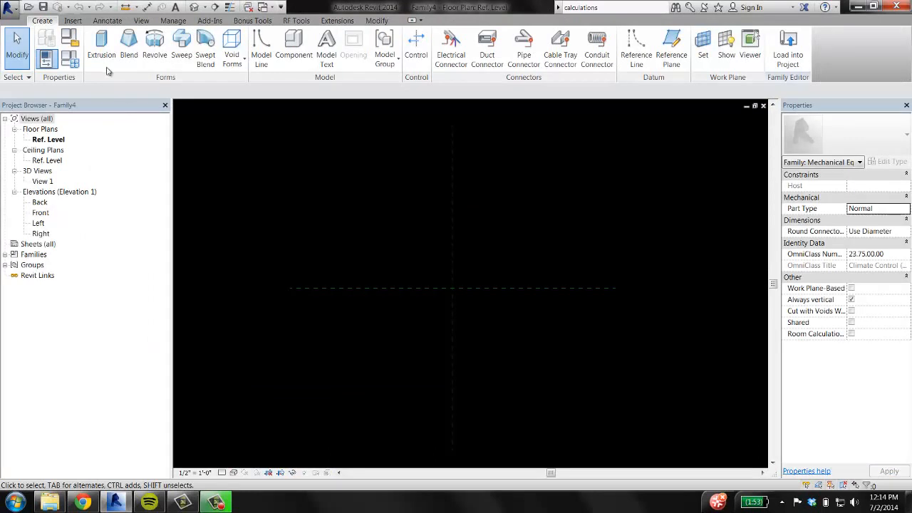
Step: Create a rectangular extrusion about 6'-9" by 3'-1" around the intersection of the reference planes, with Extrusion End set to 4'
left_click(104, 60)
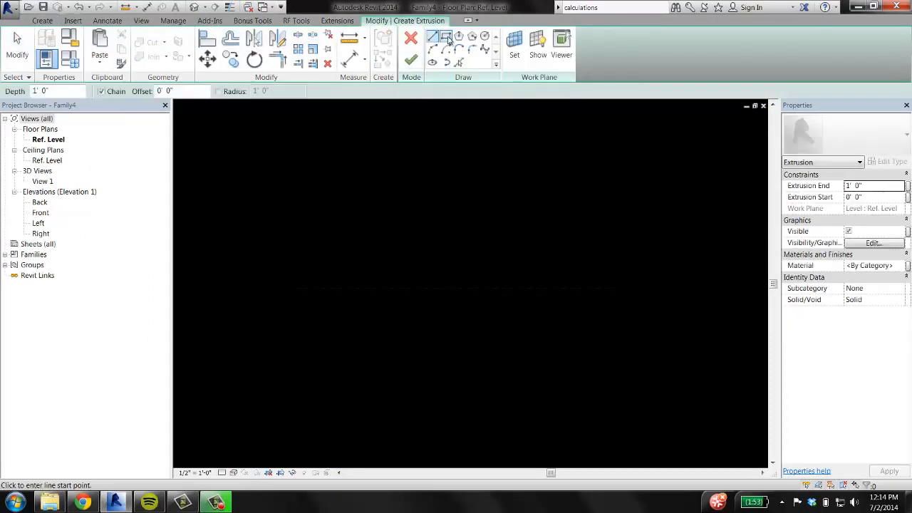
left_click(446, 37)
left_click(345, 241)
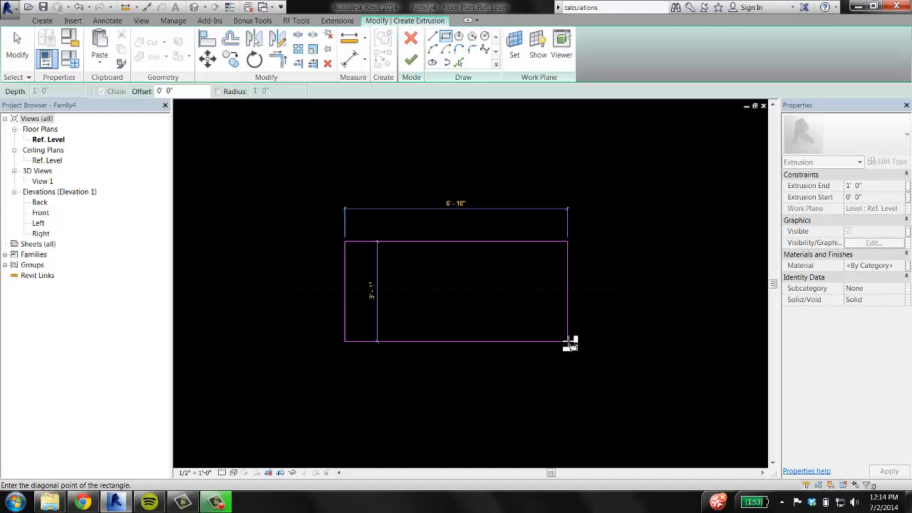
left_click(565, 341)
left_click(855, 187)
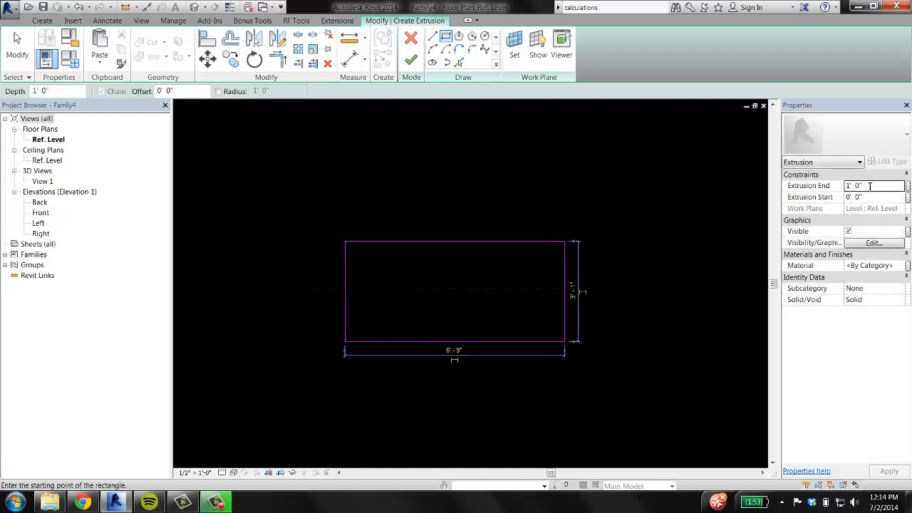
double_click(870, 186)
type("4")
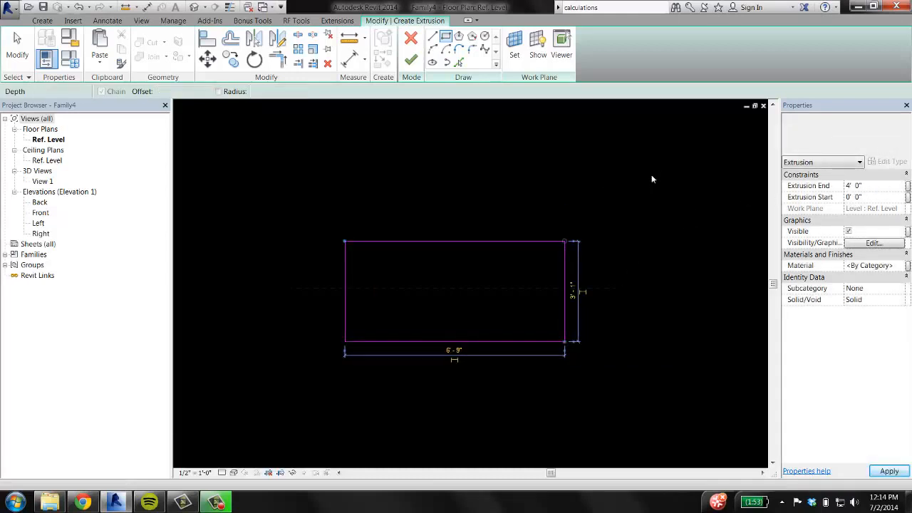
left_click(410, 60)
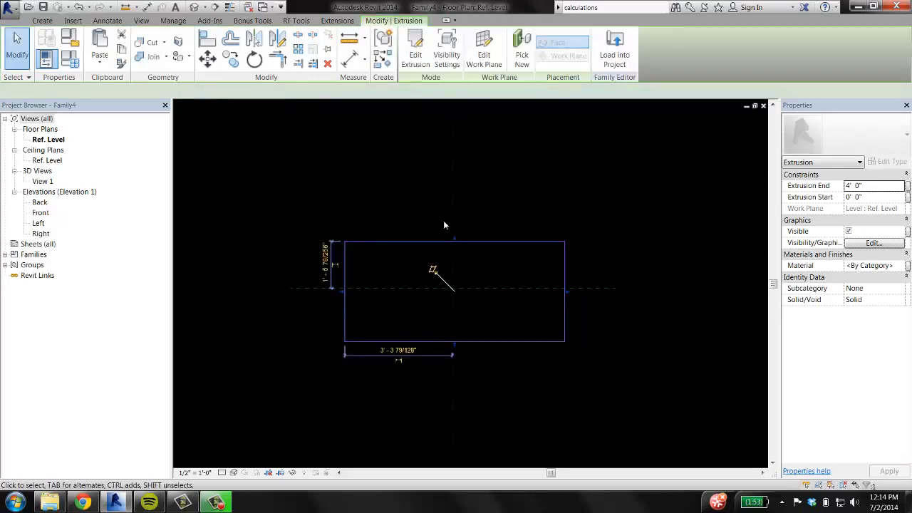
left_click(443, 220)
Step: Close the Ref. Level plan and the Left and Front elevations, leaving the box in the 3D view
left_click(764, 107)
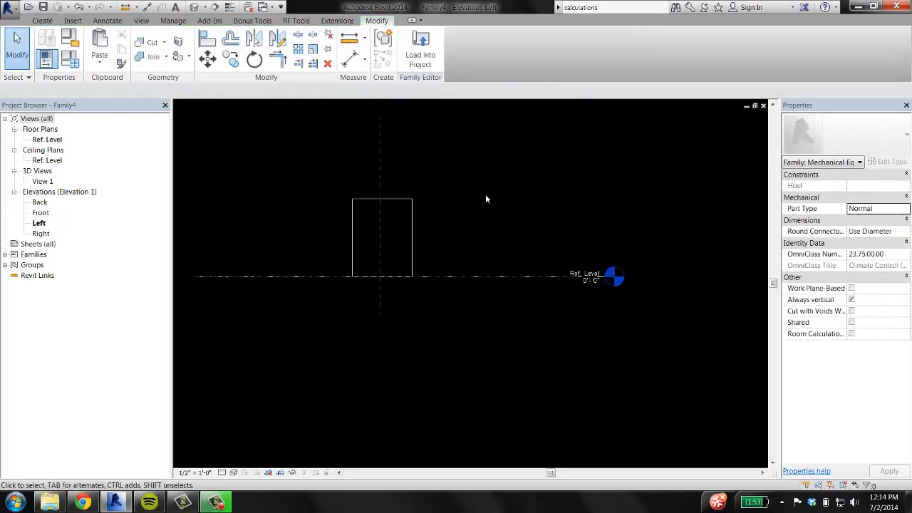
left_click(764, 106)
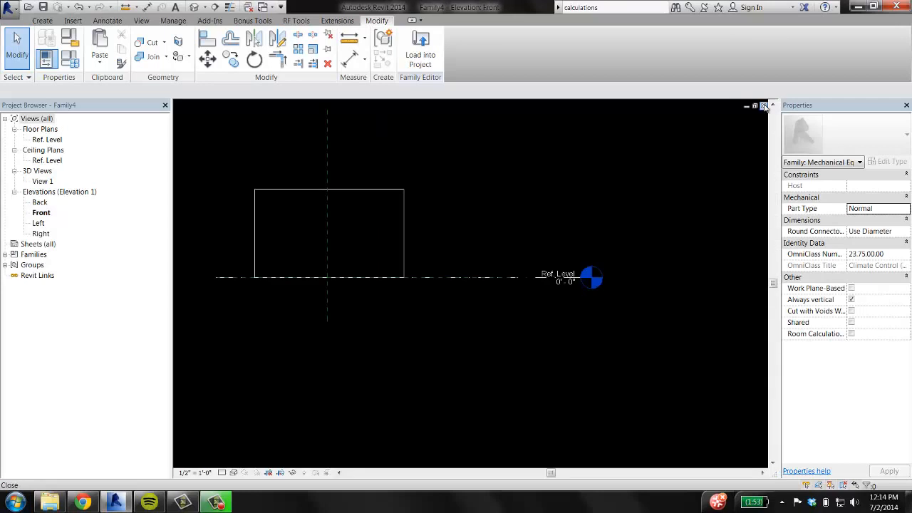
left_click(763, 106)
middle_click_drag(589, 275, 795, 348)
middle_click_drag(391, 291, 429, 269, "shift")
scroll(429, 269, "up", 2)
Step: Place a Supply Air duct connector on one narrow end face of the box and show the opposite end
left_click(43, 22)
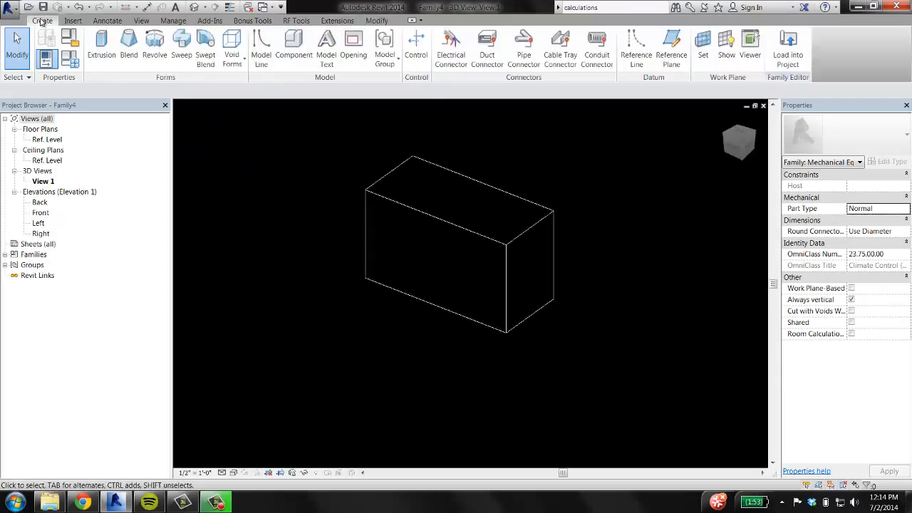
left_click(486, 44)
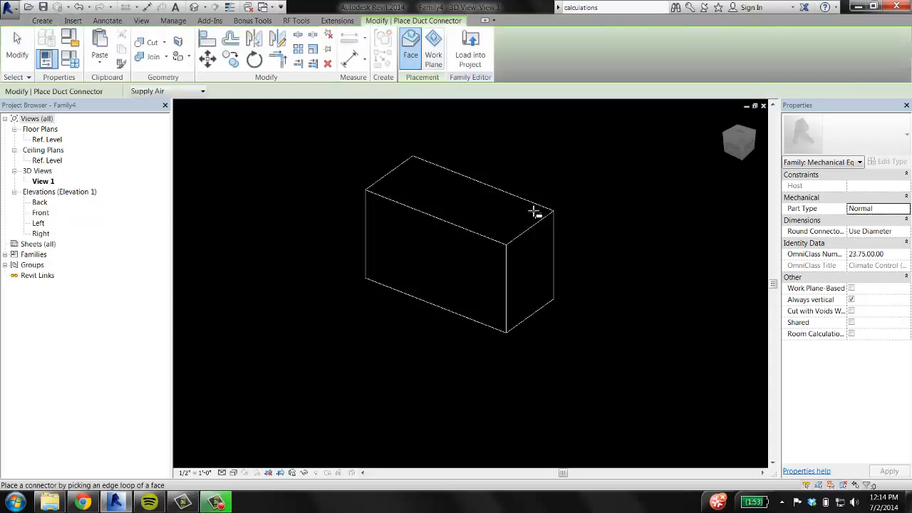
left_click(508, 268)
middle_click_drag(346, 270, 516, 269, "shift")
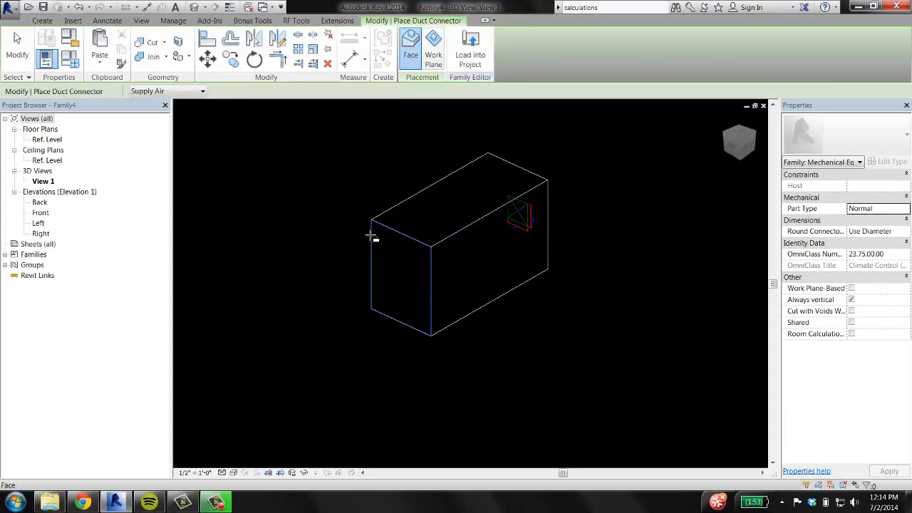
Step: Place a second Supply Air duct connector on the opposite narrow end face of the box
left_click(409, 257)
key("Escape")
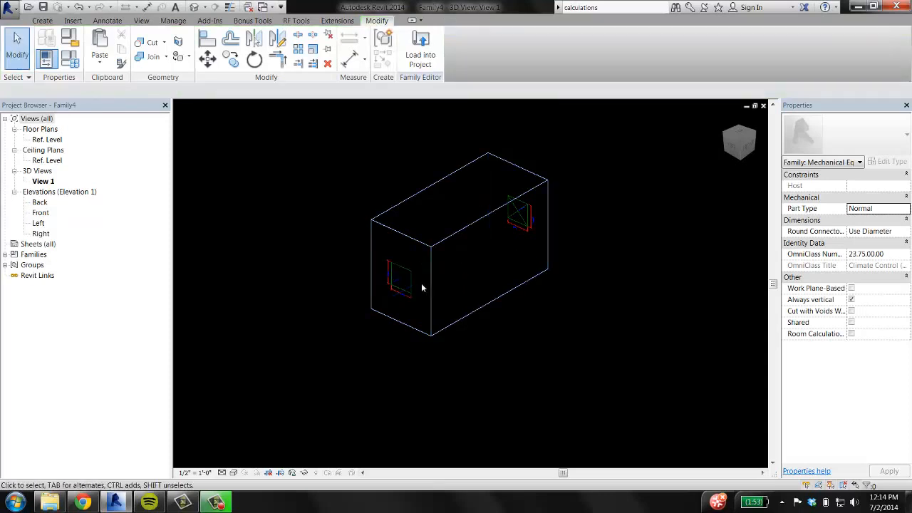
middle_click_drag(421, 283, 552, 259, "shift")
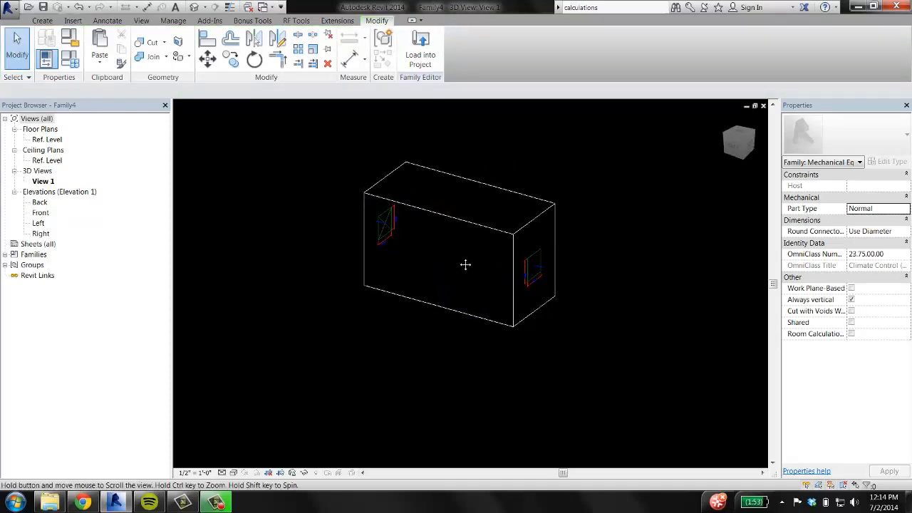
scroll(467, 258, "up", 3)
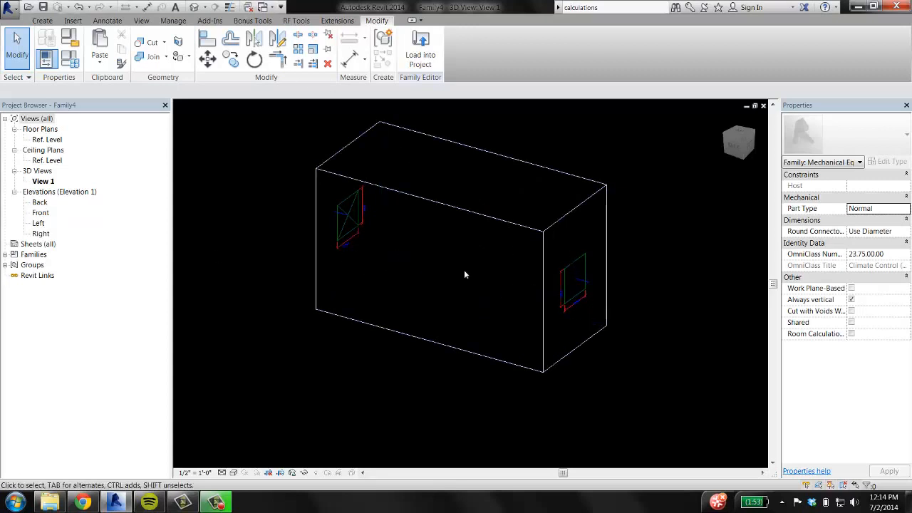
Step: Set the second connector's Flow Direction to In and its Connector Description to IN
left_click(580, 273)
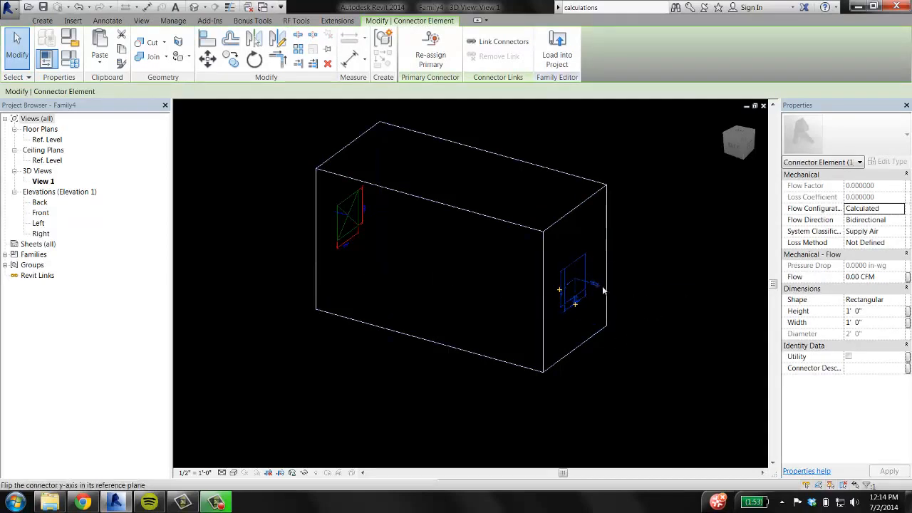
left_click(894, 221)
left_click(901, 220)
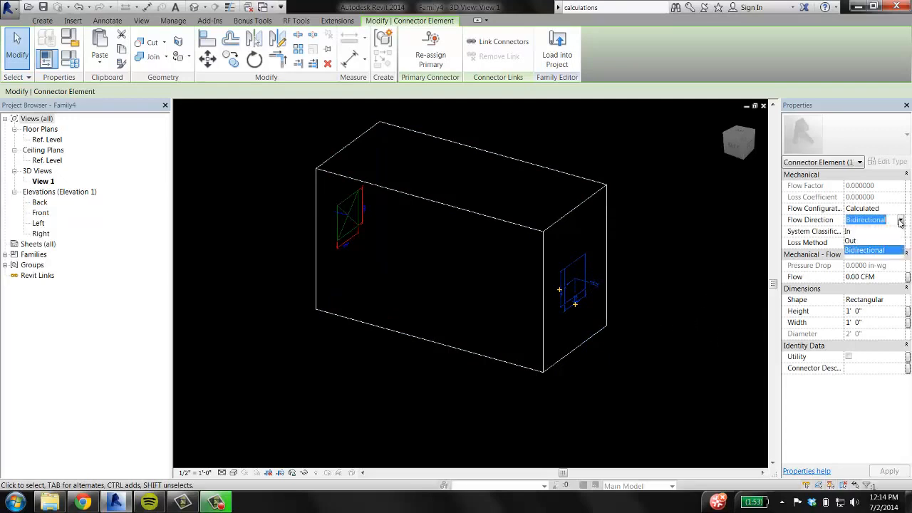
left_click(857, 234)
left_click(857, 367)
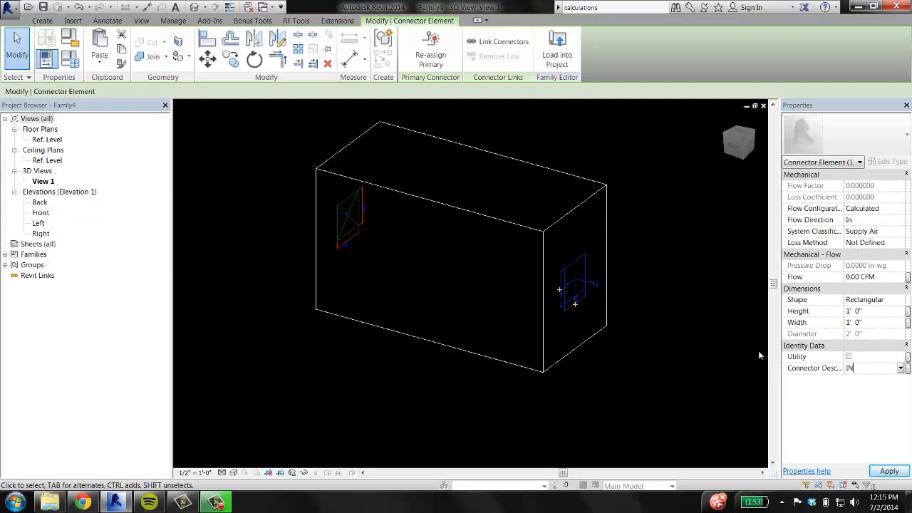
type("IN")
key("Return")
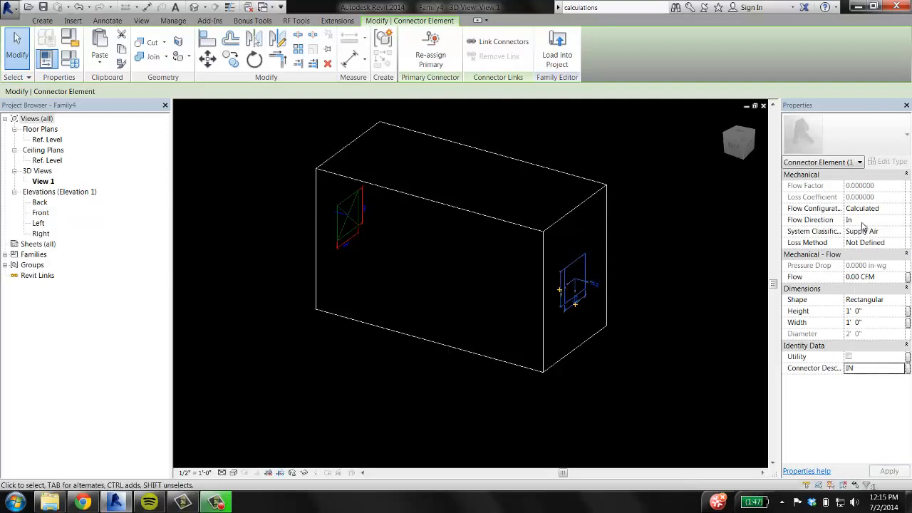
Step: Set the Flow Configuration of the IN connector to Preset and deselect it
left_click(889, 209)
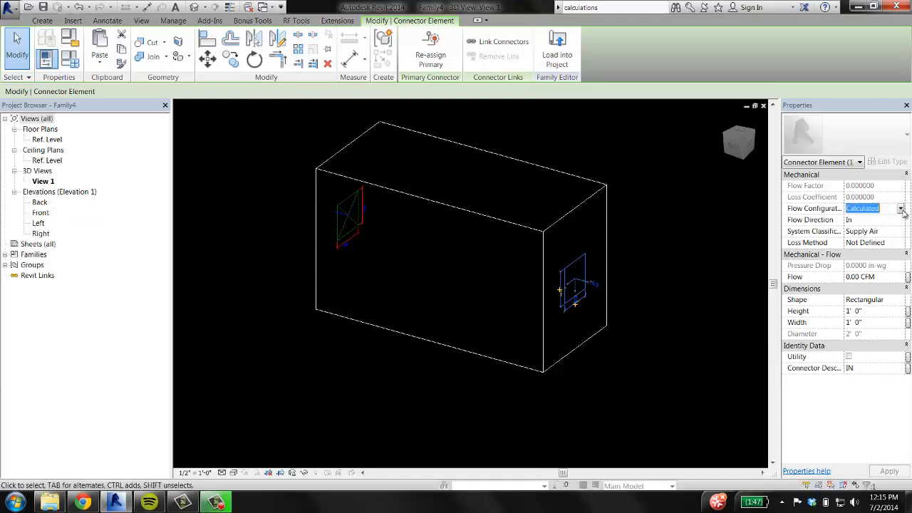
left_click(901, 209)
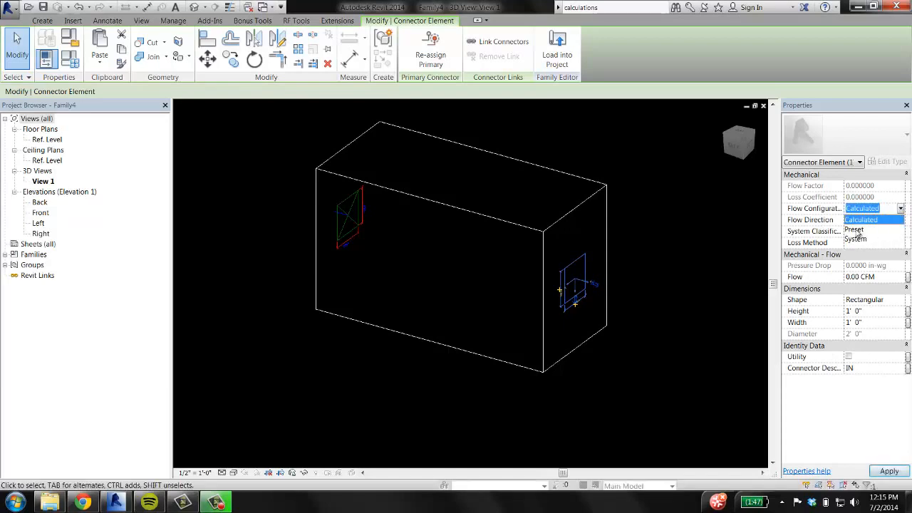
left_click(857, 230)
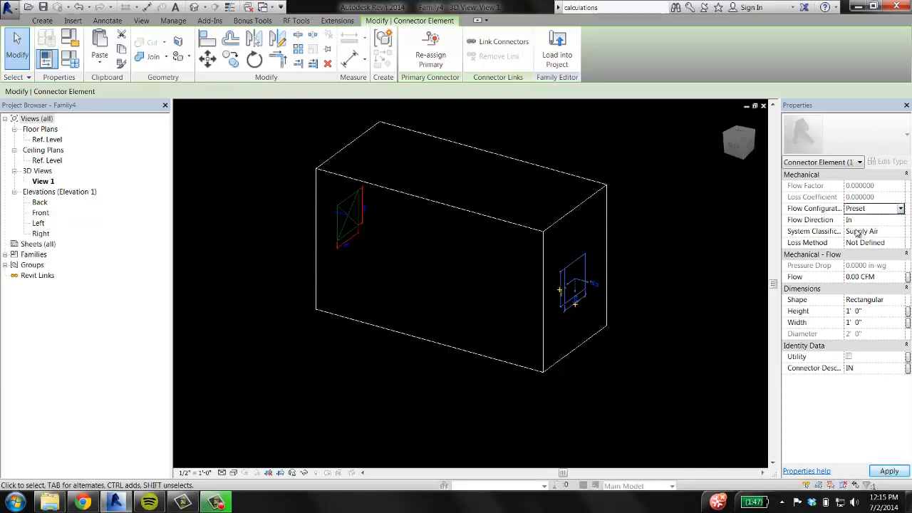
left_click(751, 290)
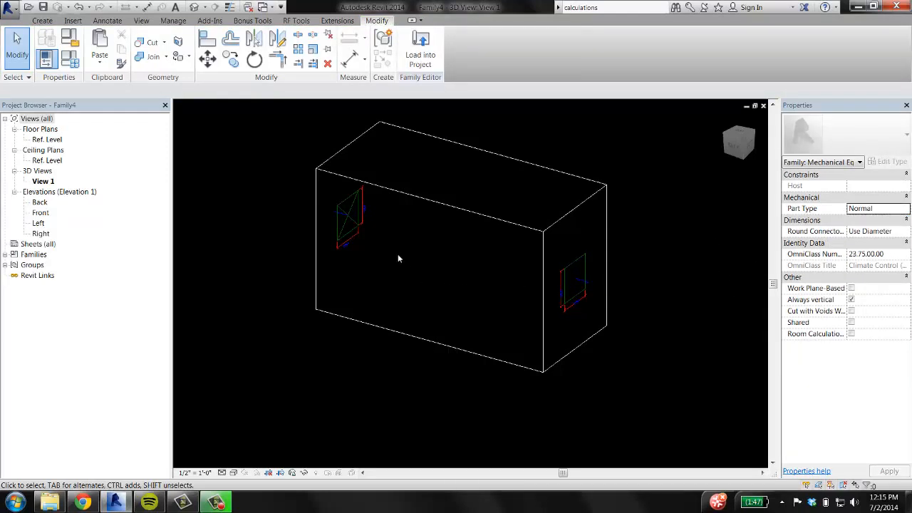
Step: Set the Flow Direction of the connector on the other end face to Out and its Connector Description to Out
left_click(347, 216)
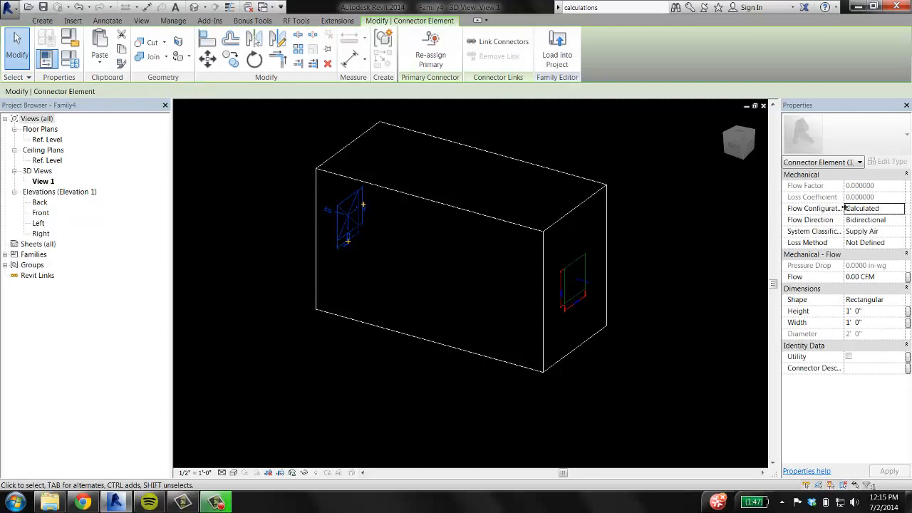
left_click(865, 219)
left_click(866, 219)
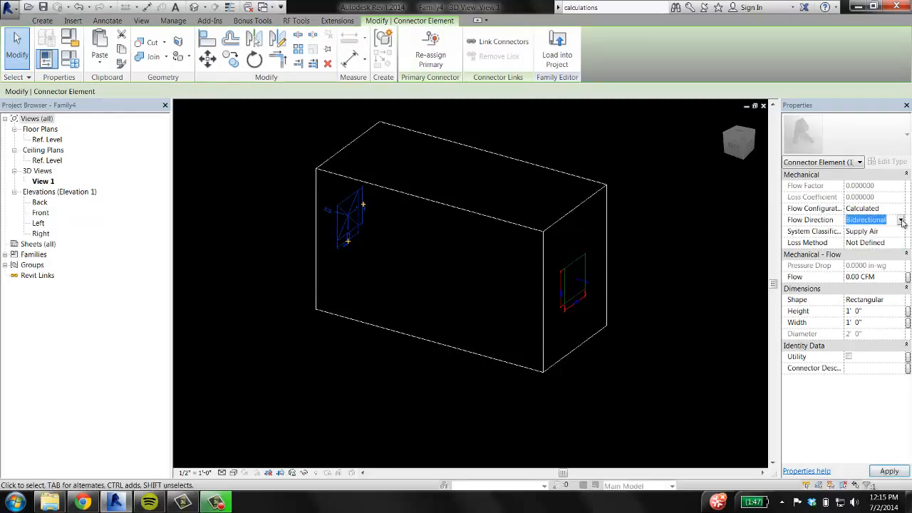
left_click(850, 249)
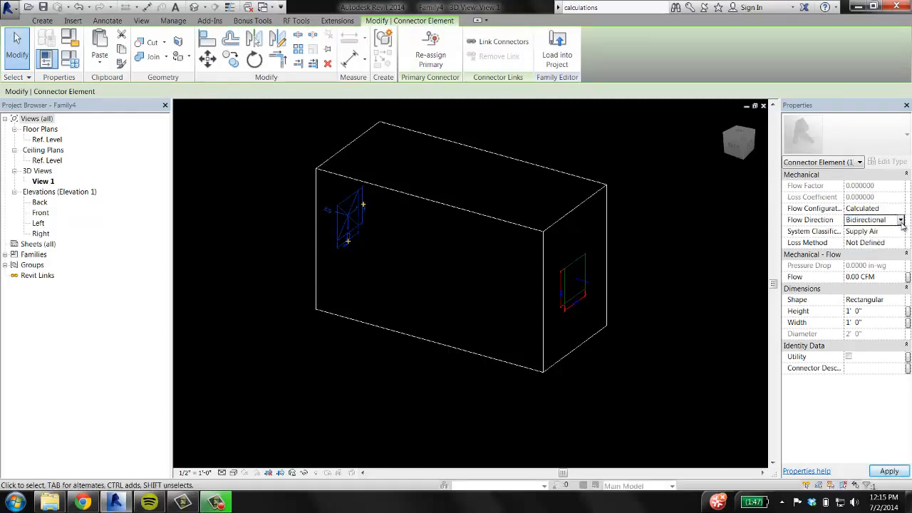
left_click(901, 220)
left_click(858, 242)
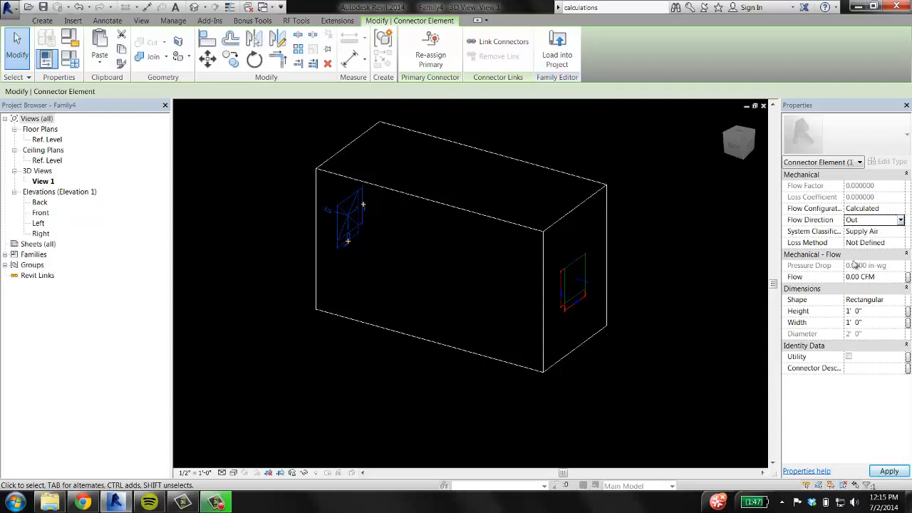
left_click(855, 368)
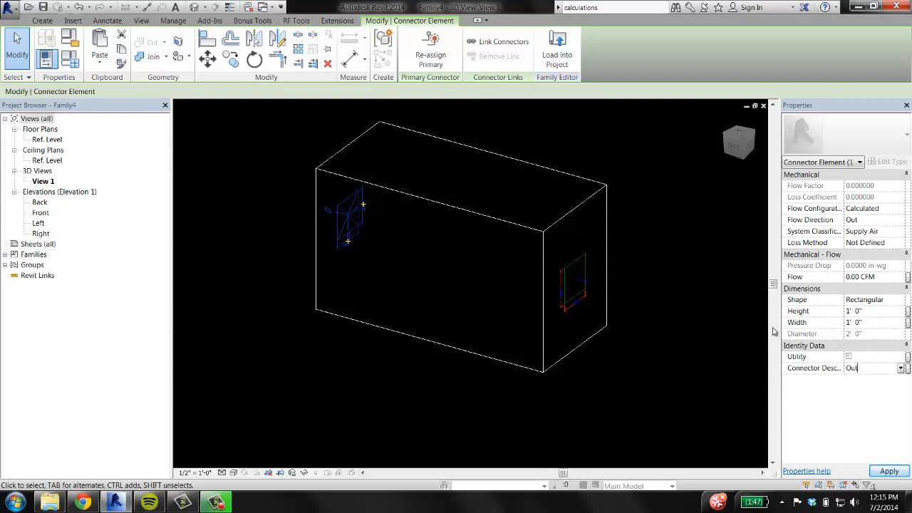
left_click(714, 330)
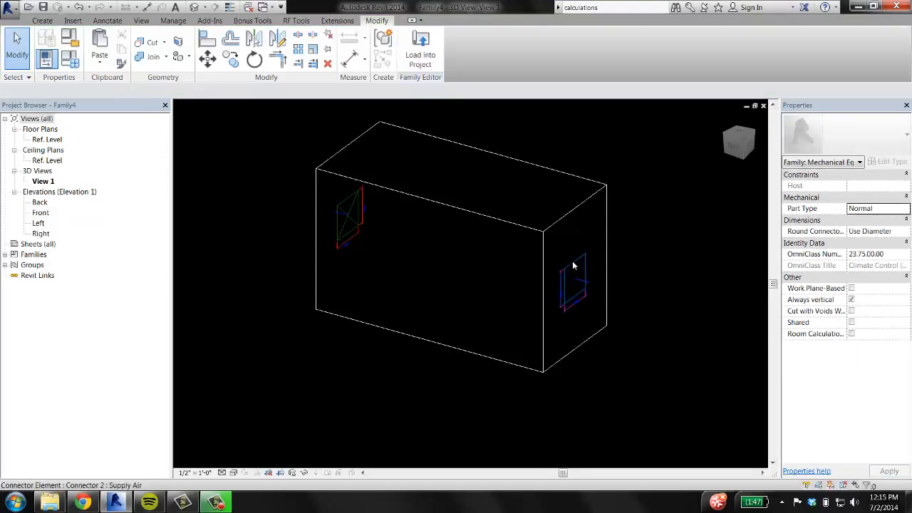
Step: Compare the flow configuration and flow direction of the IN and Out connectors
left_click(574, 265)
left_click(336, 212)
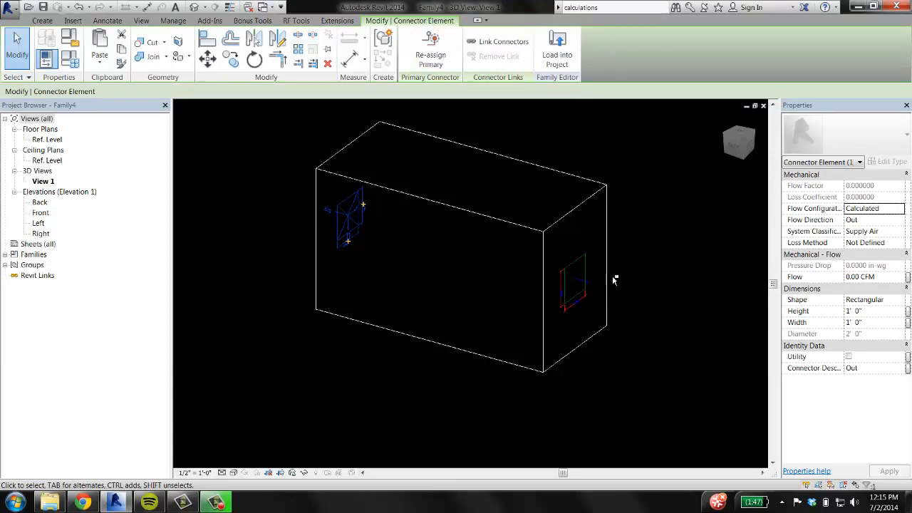
middle_click_drag(335, 220, 453, 259)
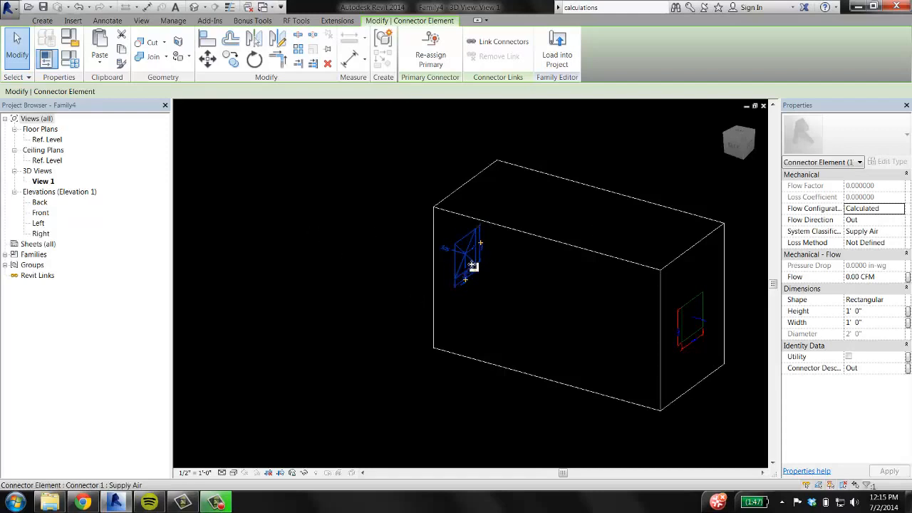
middle_click_drag(513, 311, 469, 304)
left_click(652, 297)
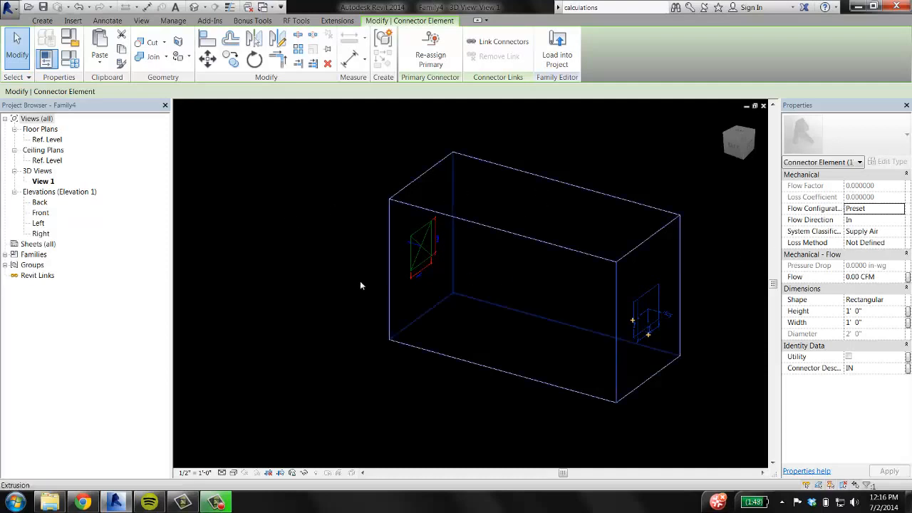
left_click(298, 233)
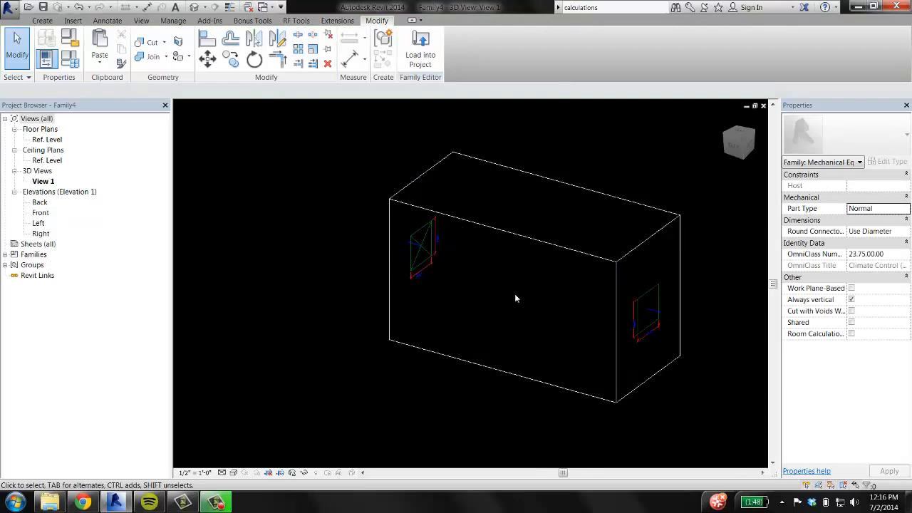
Step: Associate the Out connector's Flow with a new instance family parameter named Air Flow, grouped under Mechanical - Flow
left_click(422, 248)
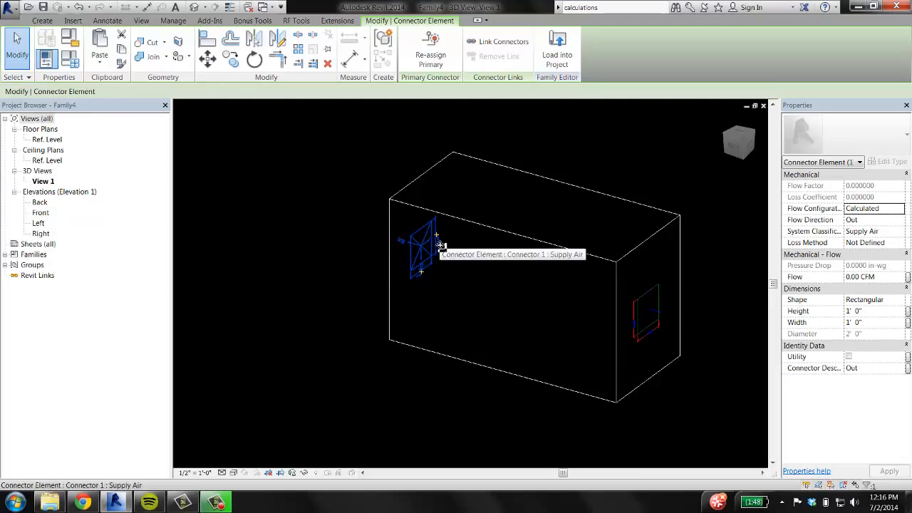
left_click(907, 278)
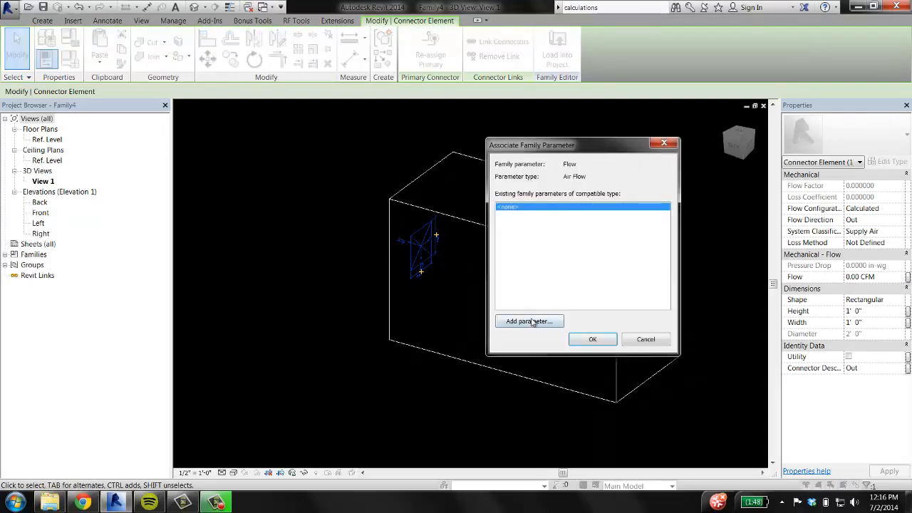
left_click(530, 321)
type("Air Flow")
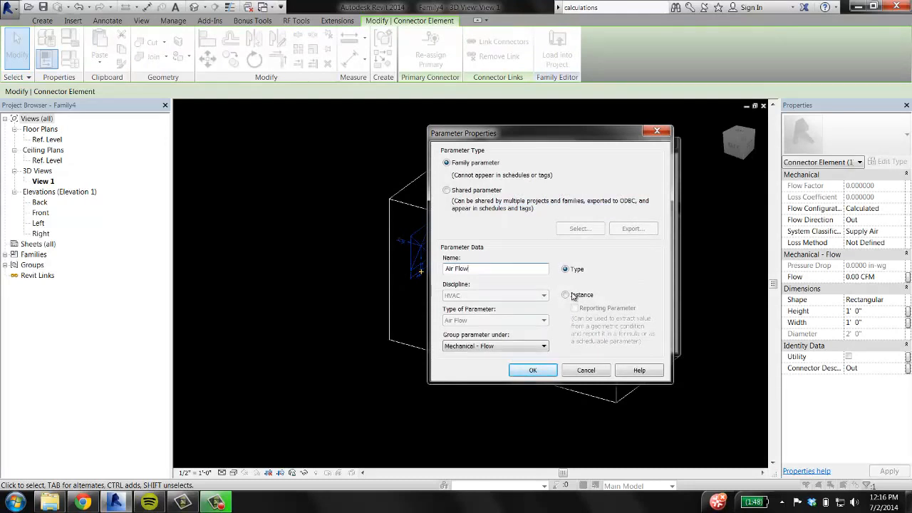
left_click(566, 295)
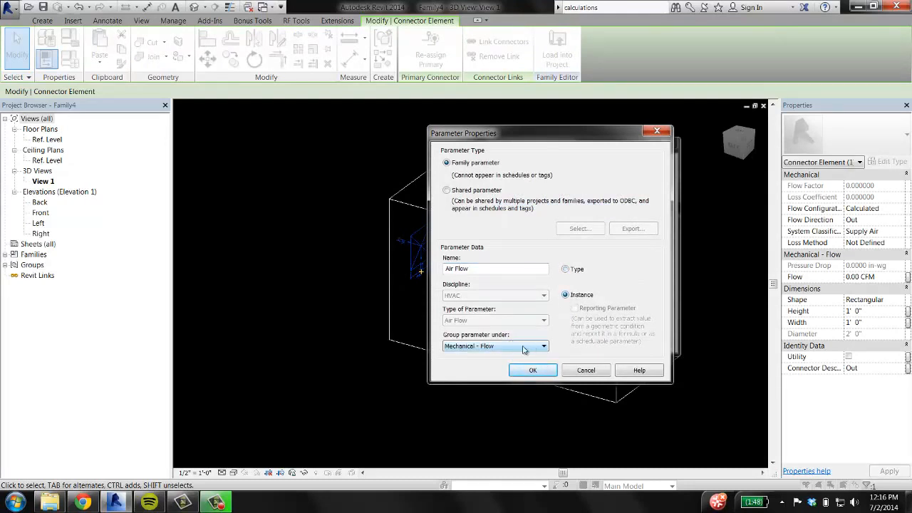
left_click(533, 370)
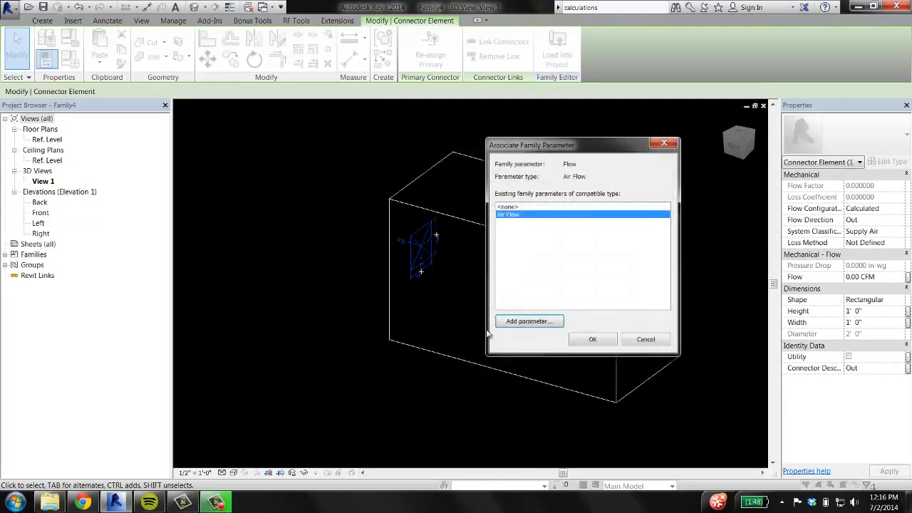
left_click(590, 339)
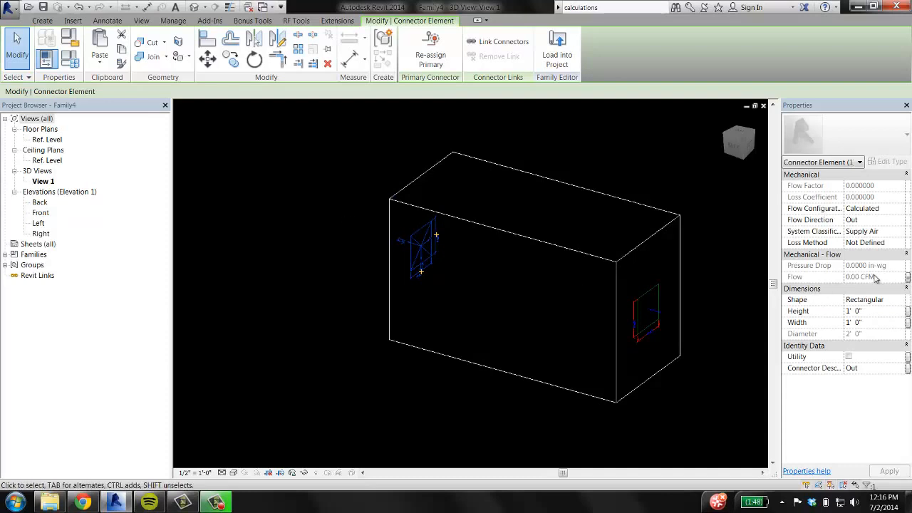
left_click(689, 358)
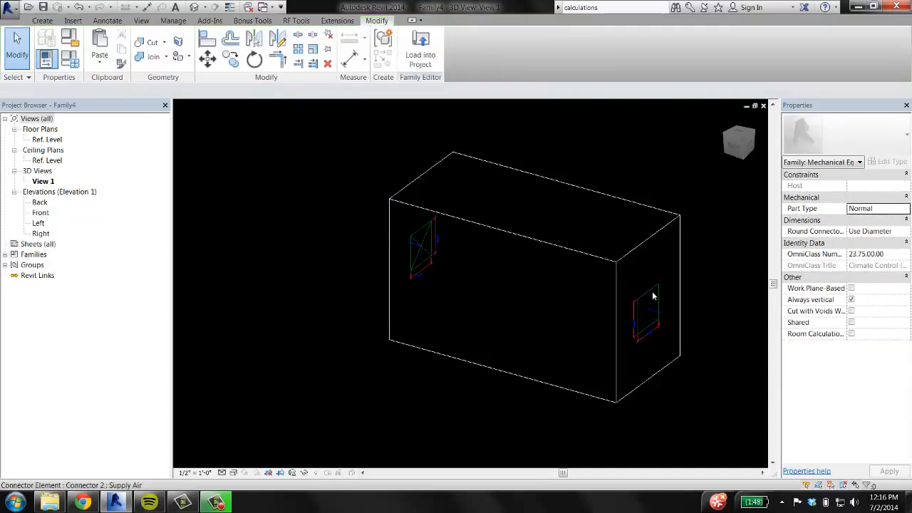
Step: Associate the IN connector's Flow with the existing Air Flow parameter
left_click(652, 295)
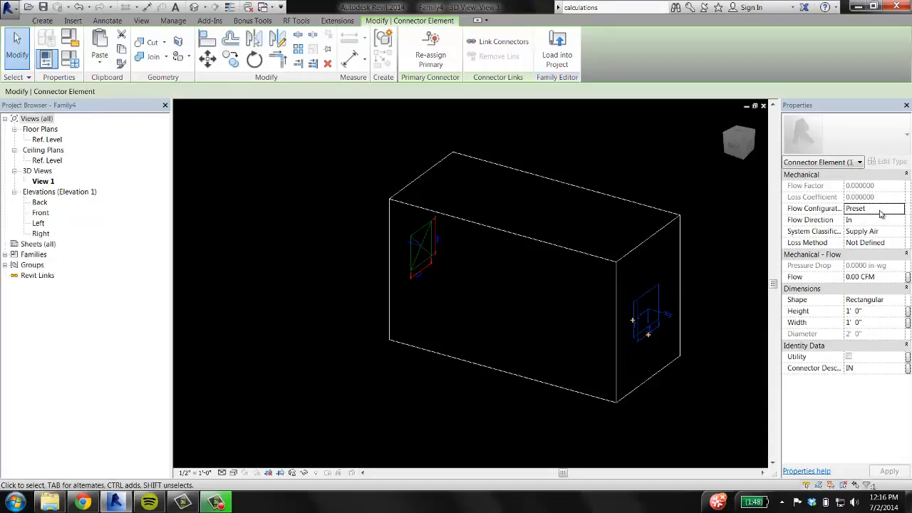
left_click(907, 277)
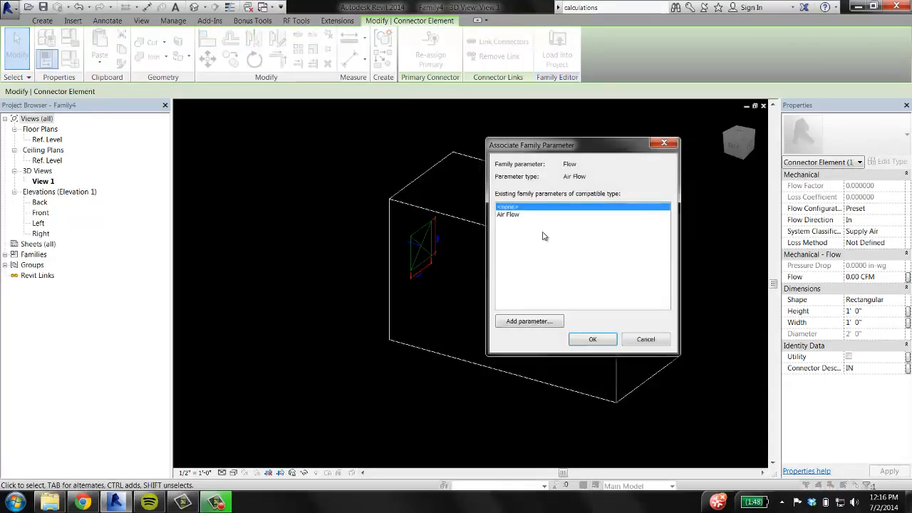
left_click(519, 215)
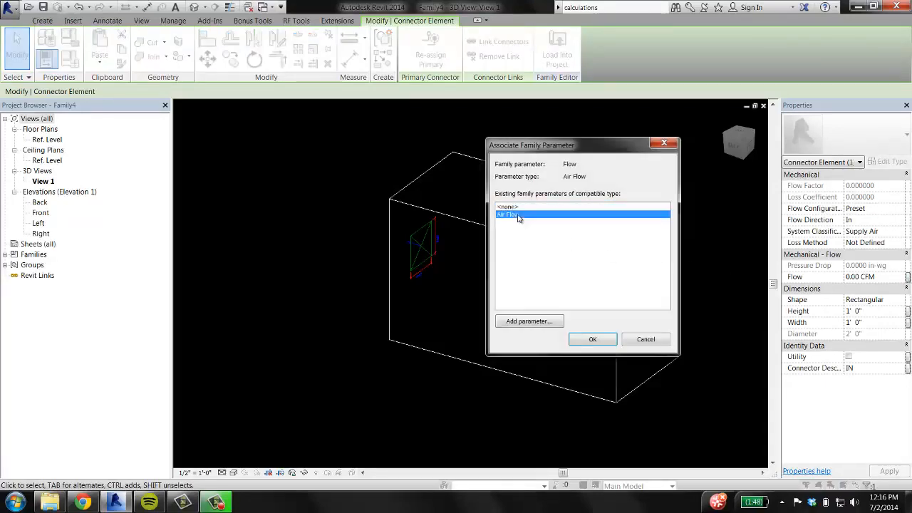
left_click(593, 340)
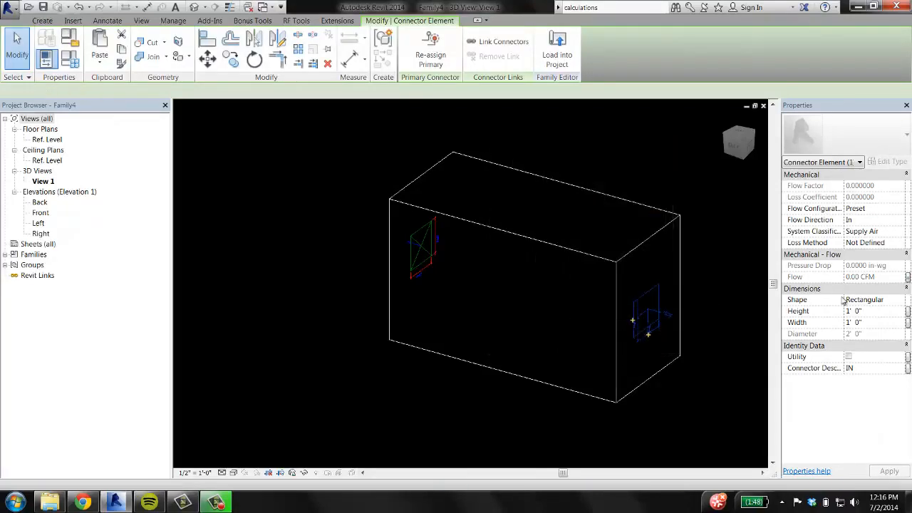
left_click(612, 157)
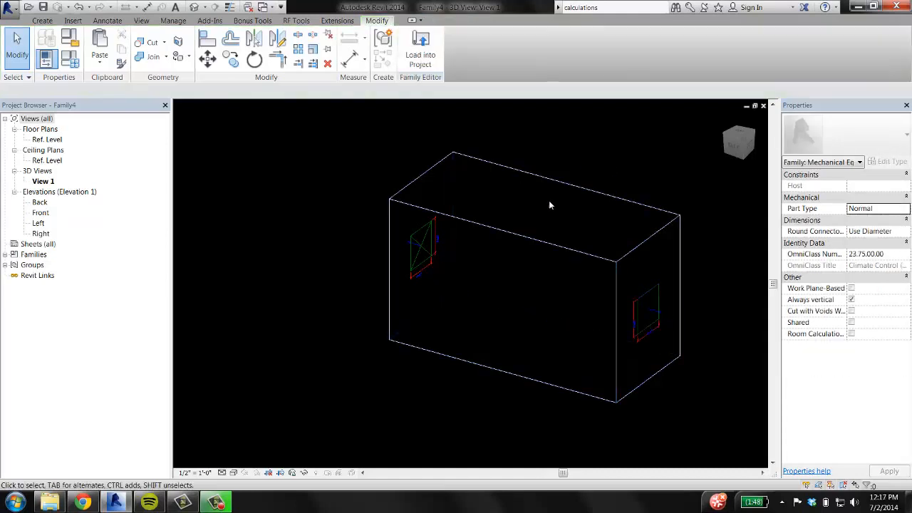
Step: Review the IN connector's flow settings and its location on the equipment box
middle_click_drag(453, 187, 393, 207)
scroll(392, 207, "down", 1)
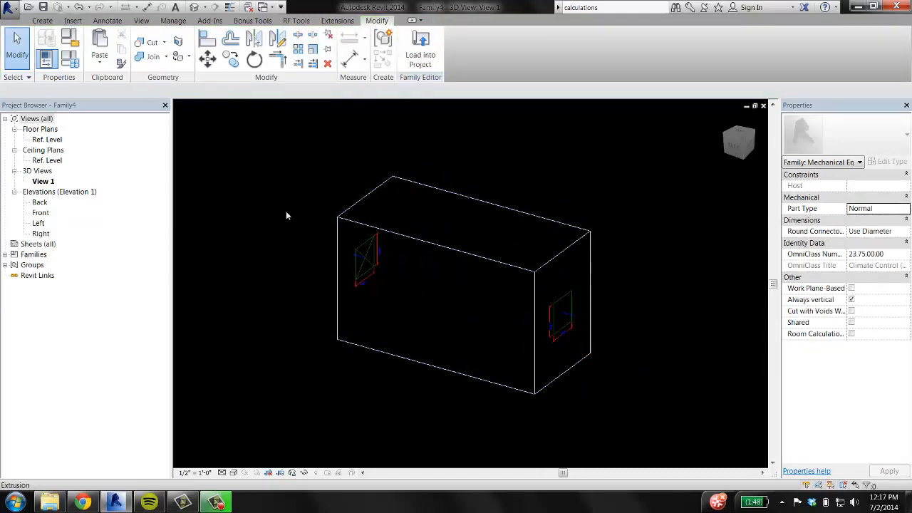
left_click(555, 339)
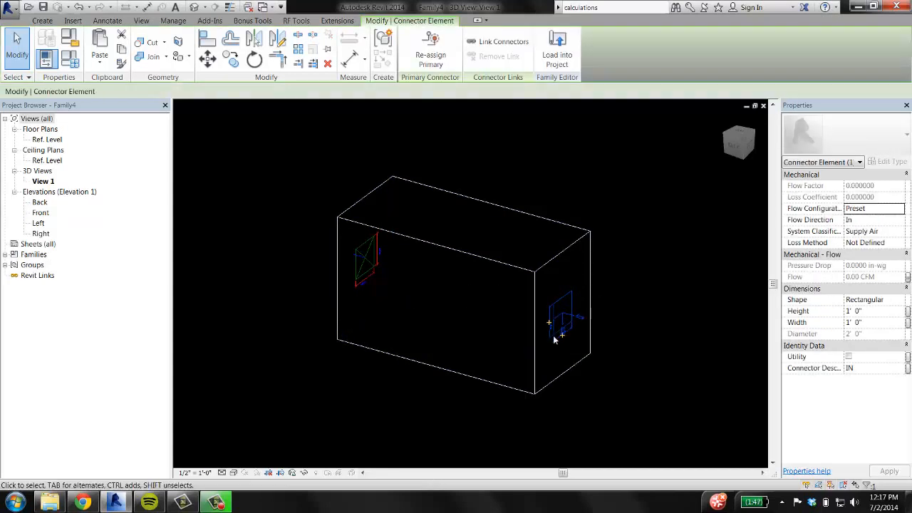
middle_click_drag(657, 386, 668, 362)
middle_click_drag(668, 361, 611, 370, "shift")
scroll(581, 286, "up", 3)
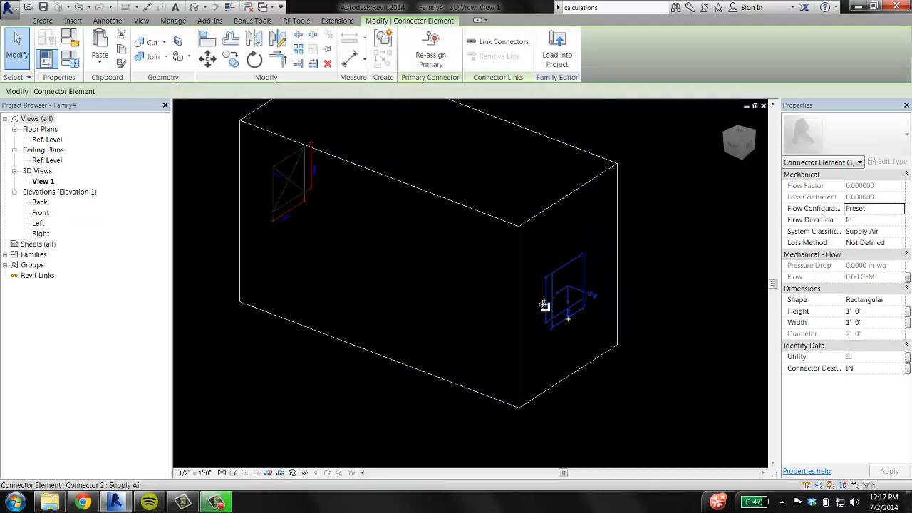
middle_click_drag(472, 277, 391, 198, "shift")
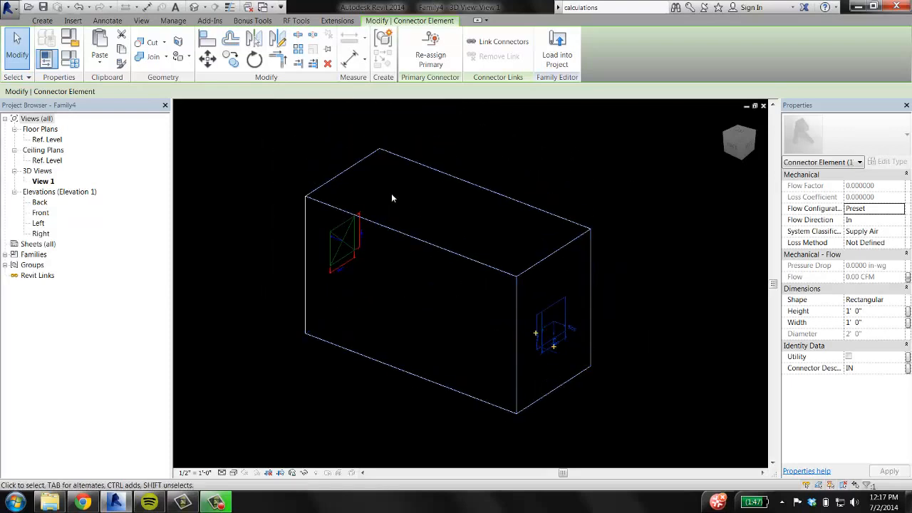
Step: Save the family to the Desktop as AHU-better and load it into the open IG-MEP project template
left_click(558, 51)
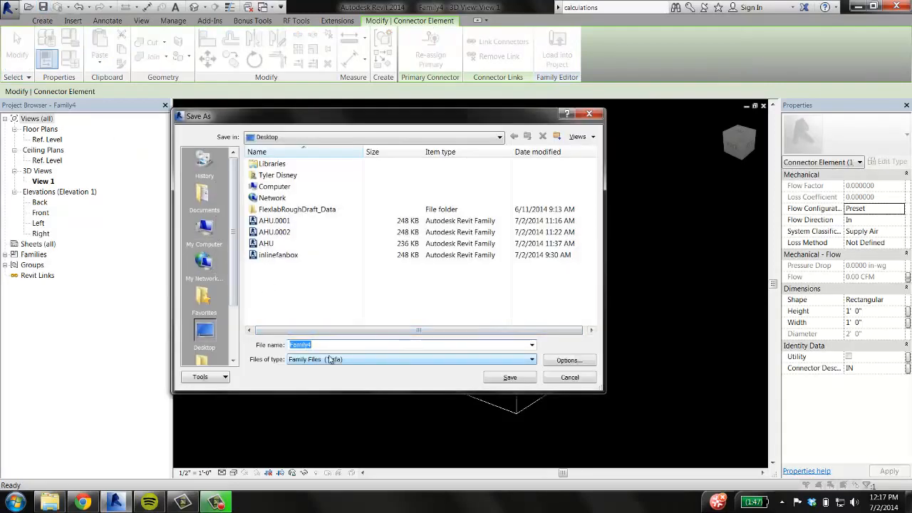
type("AHU.0001.rfa")
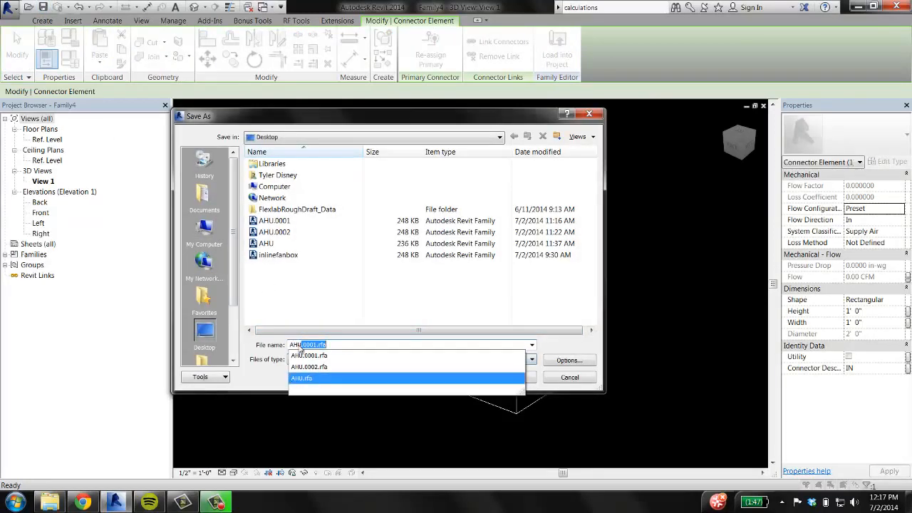
left_click(331, 344)
double_click(311, 344)
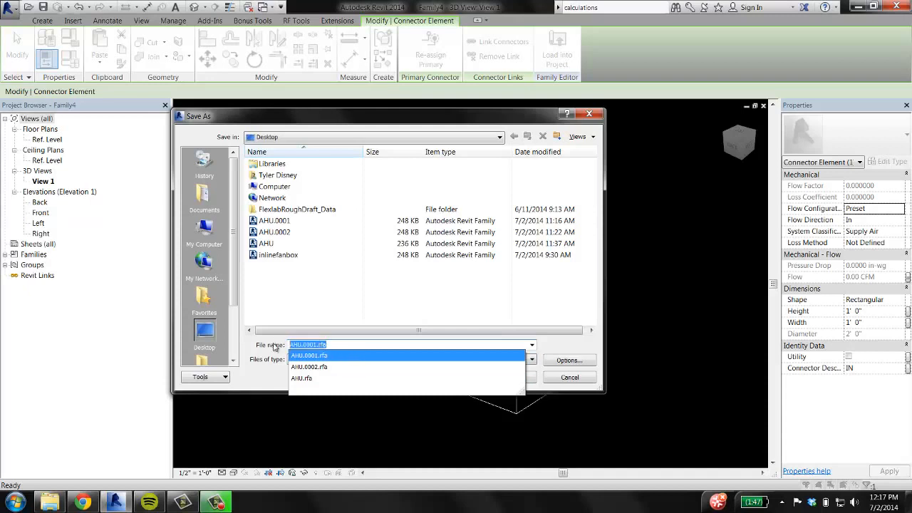
type("AH")
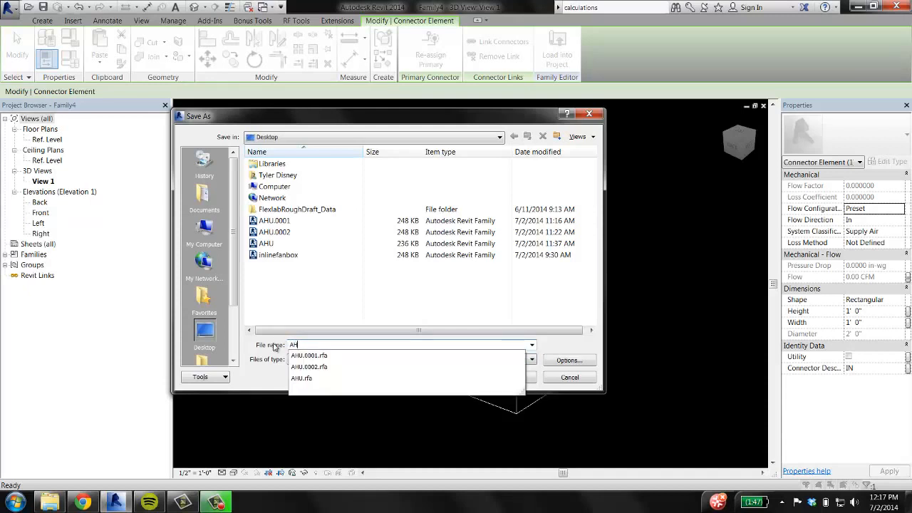
type("U-bet")
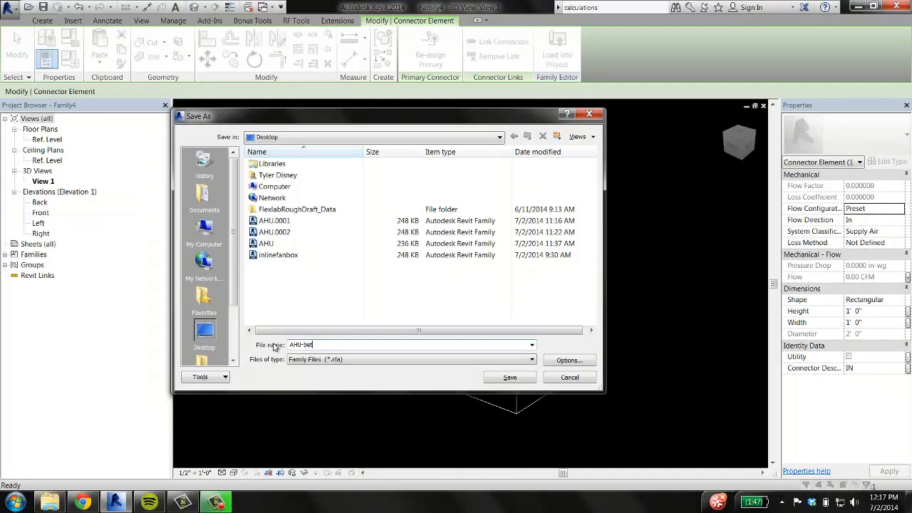
type("ter")
key("Return")
key("Escape")
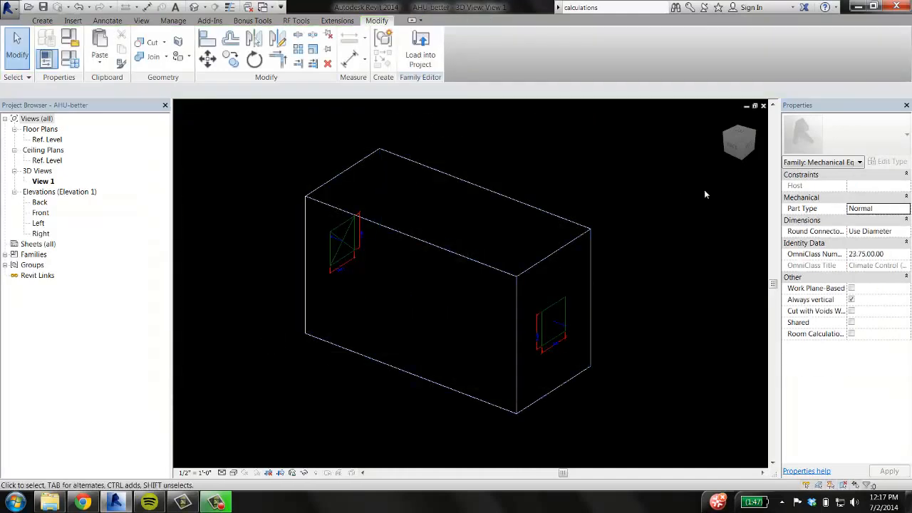
left_click(420, 50)
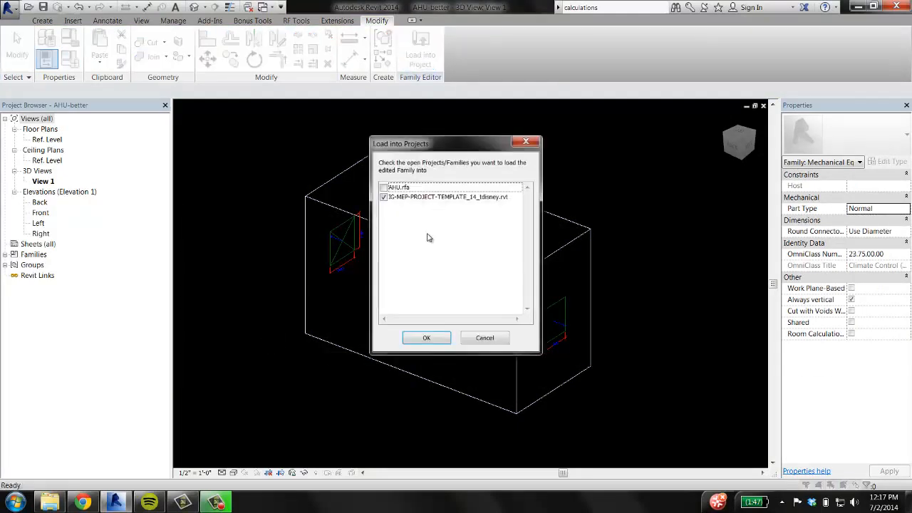
left_click(426, 339)
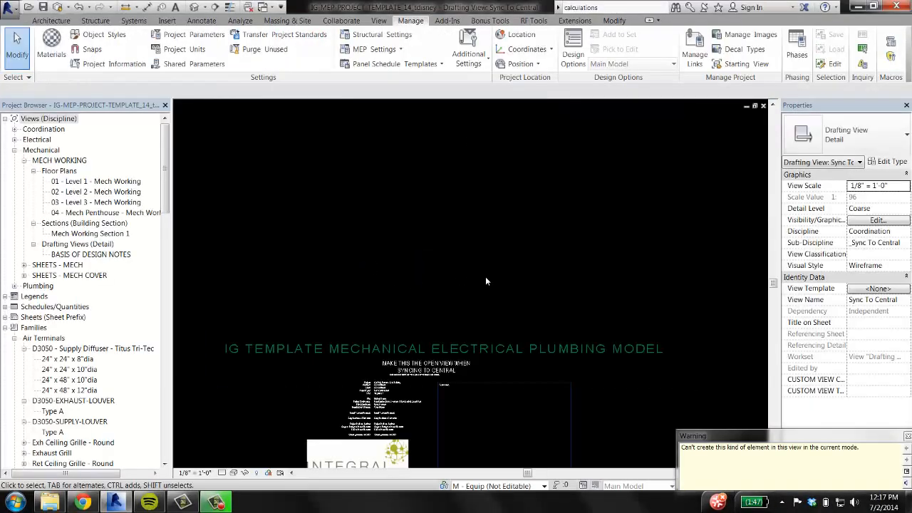
Step: Close the old AHU family's 3D view and show the project's Level 1 - Mech Working floor plan at full size
key("w")
key("t")
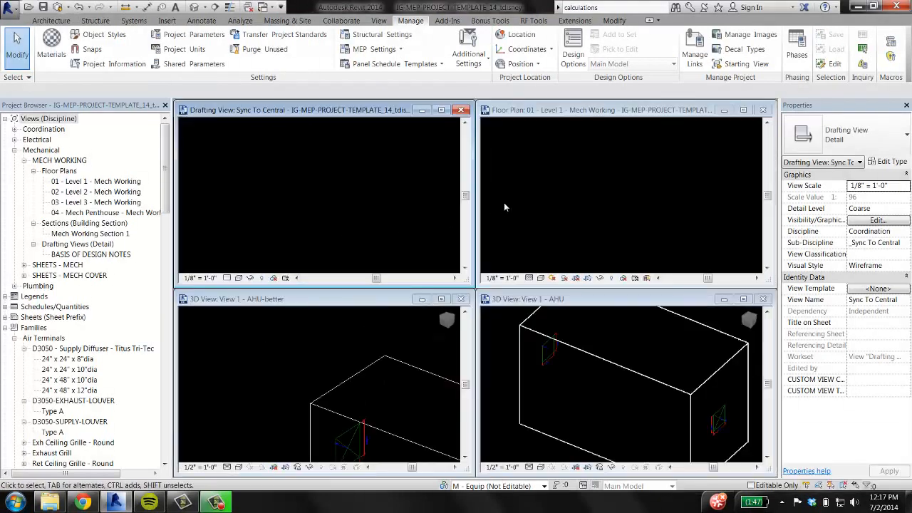
left_click(764, 299)
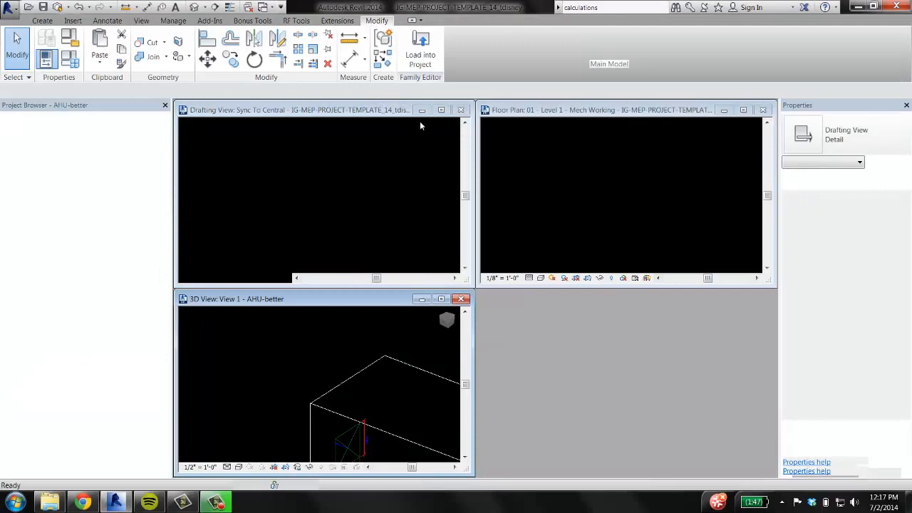
left_click(744, 111)
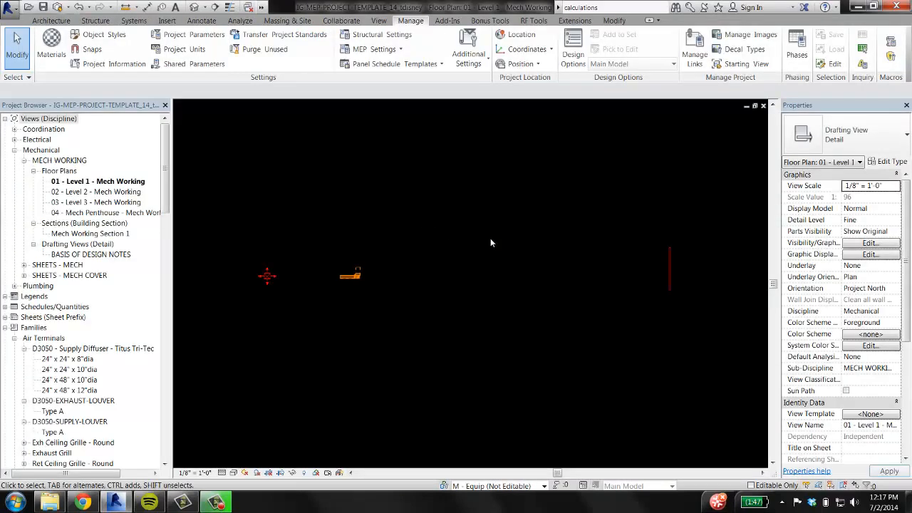
Step: Place one AHU-better mechanical equipment instance between the VAV box and the supply louver on the Level 1 plan
scroll(63, 334, "down", 10)
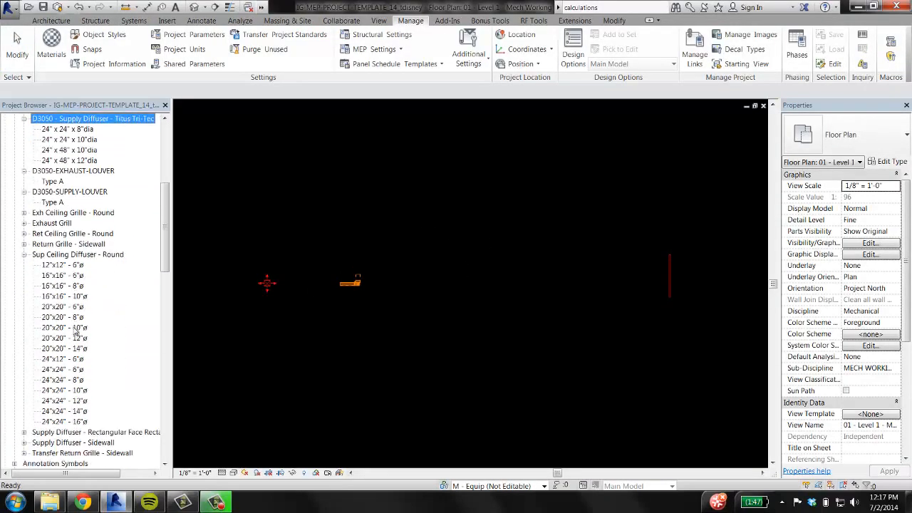
scroll(63, 327, "down", 13)
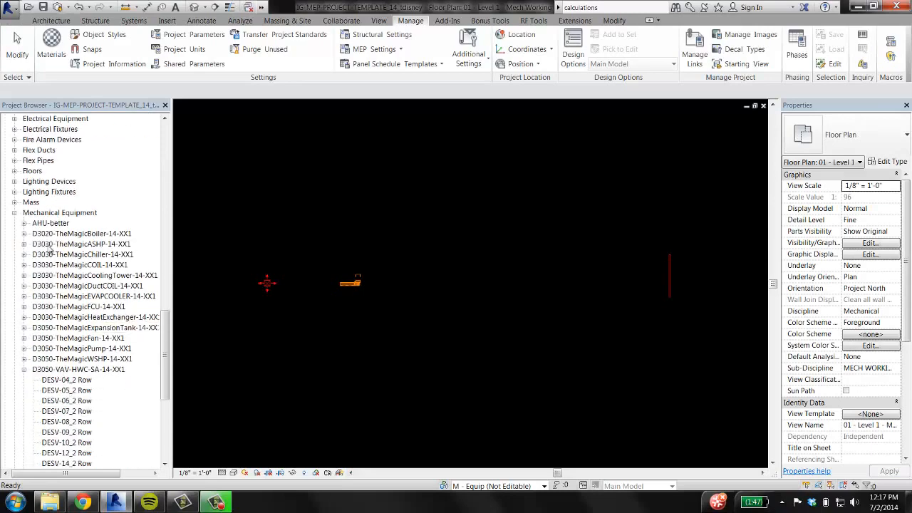
left_click(24, 223)
left_click_drag(60, 233, 509, 285)
left_click(510, 285)
key("Escape")
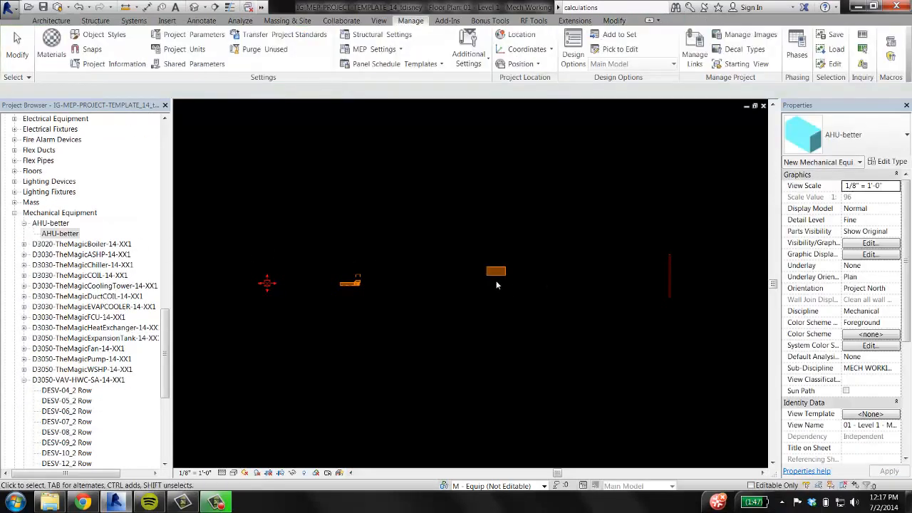
left_click(565, 300)
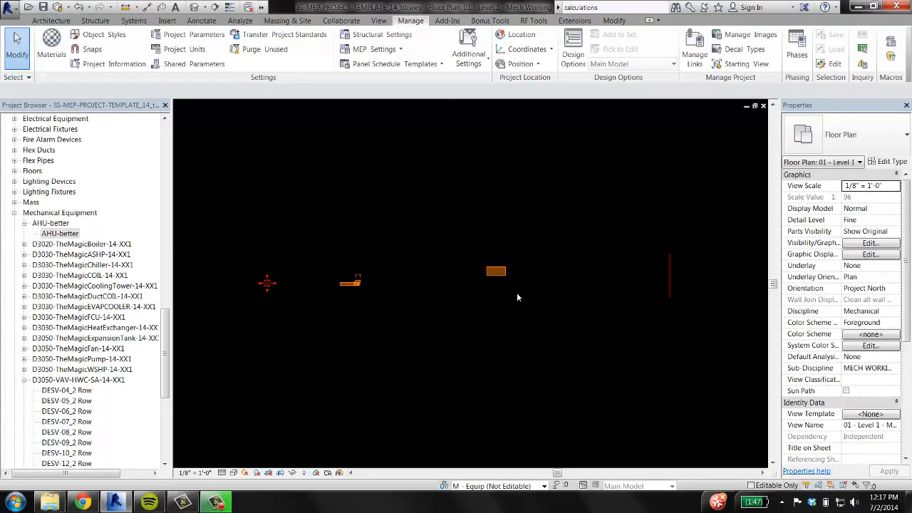
Step: Move the AHU-better unit closer to the VAV box and the supply louver closer to the unit
left_click(501, 272)
left_click_drag(501, 272, 426, 285)
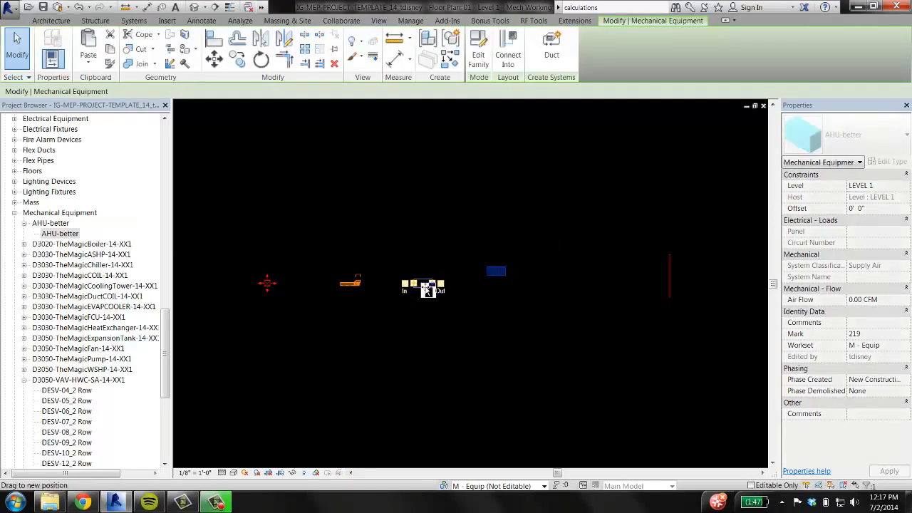
left_click(533, 309)
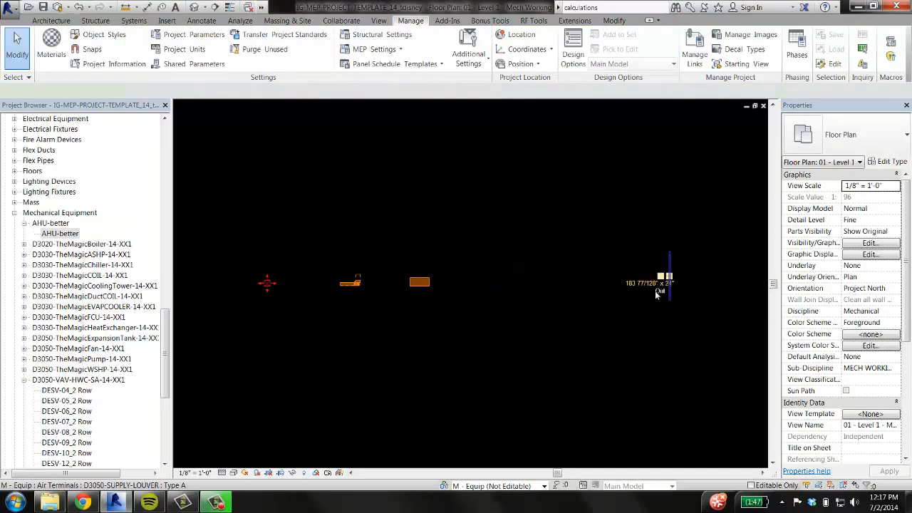
left_click_drag(654, 290, 497, 290)
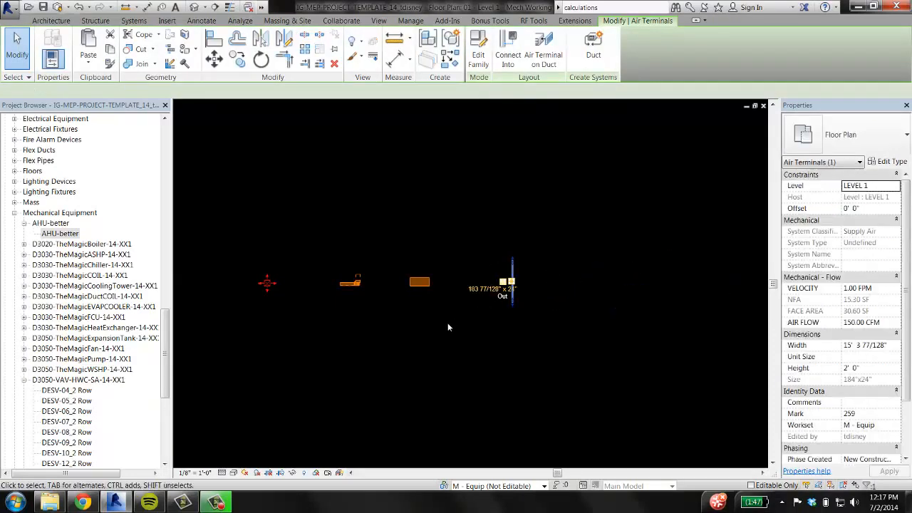
left_click(391, 291)
Step: Shorten the supply louver to about 10' 1" wide and shift it slightly closer to the AHU-better unit
scroll(390, 290, "up", 2)
middle_click_drag(486, 297, 590, 299)
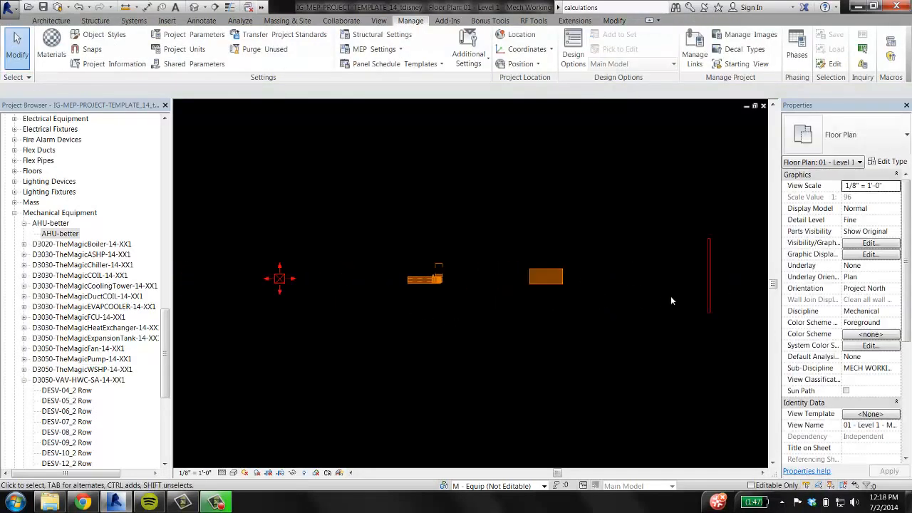
left_click(706, 281)
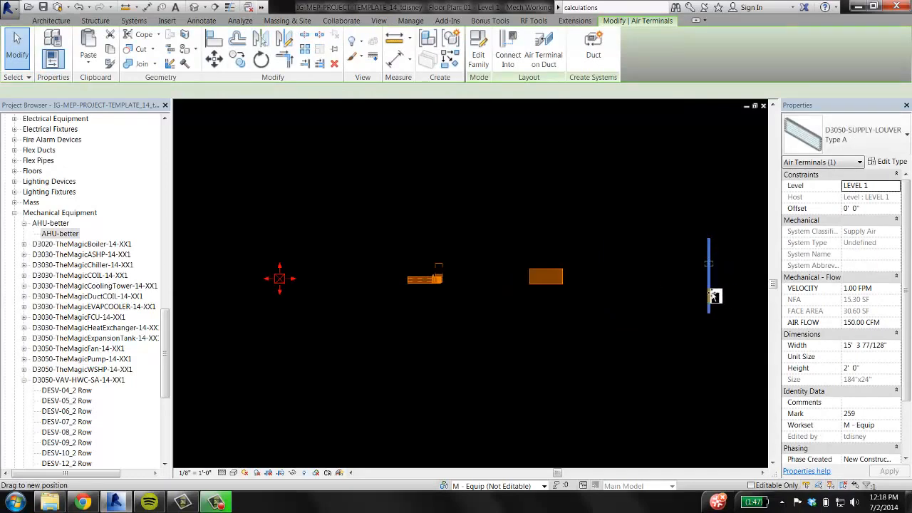
left_click_drag(710, 292, 681, 264)
left_click(574, 253)
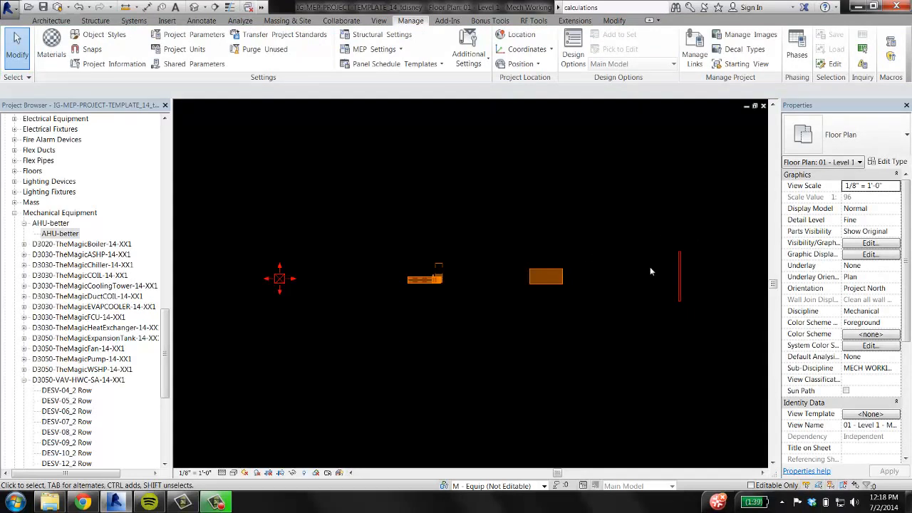
Step: Check the supply louver's connector direction and size relative to the AHU-better unit
left_click(680, 266)
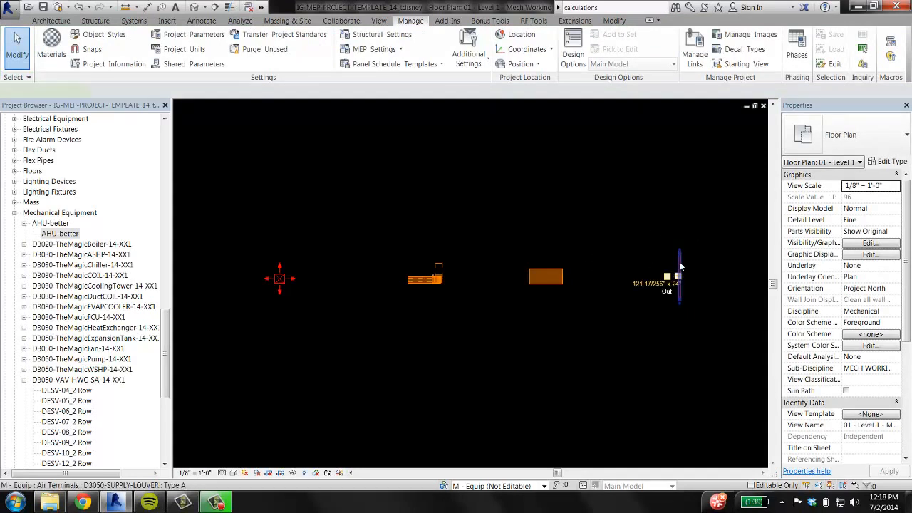
scroll(696, 321, "up", 3)
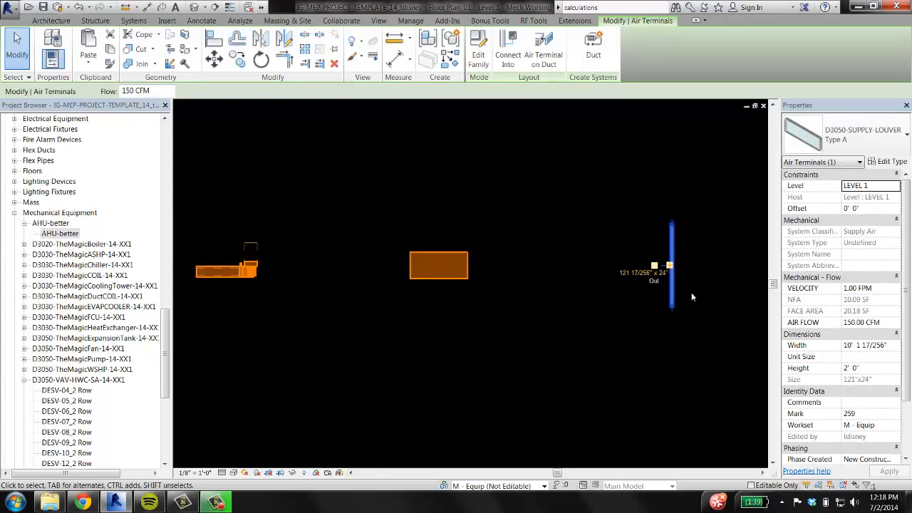
scroll(687, 268, "up", 1)
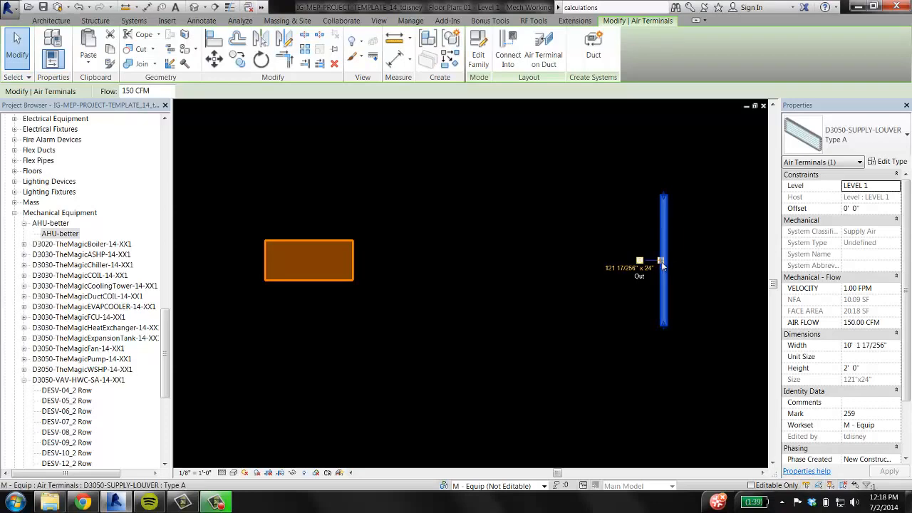
left_click(440, 235)
middle_click_drag(397, 280, 622, 277)
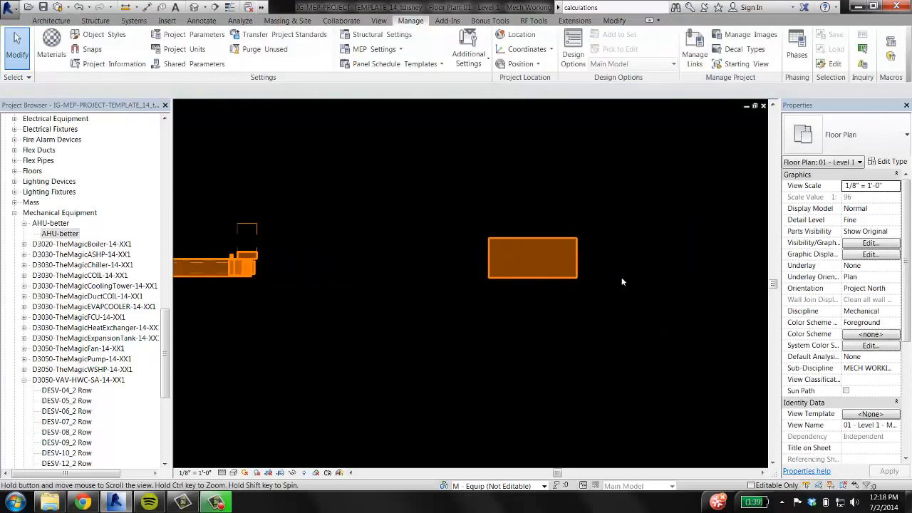
scroll(604, 275, "down", 1)
Step: Rotate the AHU-better unit 180 degrees about its center so its In connector faces the supply louver
left_click(584, 271)
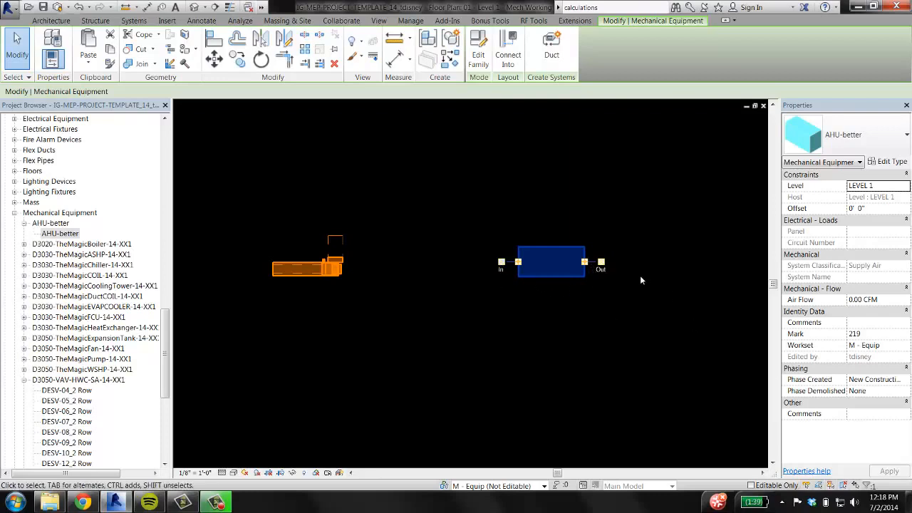
middle_click_drag(662, 302, 602, 309)
scroll(603, 309, "down", 1)
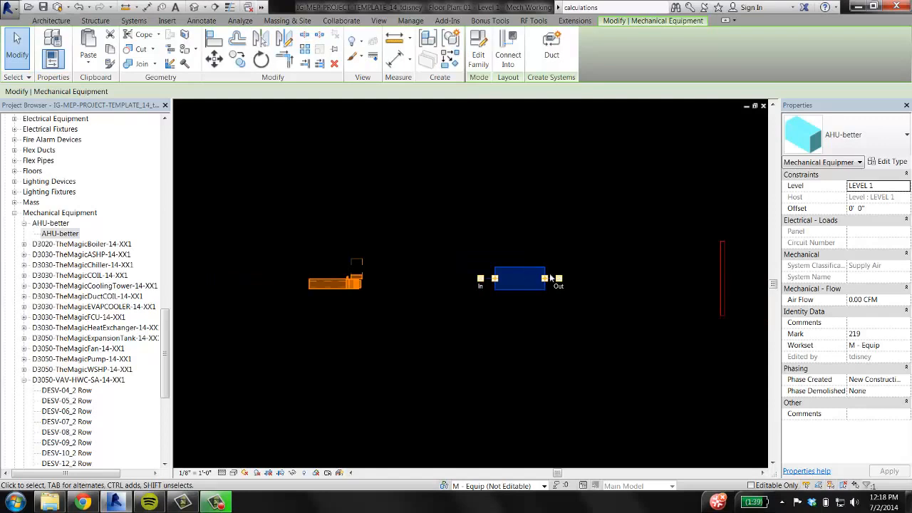
key("r")
key("o")
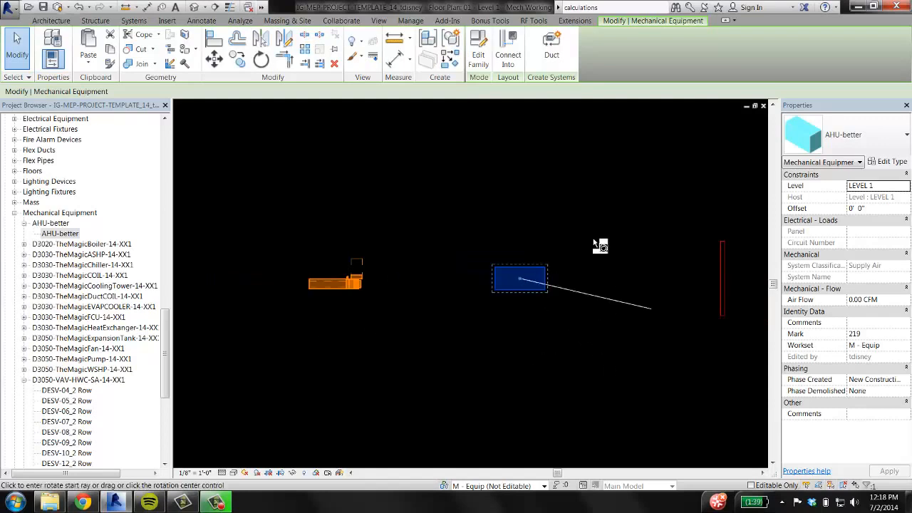
left_click(595, 240)
type("180")
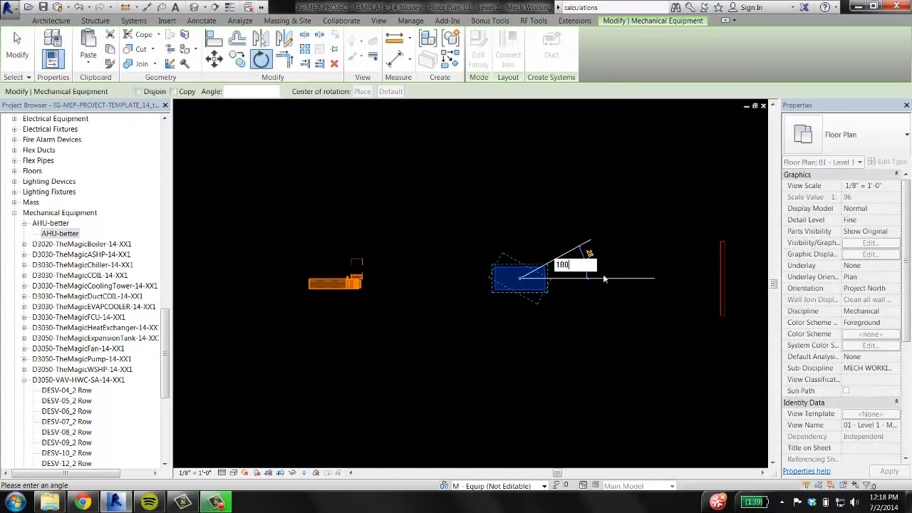
key("Return")
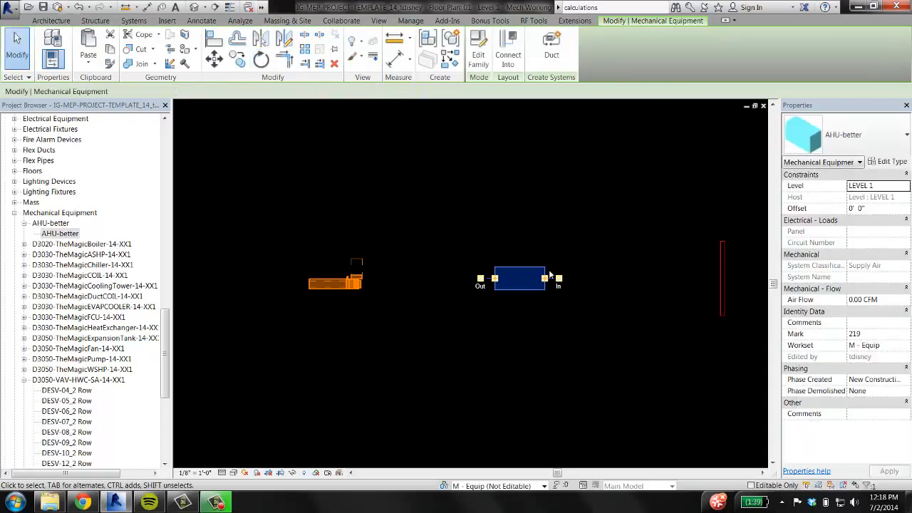
key("Escape")
Step: Check the connectors of the VAV box and the round supply ceiling diffuser, viewing the whole equipment row
left_click(362, 284)
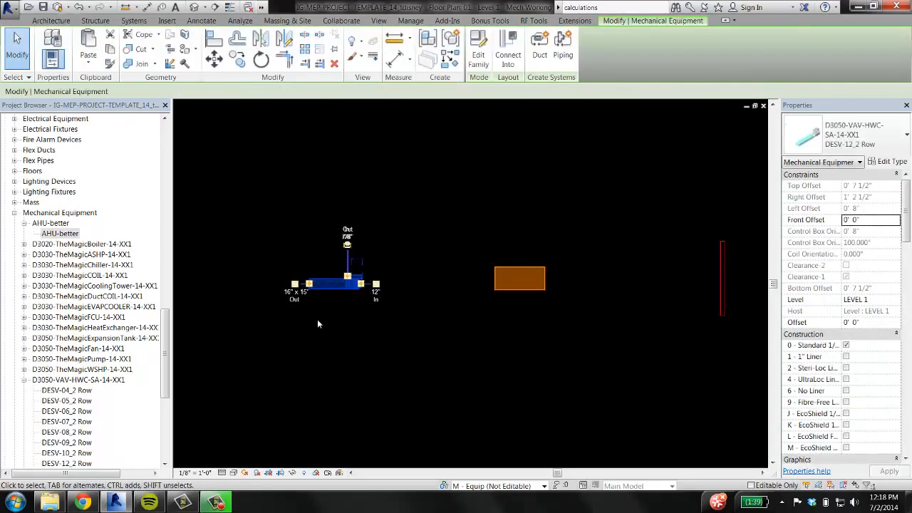
middle_click_drag(182, 317, 417, 335)
left_click(348, 302)
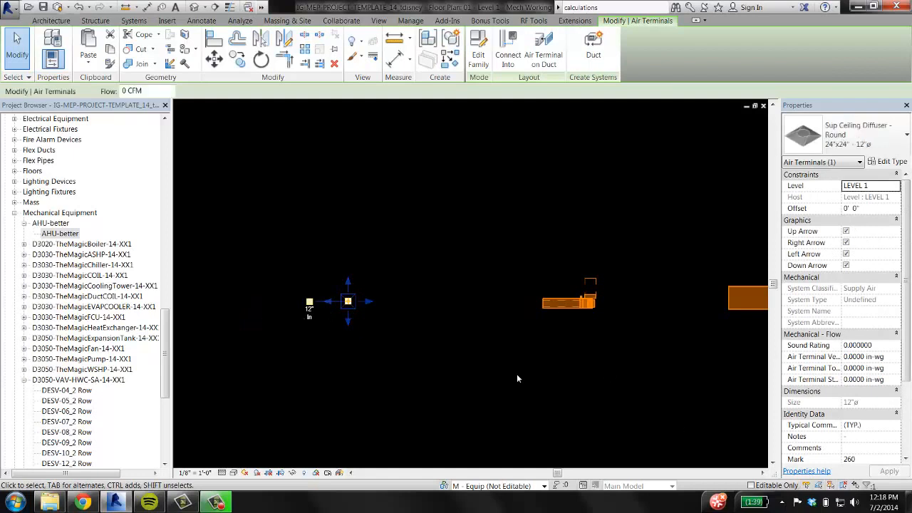
middle_click_drag(570, 371, 452, 351)
scroll(606, 380, "down", 2)
middle_click_drag(609, 379, 546, 352)
left_click(534, 352)
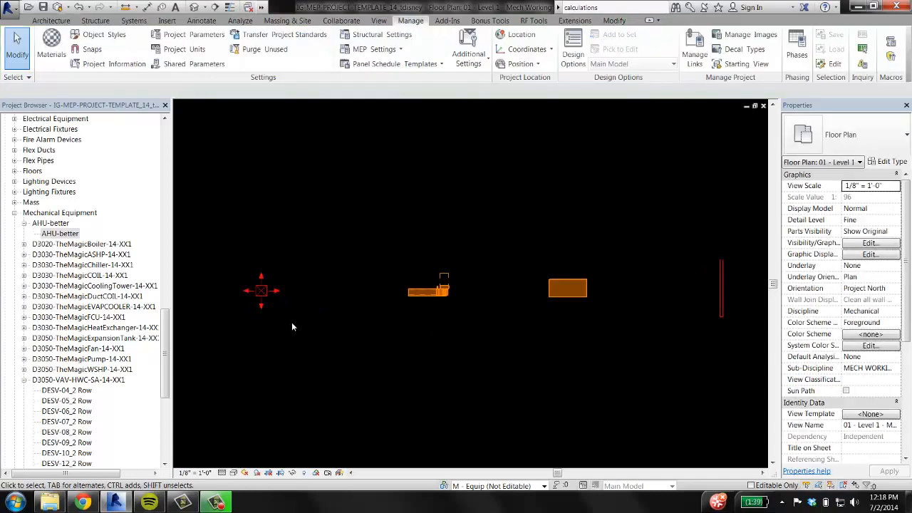
Step: Create a Supply Air duct system from the round ceiling diffuser and assign the VAV box as its equipment
left_click(262, 292)
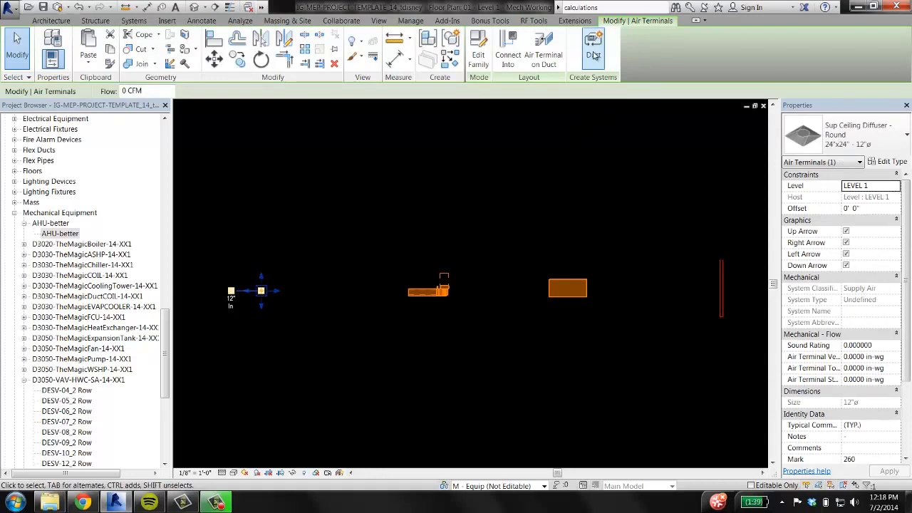
left_click(595, 51)
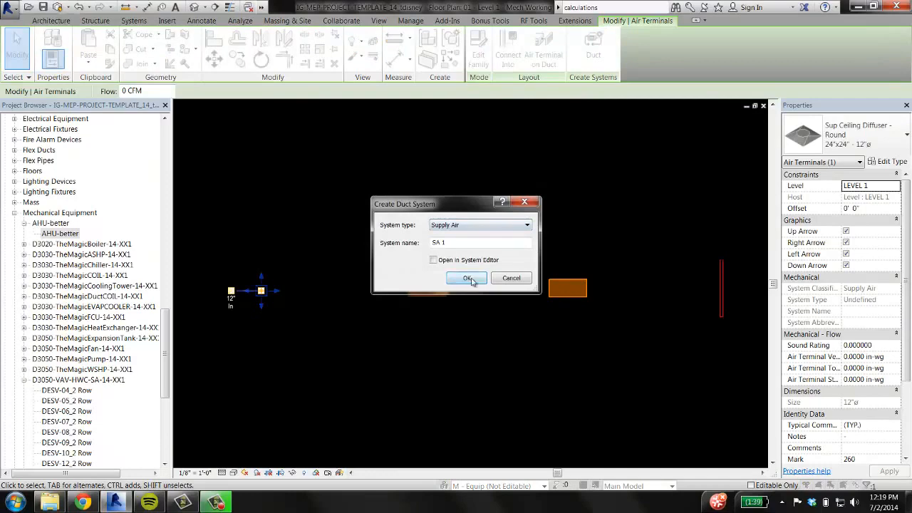
left_click(469, 278)
left_click(524, 57)
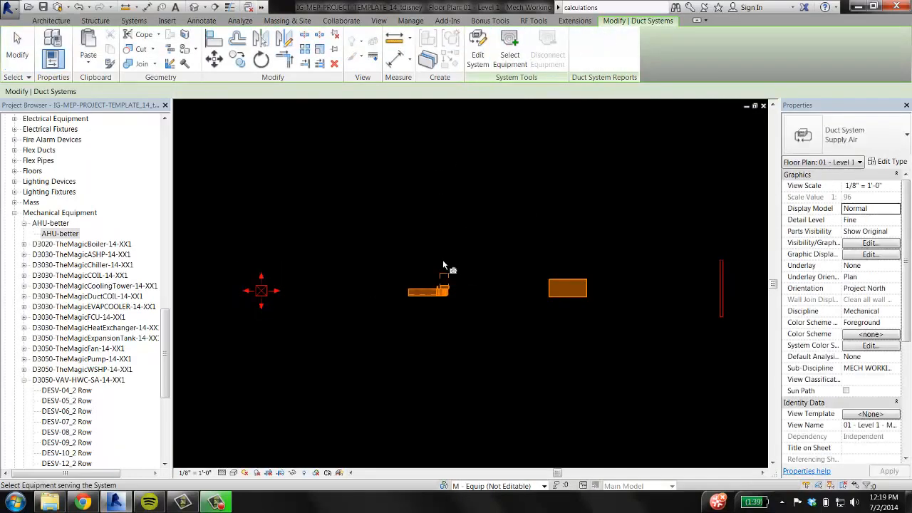
left_click(438, 293)
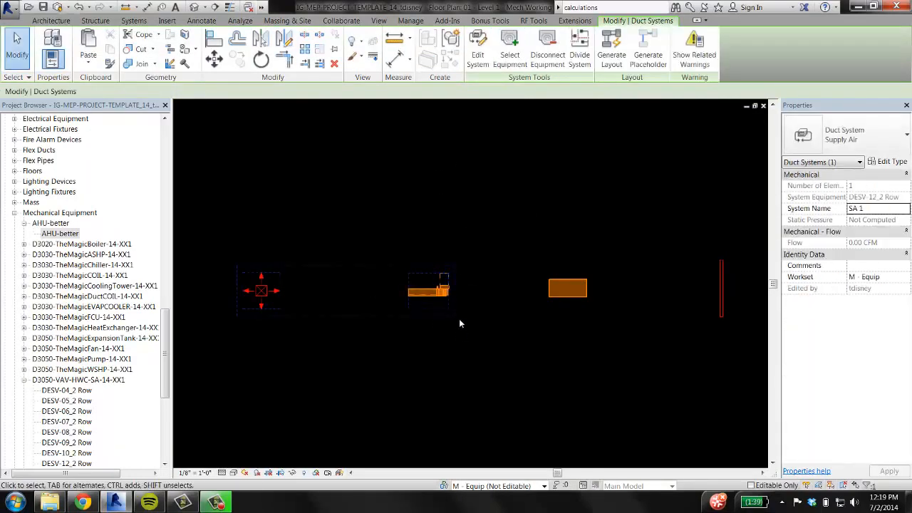
left_click(433, 223)
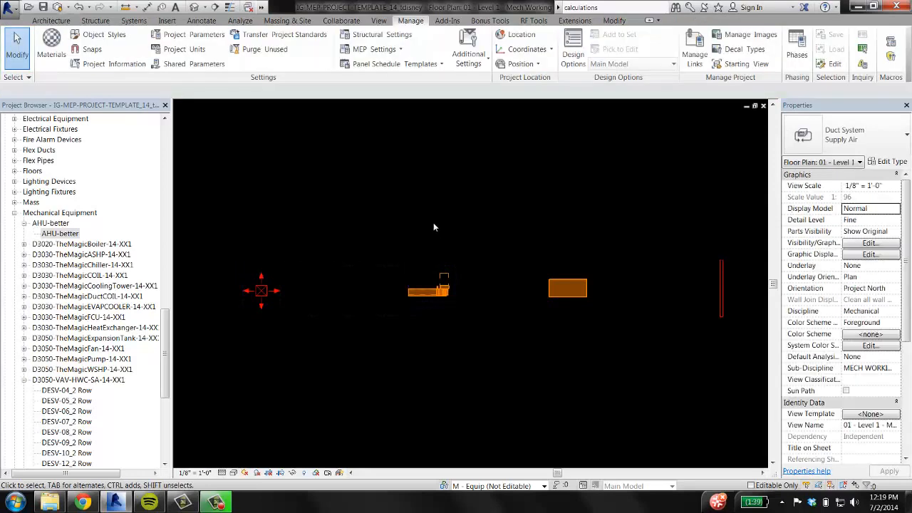
Step: Create a Supply Air duct system from the VAV box's inlet and assign the AHU-better unit as its equipment
left_click(447, 292)
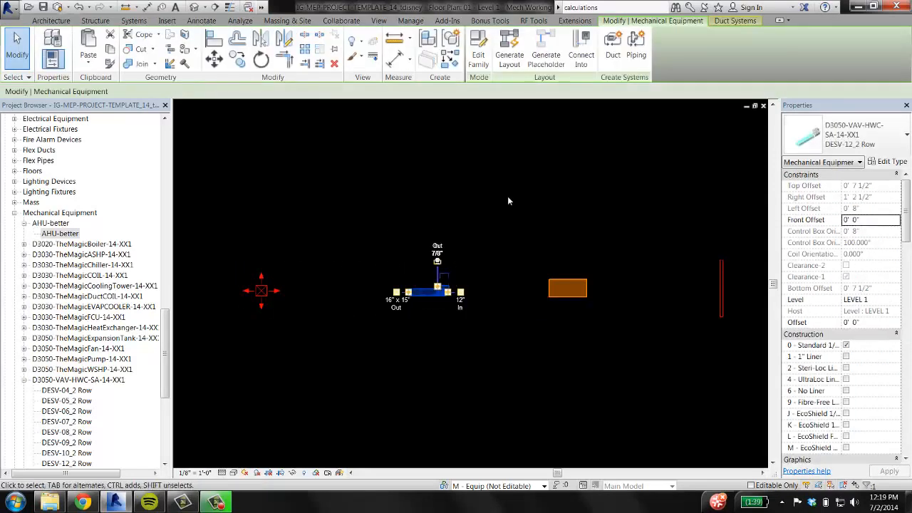
left_click(613, 46)
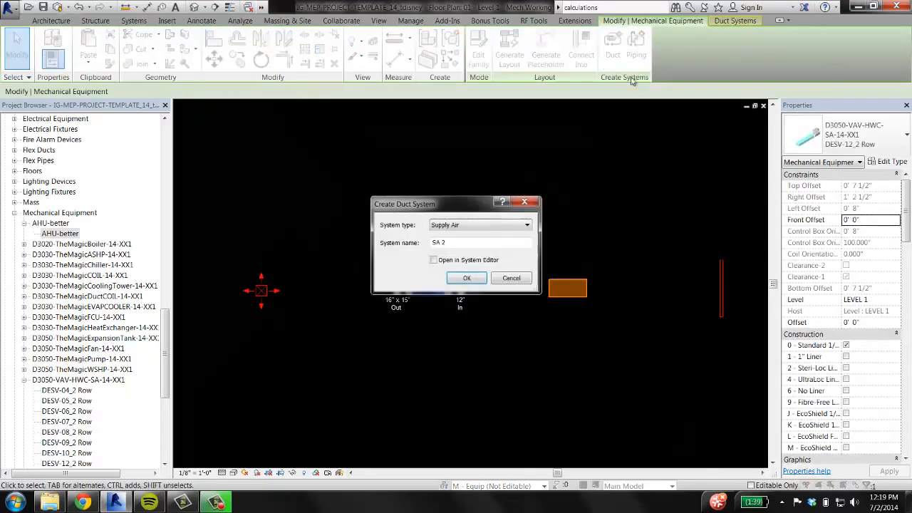
left_click(466, 279)
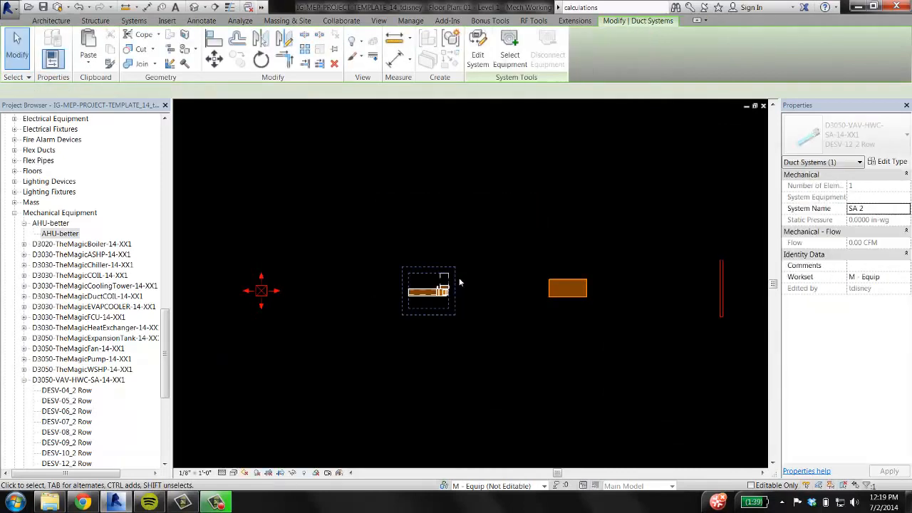
left_click(519, 63)
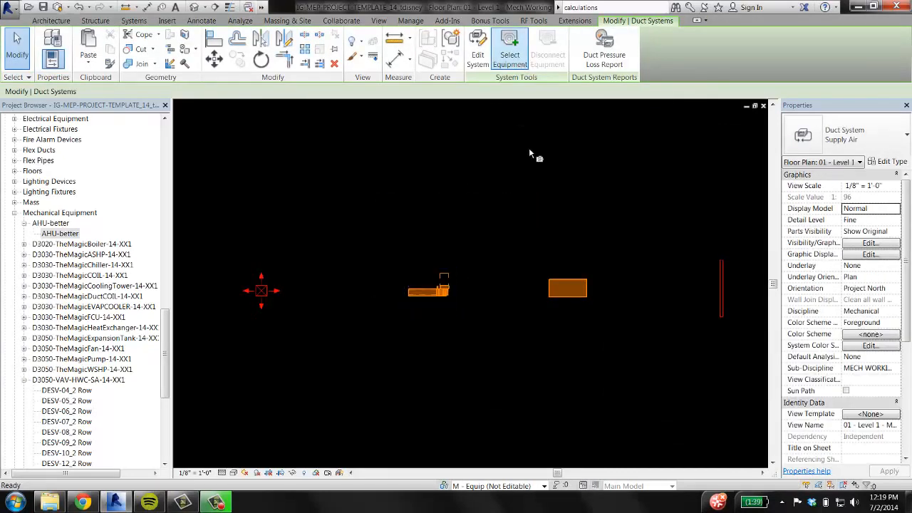
left_click(567, 283)
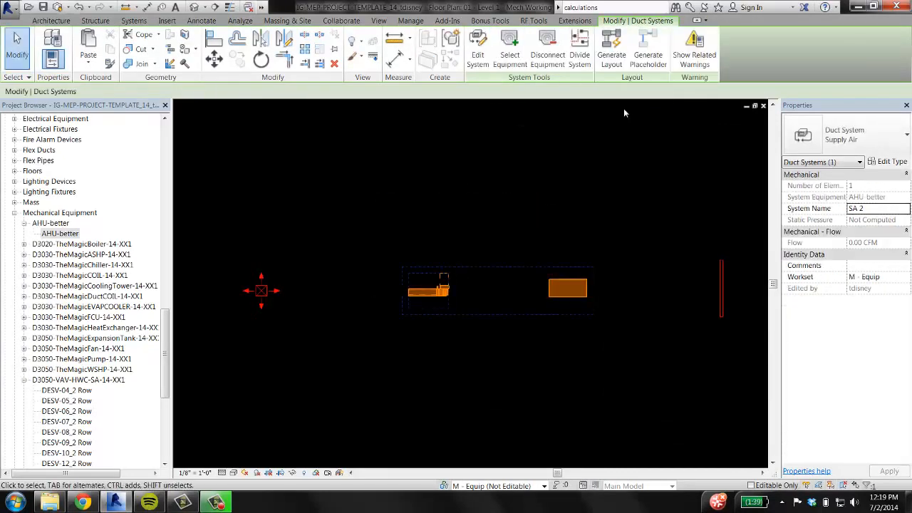
left_click(511, 239)
Step: Create a Supply Air duct system from the AHU-better unit and assign the supply louver as its equipment
left_click(567, 288)
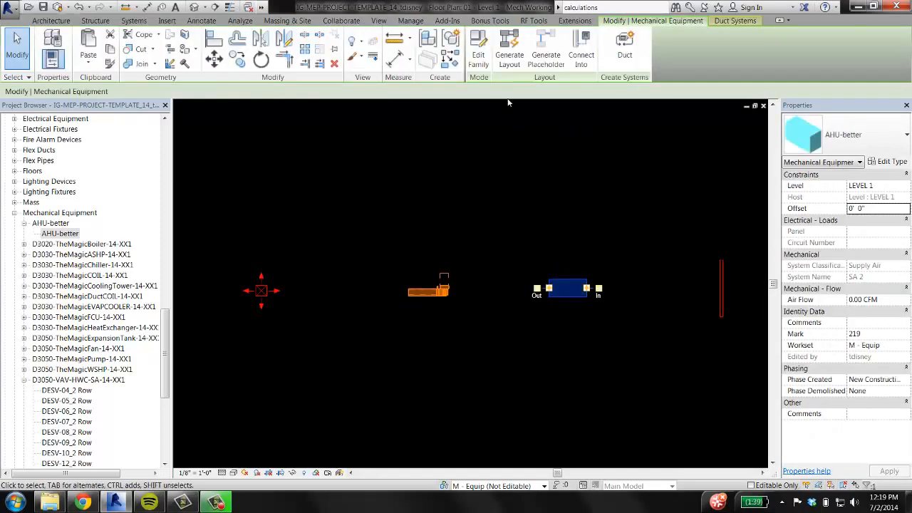
left_click(625, 49)
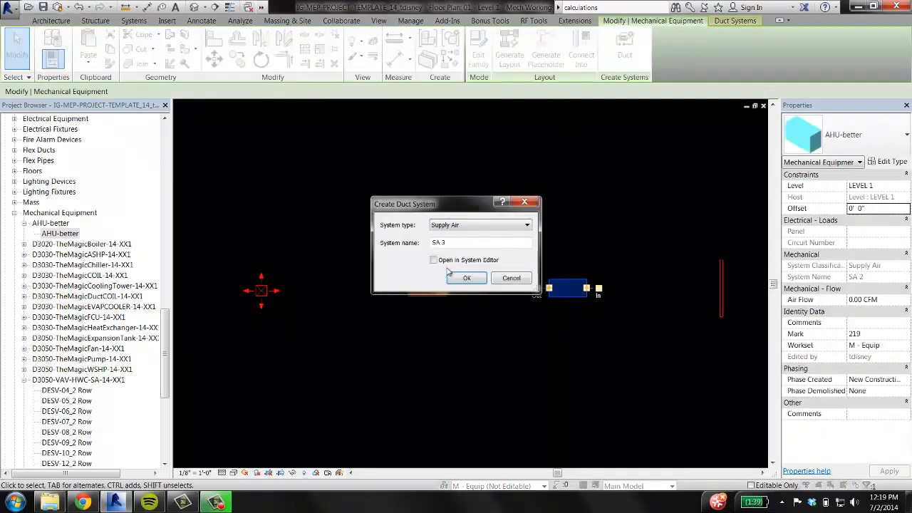
left_click(462, 278)
left_click(511, 53)
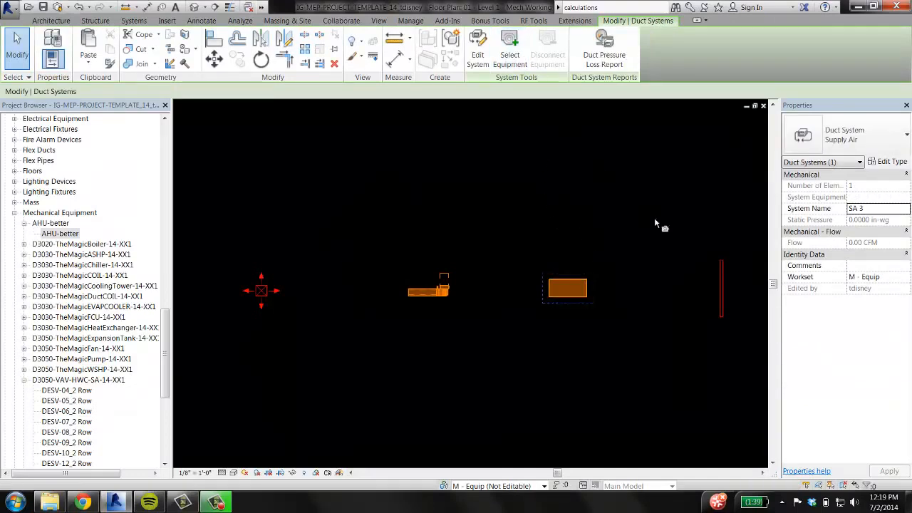
left_click(722, 283)
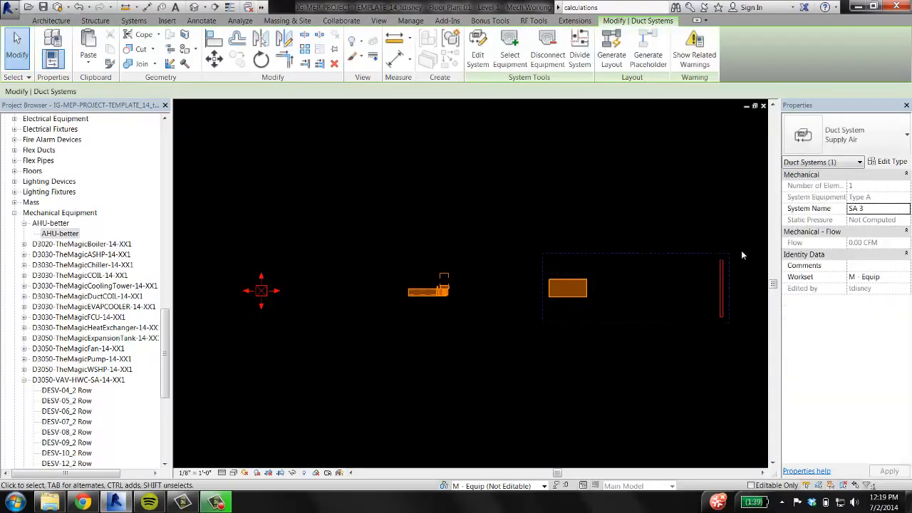
left_click(616, 202)
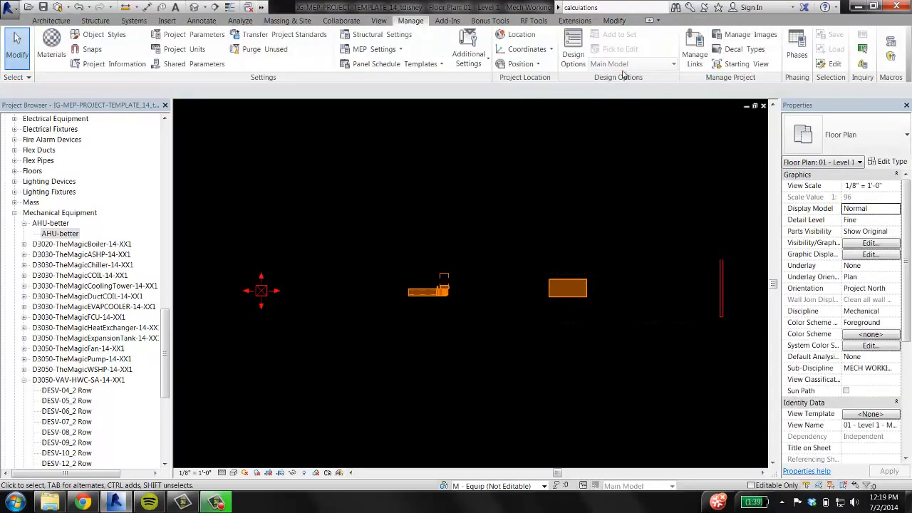
Step: Show the System Browser and widen it enough to read the mechanical systems with their flow and size
left_click(378, 20)
left_click(880, 60)
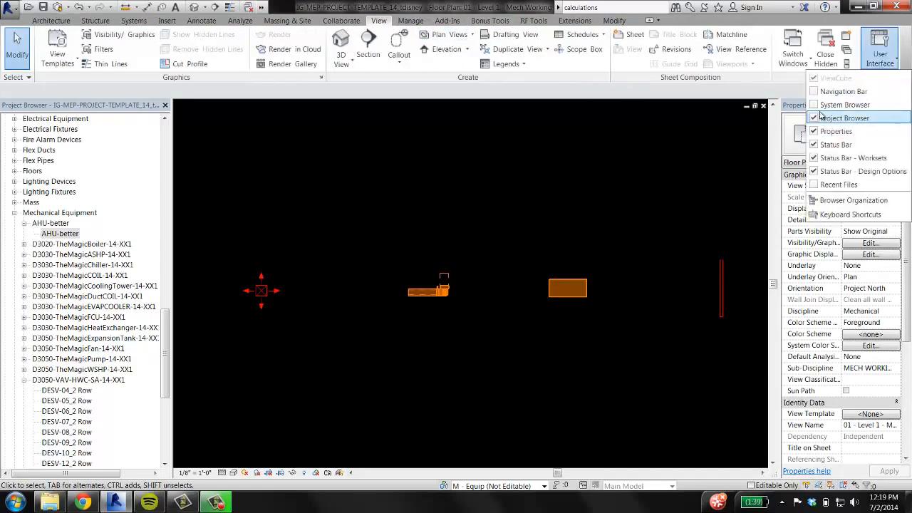
left_click(820, 105)
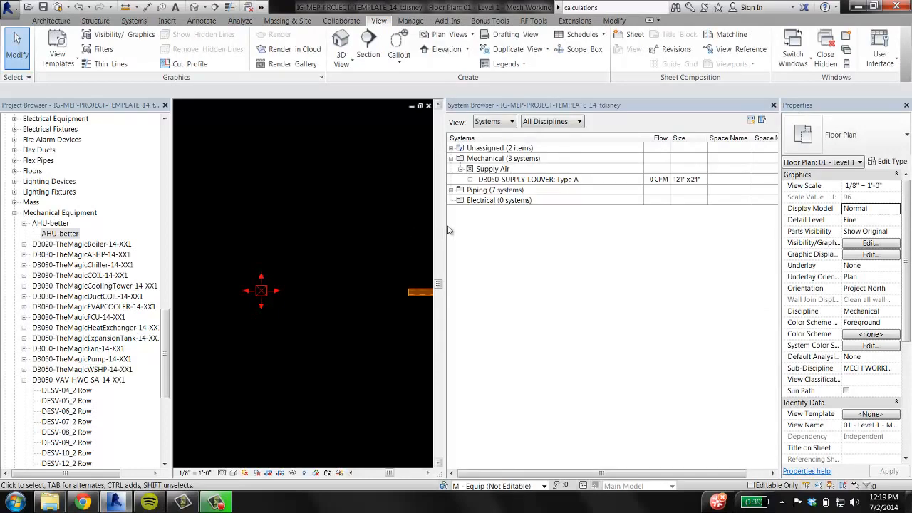
left_click_drag(445, 221, 350, 221)
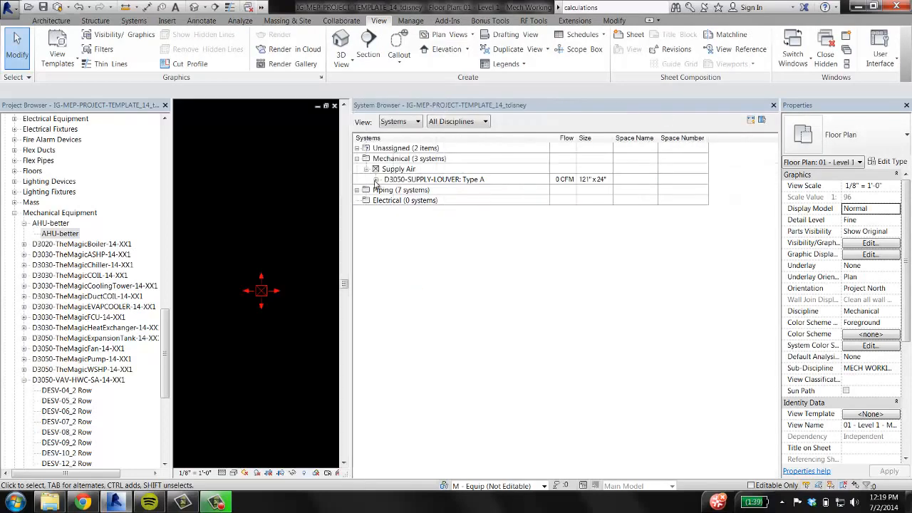
Step: Expand the Supply Air hierarchy in the System Browser from the supply louver down to the ceiling diffuser
left_click(376, 180)
left_click(387, 191)
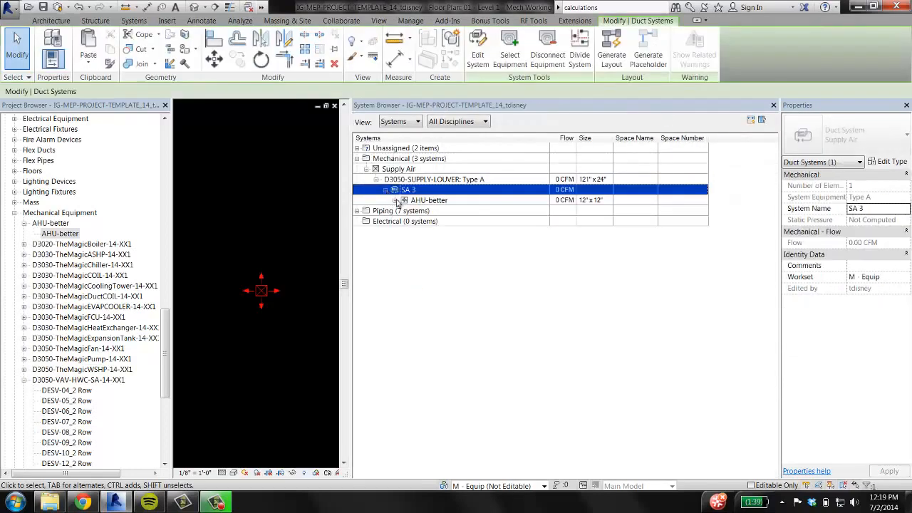
left_click(396, 201)
left_click(405, 212)
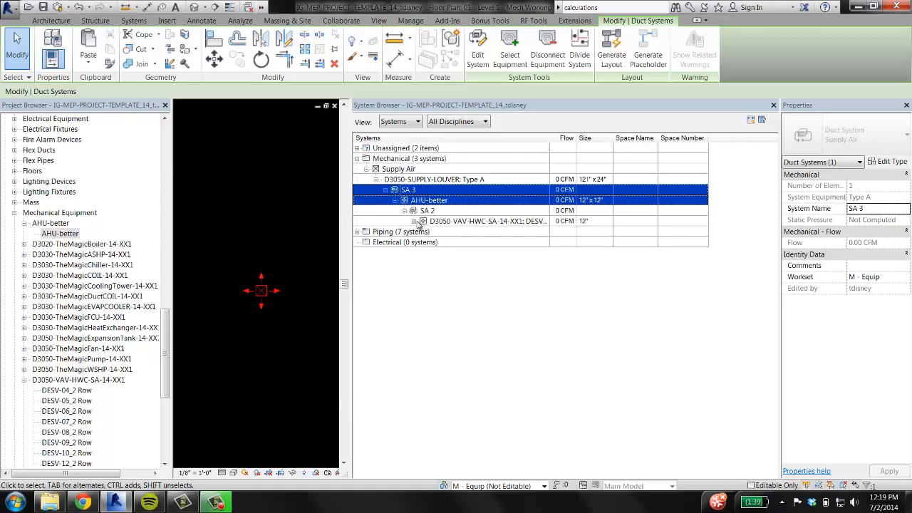
left_click(420, 223)
left_click(414, 221)
left_click(423, 232)
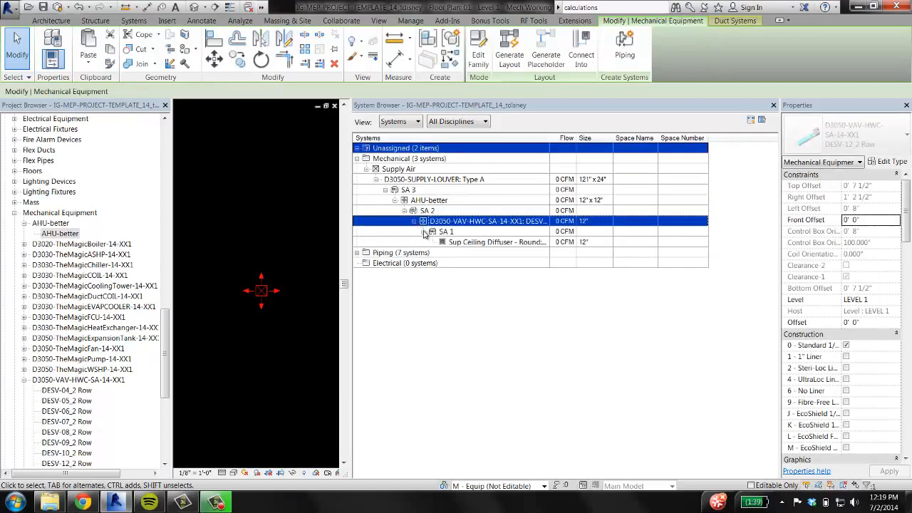
Step: Trace the system chain from the ceiling diffuser through the VAV box and AHU-better to the supply louver, and close the System Browser
left_click(457, 304)
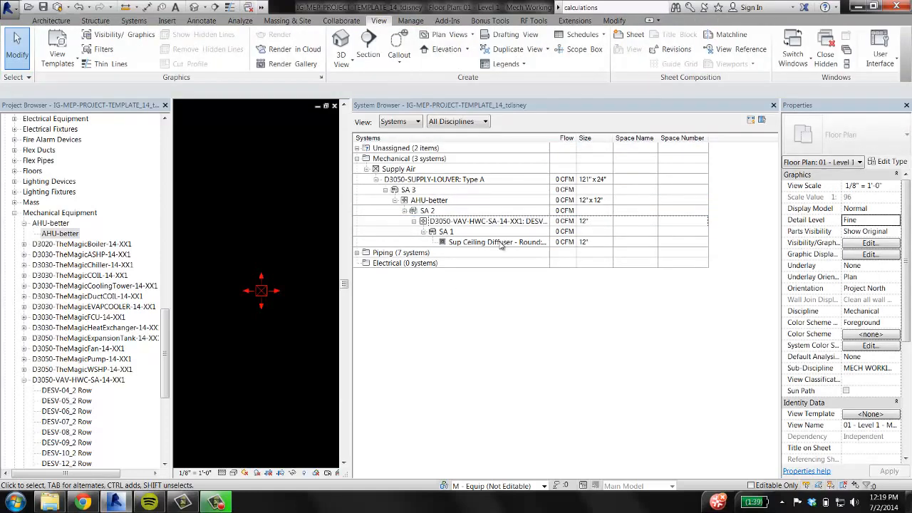
left_click(503, 243)
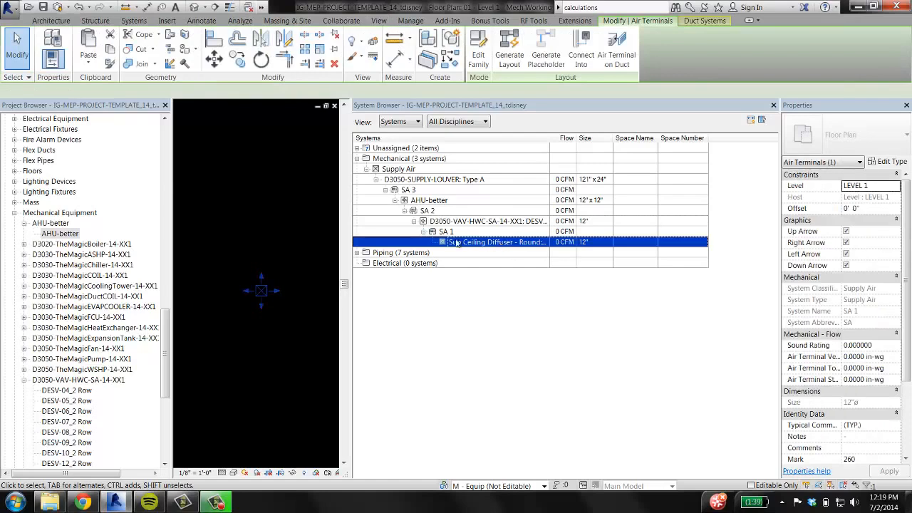
left_click(460, 221)
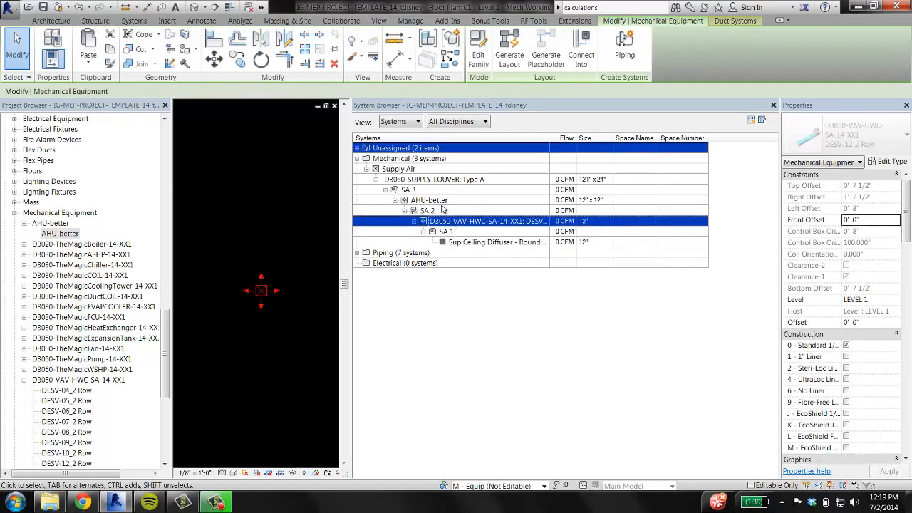
left_click(431, 201)
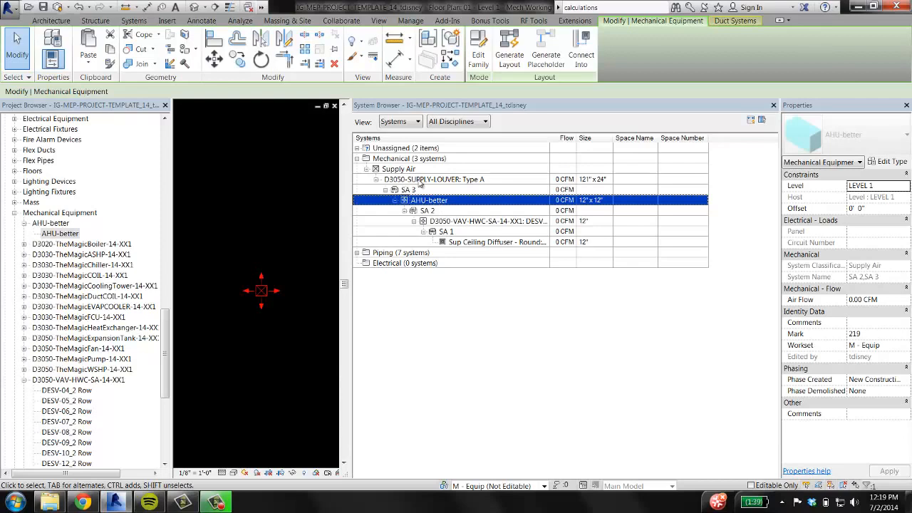
left_click(420, 181)
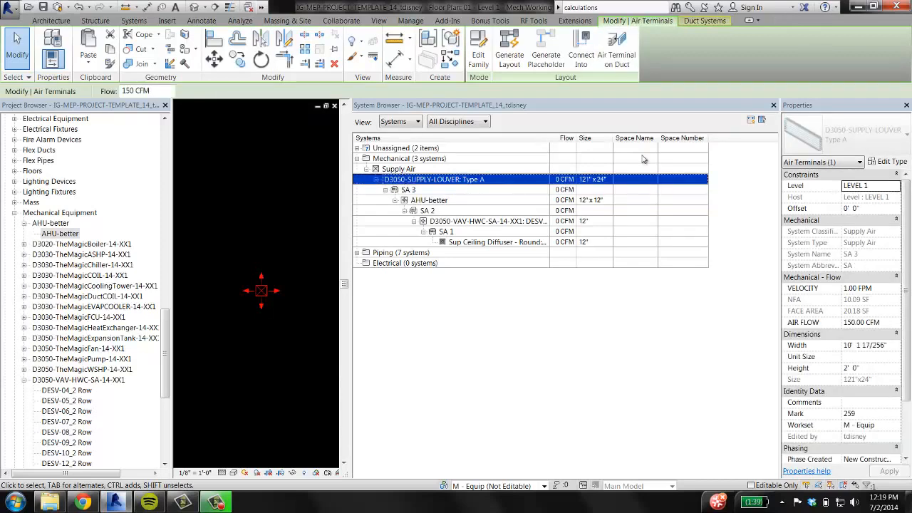
left_click(774, 105)
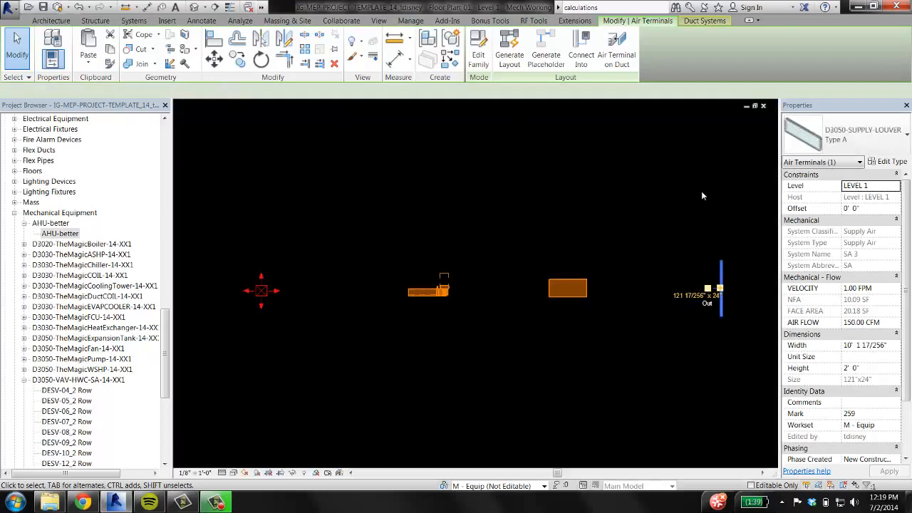
left_click(526, 204)
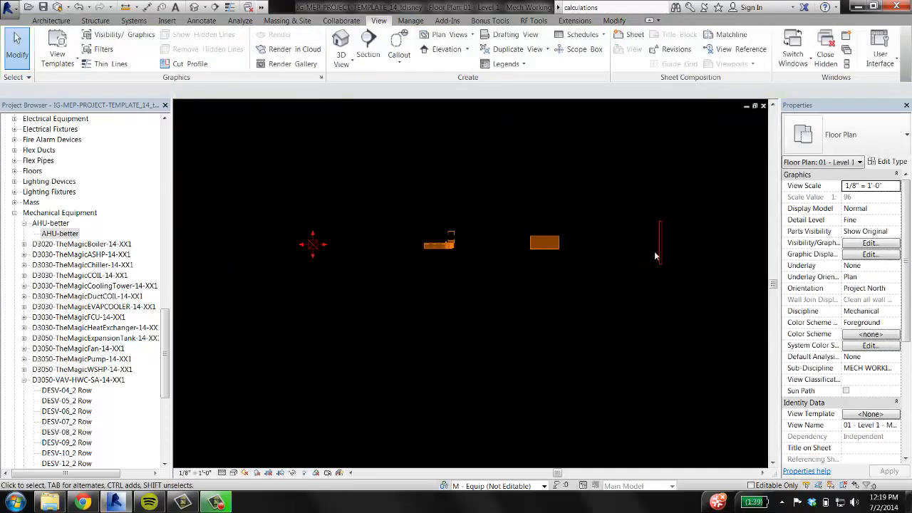
Step: Tag the ceiling diffuser, VAV box, AHU-better unit and supply louver with leaders, placing the VAV and AHU tags above their equipment
scroll(651, 238, "down", 1)
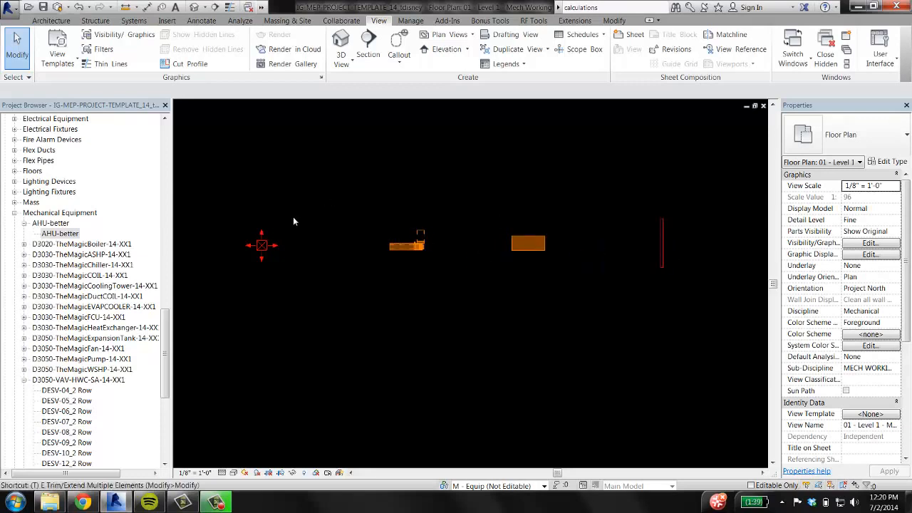
key("g")
left_click(260, 245)
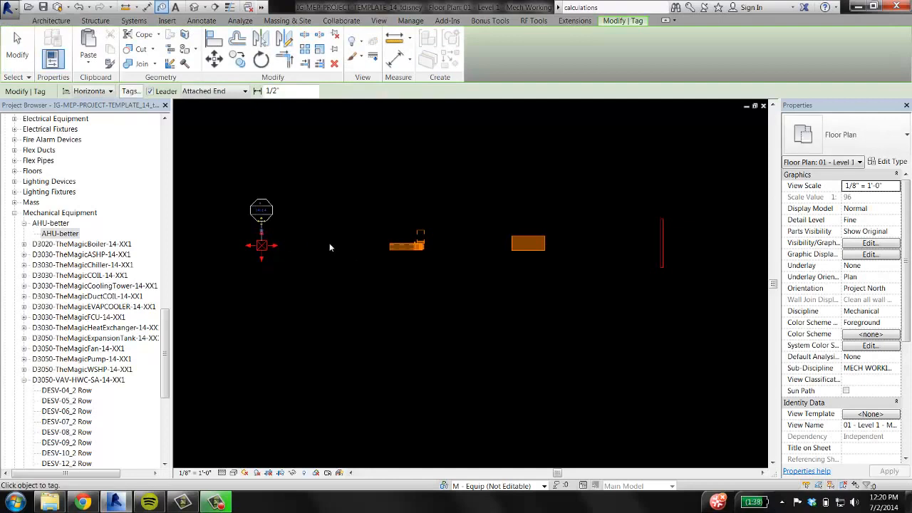
left_click(472, 249)
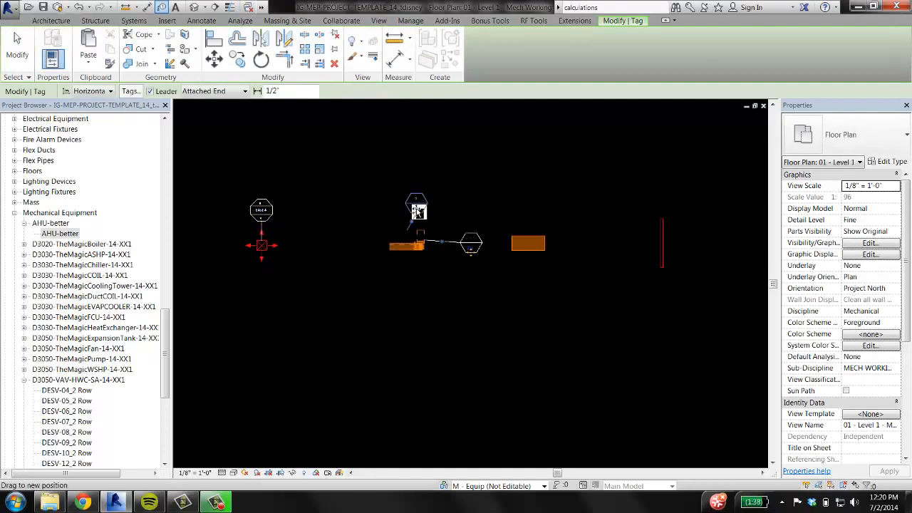
left_click_drag(418, 211, 409, 198)
left_click(523, 245)
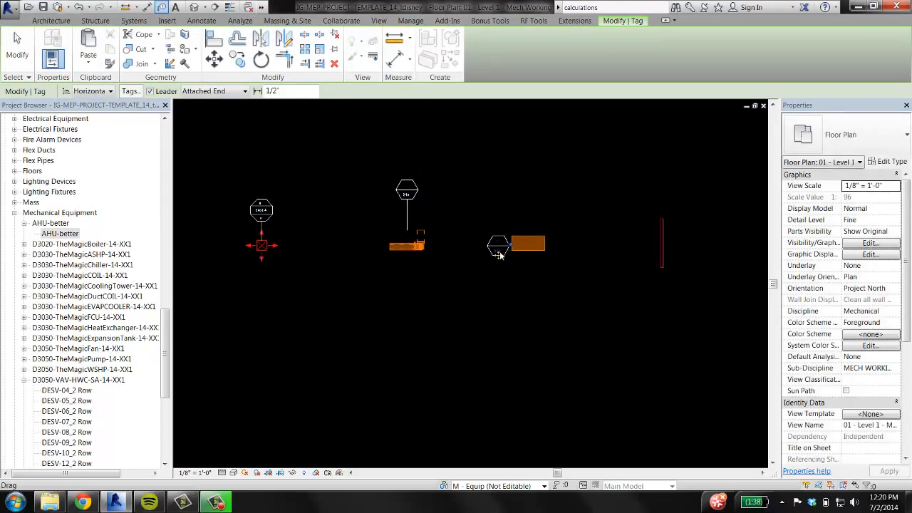
left_click_drag(499, 255, 528, 186)
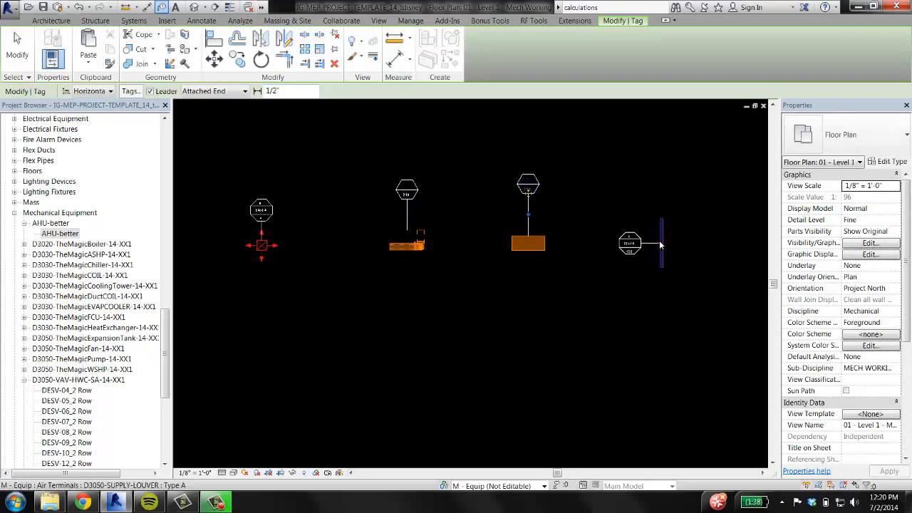
left_click(664, 245)
key("Escape")
key("Escape")
Step: Enter "ahu" as the type label in the AHU-better unit's tag and accept the type parameter change
scroll(685, 292, "up", 3)
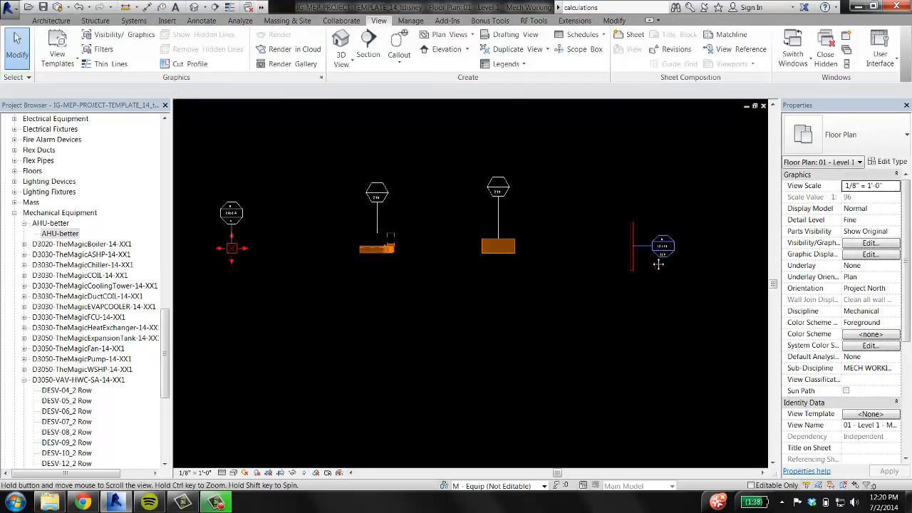
middle_click_drag(537, 290, 570, 338)
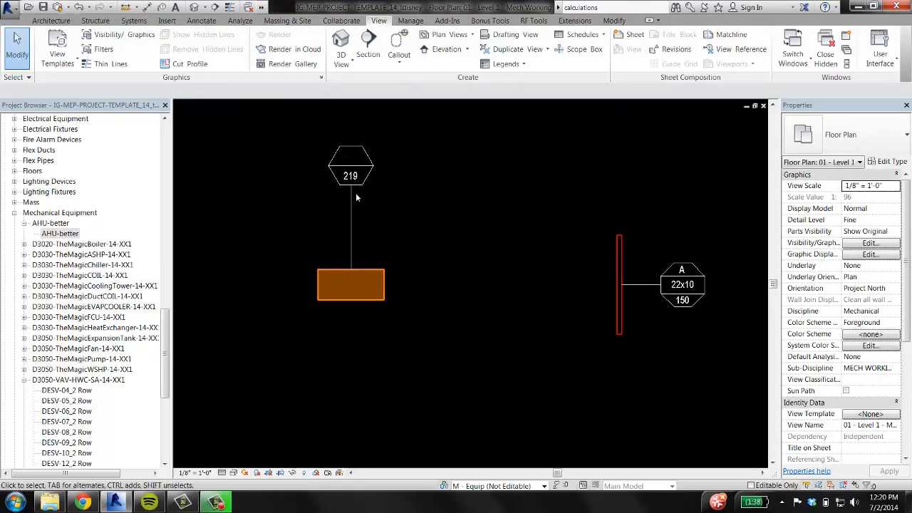
left_click(352, 164)
left_click(352, 158)
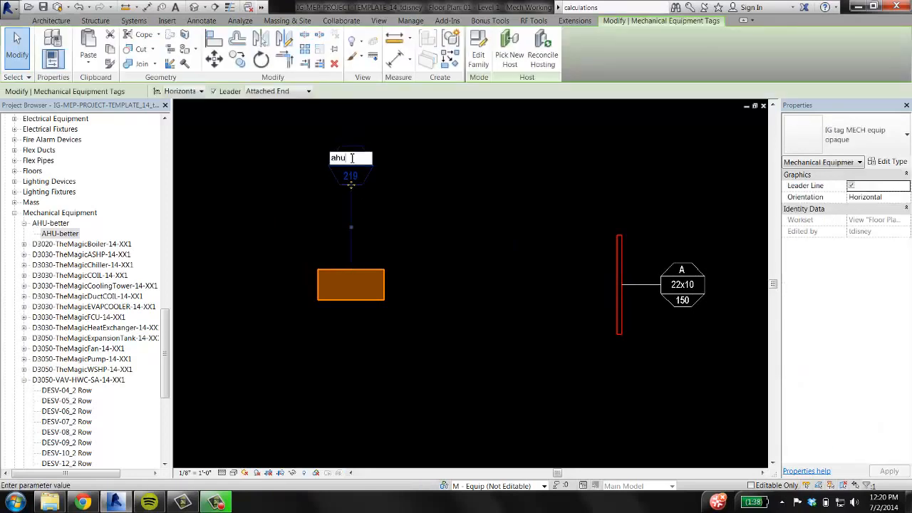
type("ahu")
key("Return")
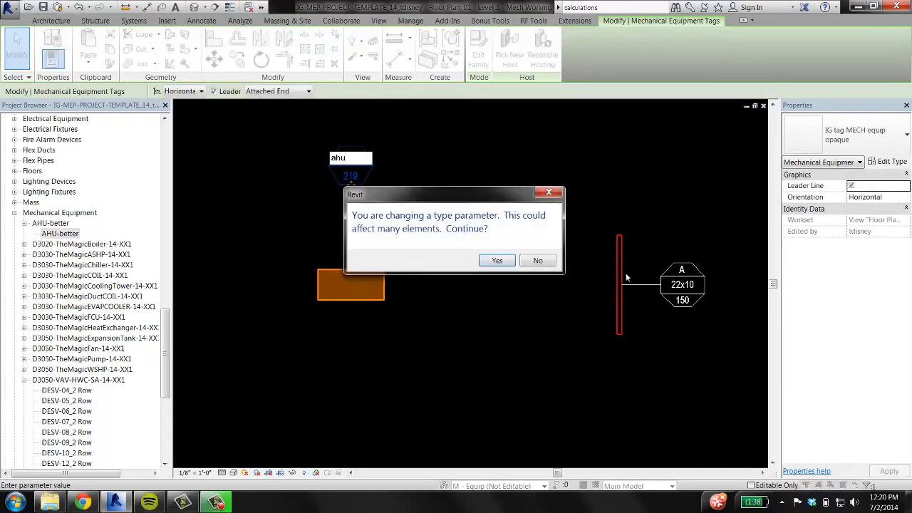
left_click(493, 264)
Step: Enter "vav" as the type label in the VAV box's tag and accept the type parameter change
middle_click_drag(442, 277, 762, 299)
left_click(425, 207)
left_click(432, 193)
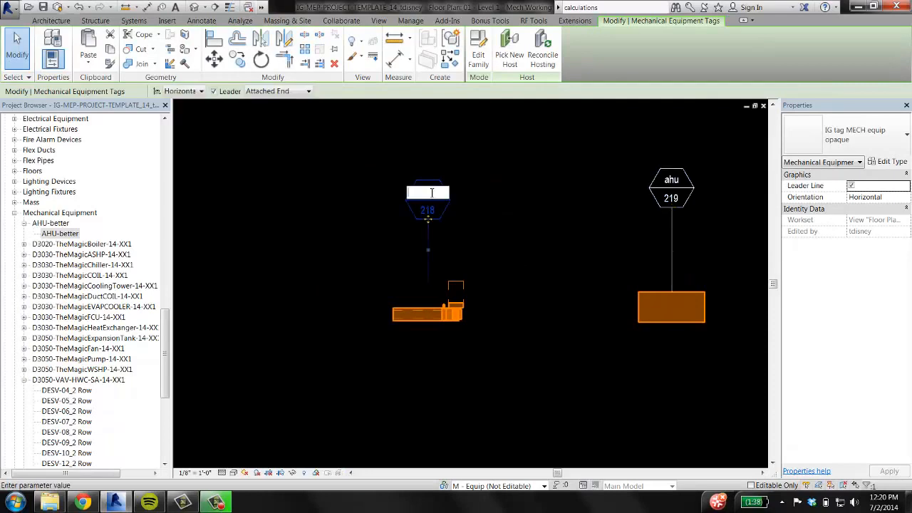
type("vav")
key("Return")
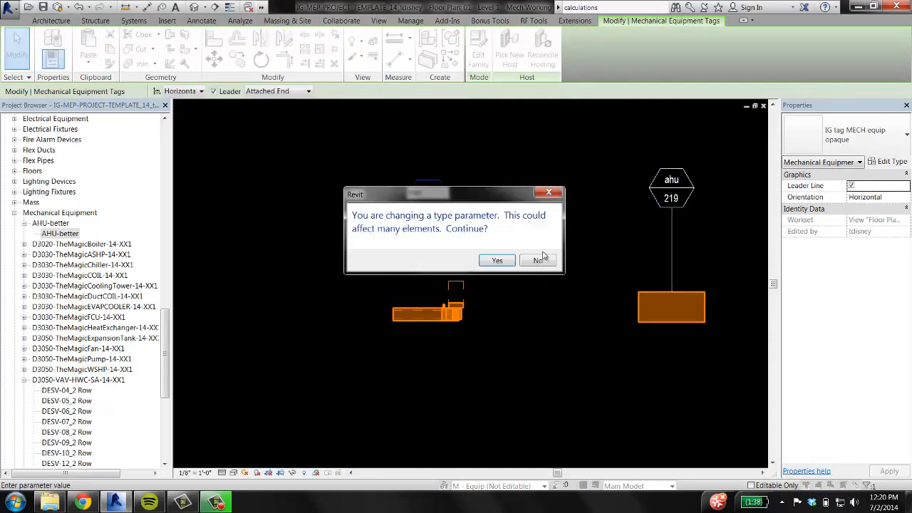
left_click(497, 260)
left_click(454, 228)
Step: Set the supply ceiling diffuser's flow to 155 CFM
scroll(431, 253, "down", 2)
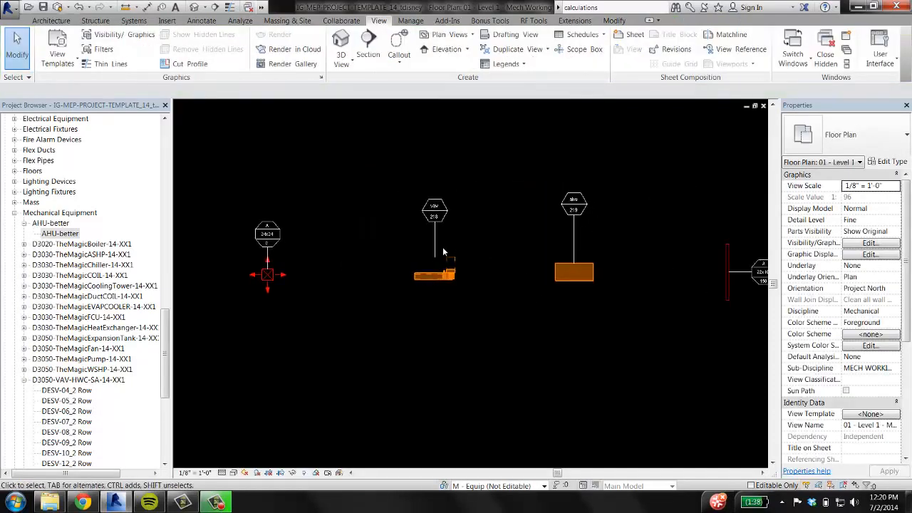
scroll(270, 278, "up", 2)
left_click(285, 279)
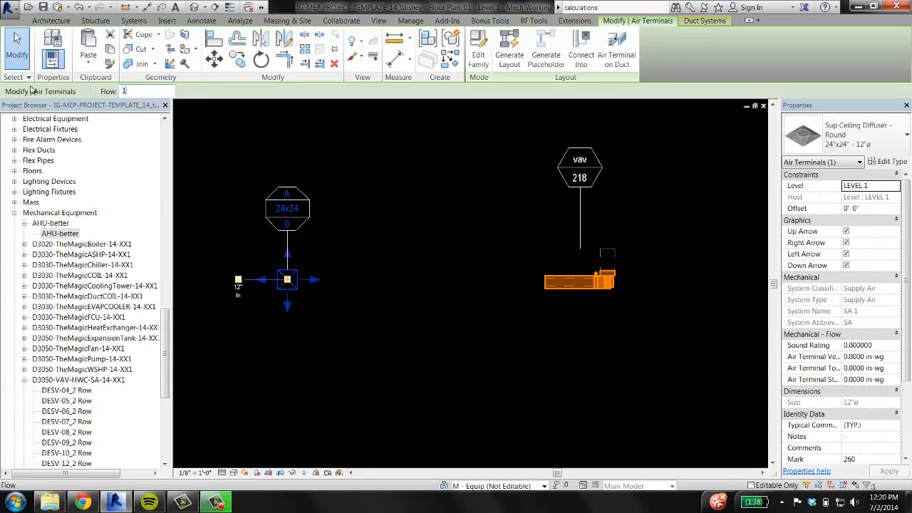
type("155")
key("Return")
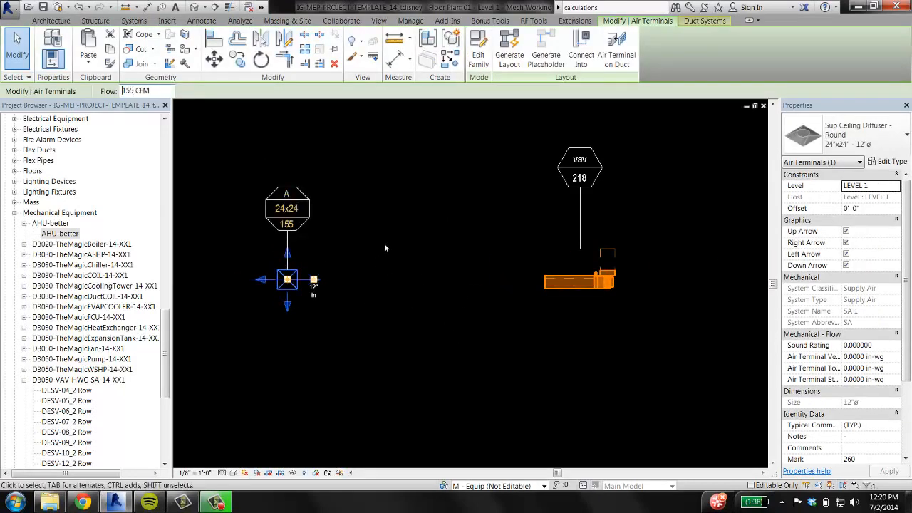
left_click(384, 244)
Step: Draw a 16" x 15" rectangular duct from the VAV box's outlet partway toward the ceiling diffuser
scroll(359, 243, "down", 2)
middle_click_drag(554, 285, 476, 290)
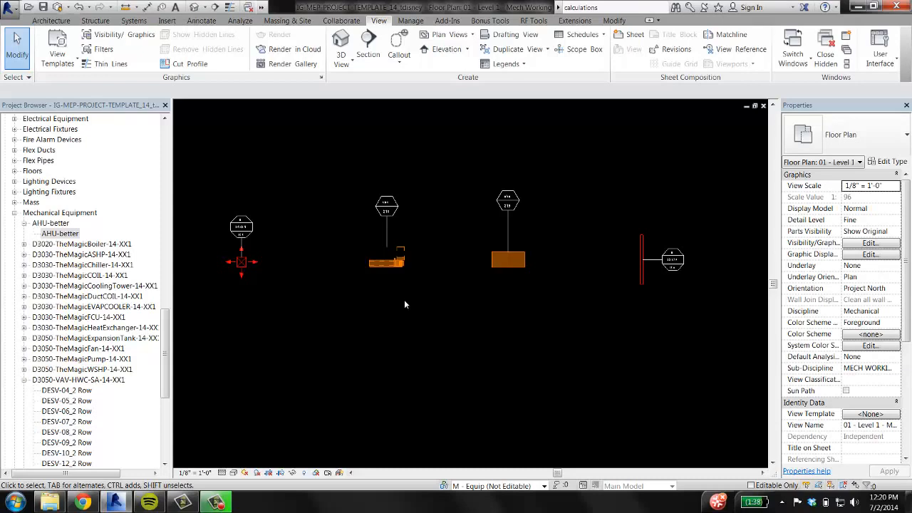
scroll(378, 331, "up", 3)
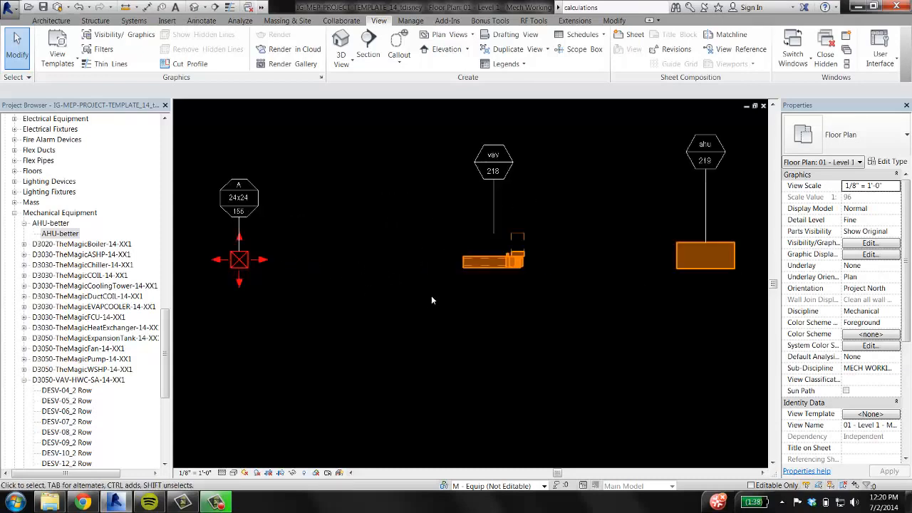
left_click(483, 257)
right_click(492, 258)
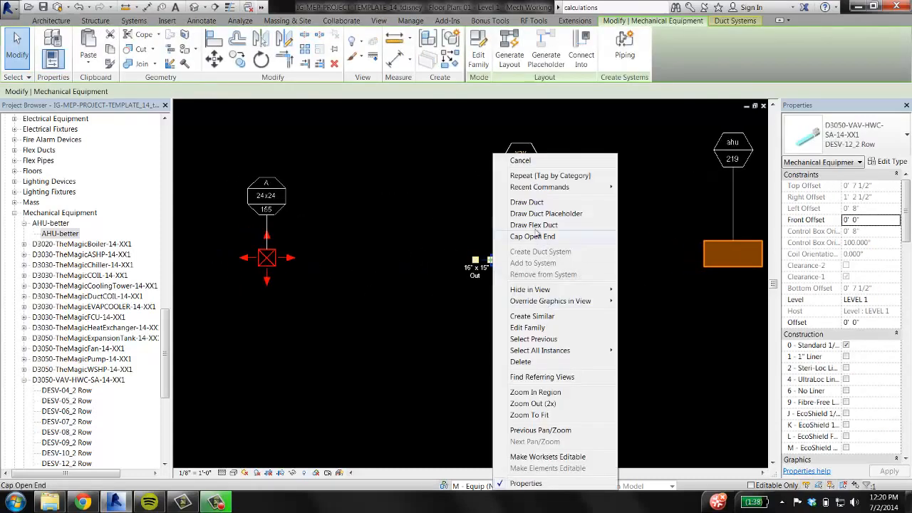
left_click(526, 203)
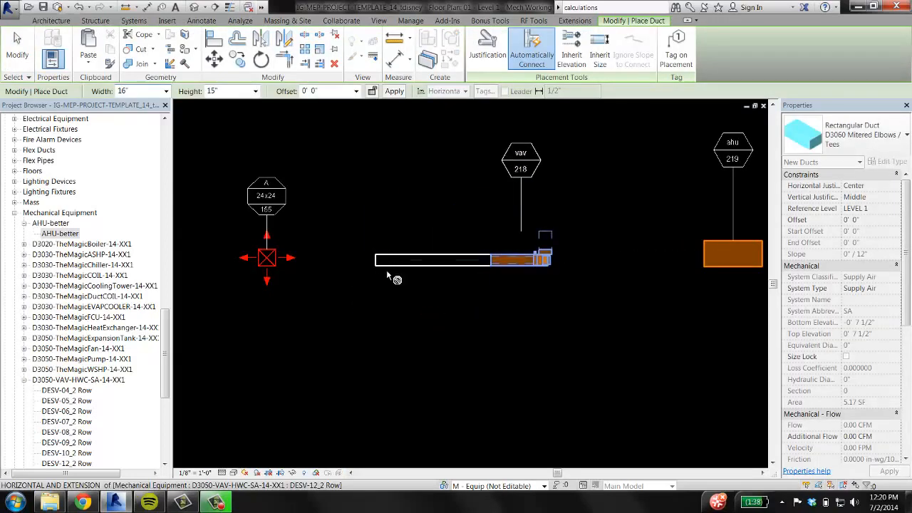
left_click(375, 259)
key("Escape")
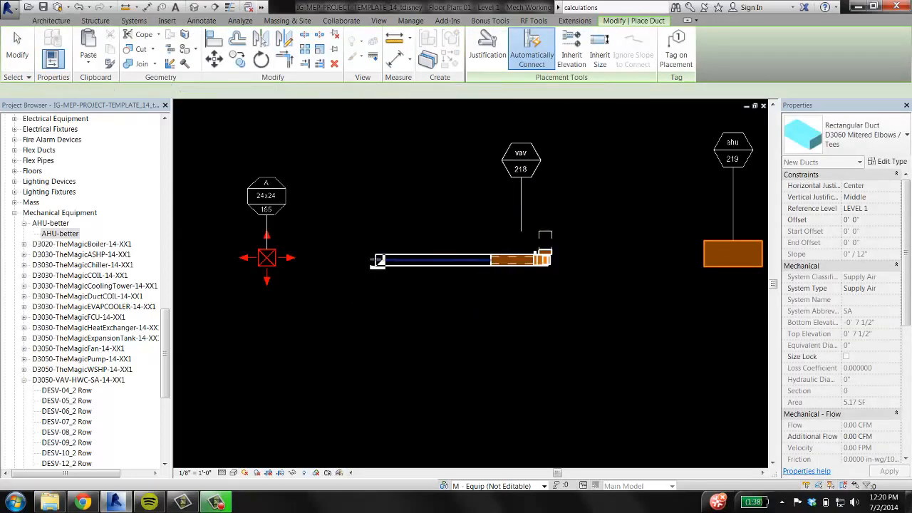
Step: Connect the open end of the VAV outlet duct to the ceiling diffuser with round flex duct
key("f")
key("d")
left_click(375, 260)
left_click(421, 296)
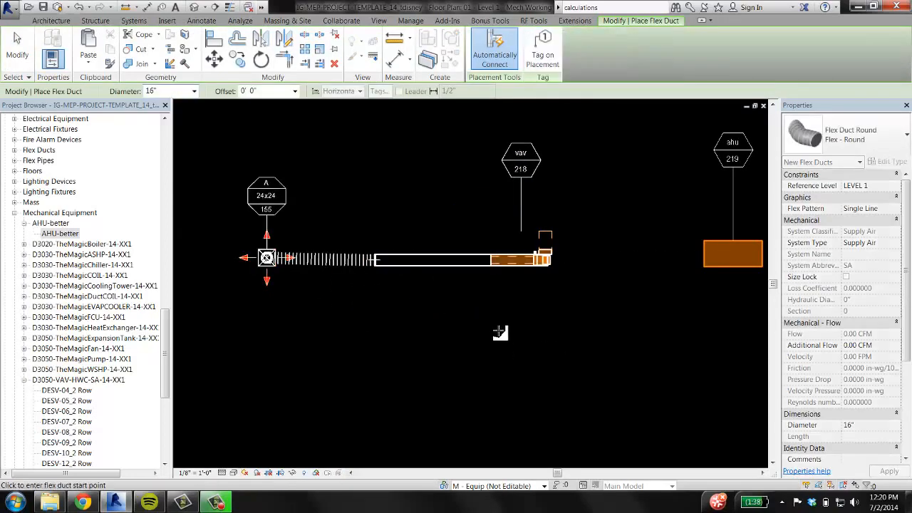
key("Escape")
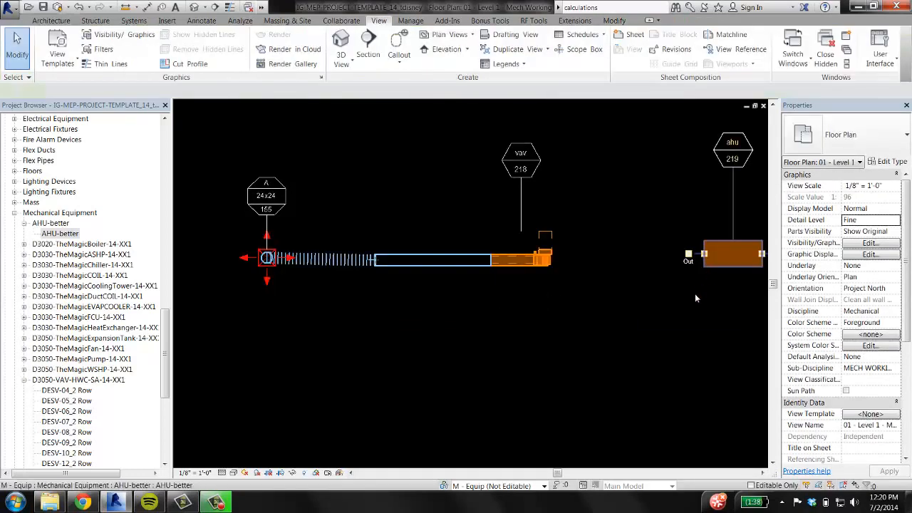
Step: Draw a 12" x 12" rectangular duct from the AHU-better unit's outlet partway toward the VAV box
left_click(707, 255)
scroll(707, 256, "up", 2)
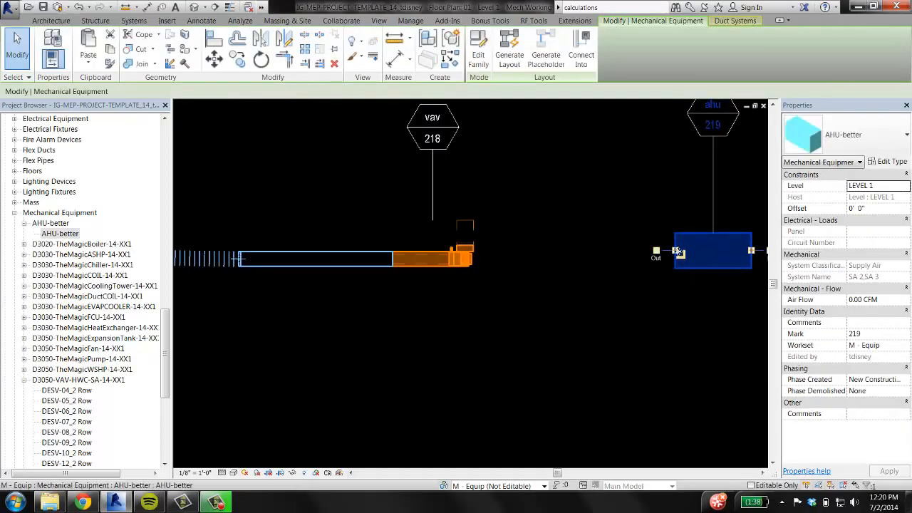
right_click(676, 251)
left_click(707, 203)
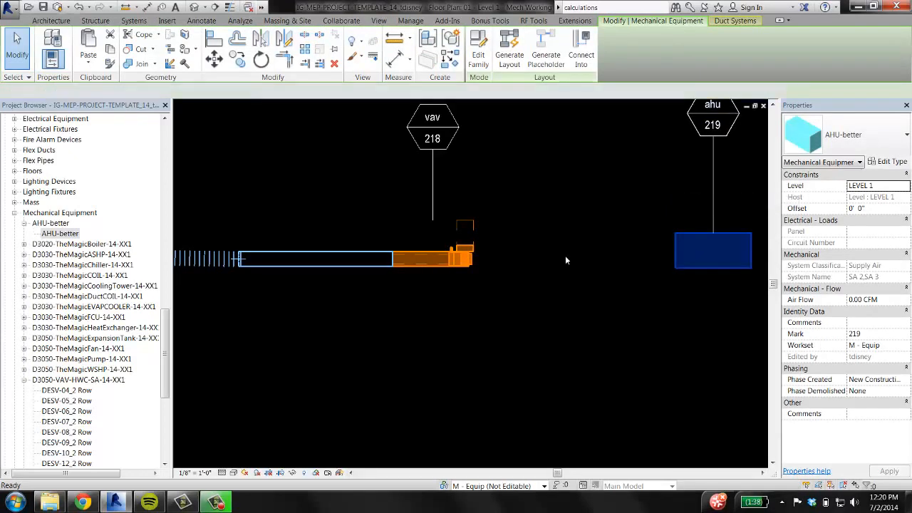
left_click(567, 256)
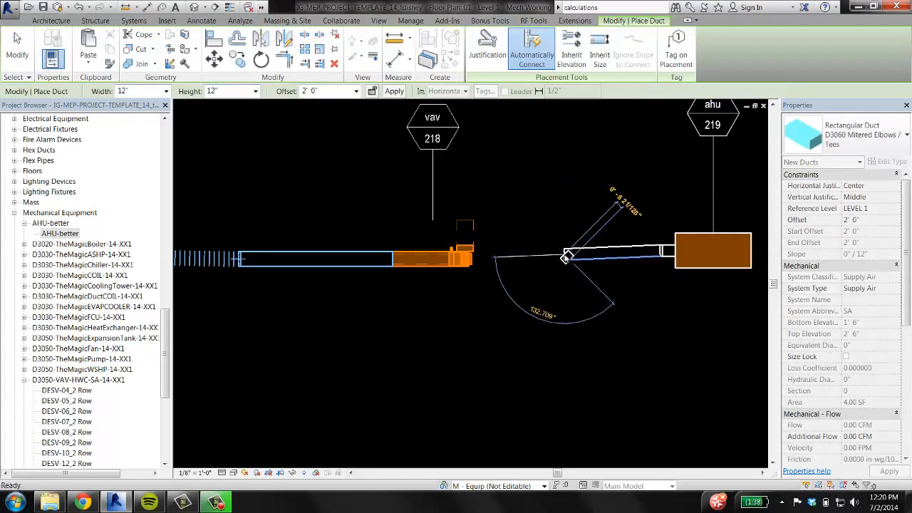
key("Escape")
Step: Connect the open end of the AHU outlet duct to the VAV box's inlet with round flex duct
key("f")
key("d")
left_click(565, 255)
left_click(476, 258)
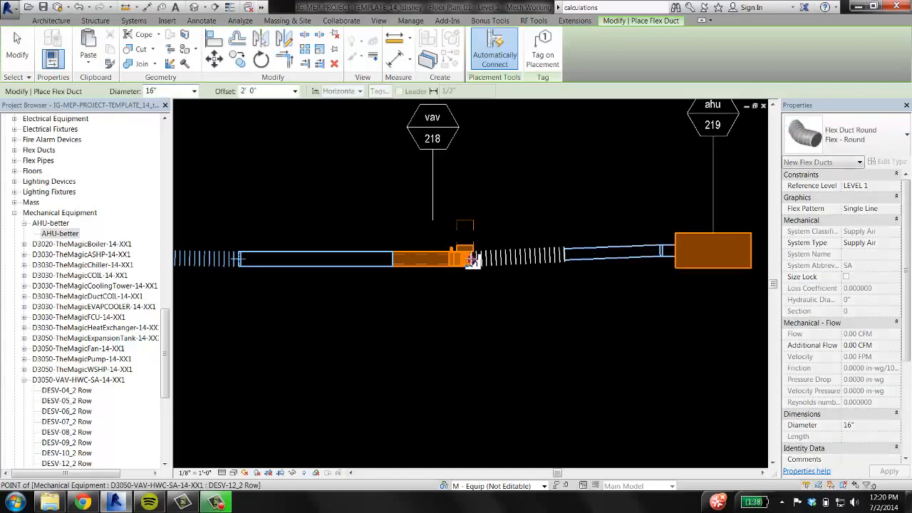
middle_click_drag(705, 318, 266, 324)
key("Escape")
Step: Draw a rectangular duct about 8'-7" long from the supply louver's connector toward the AHU-better unit
left_click(581, 272)
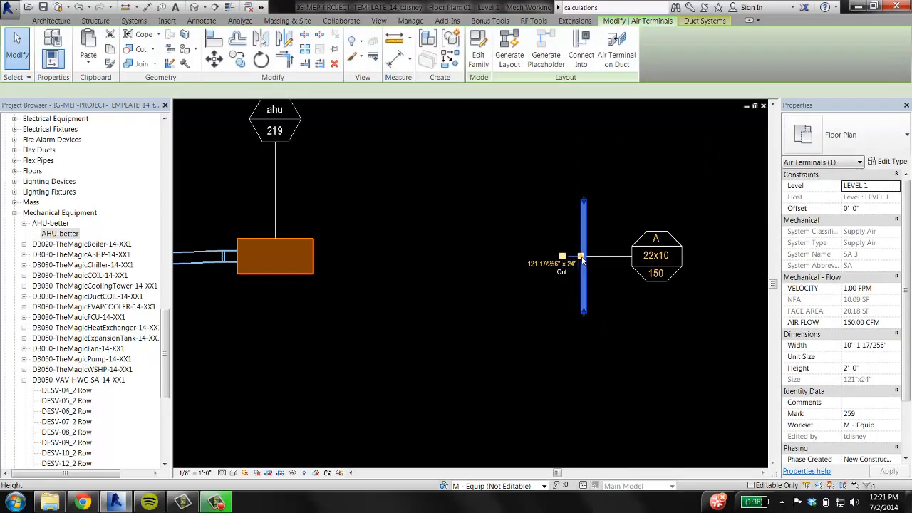
right_click(581, 257)
left_click(618, 203)
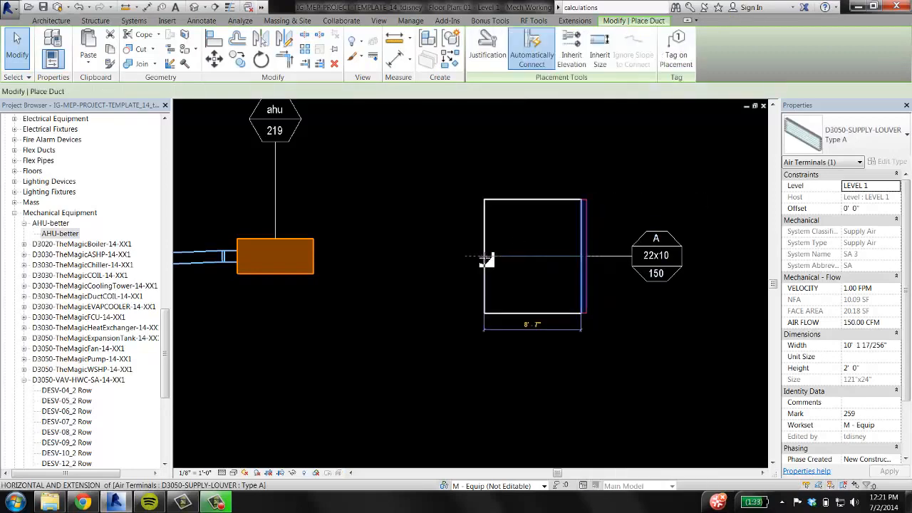
key("Escape")
key("Escape")
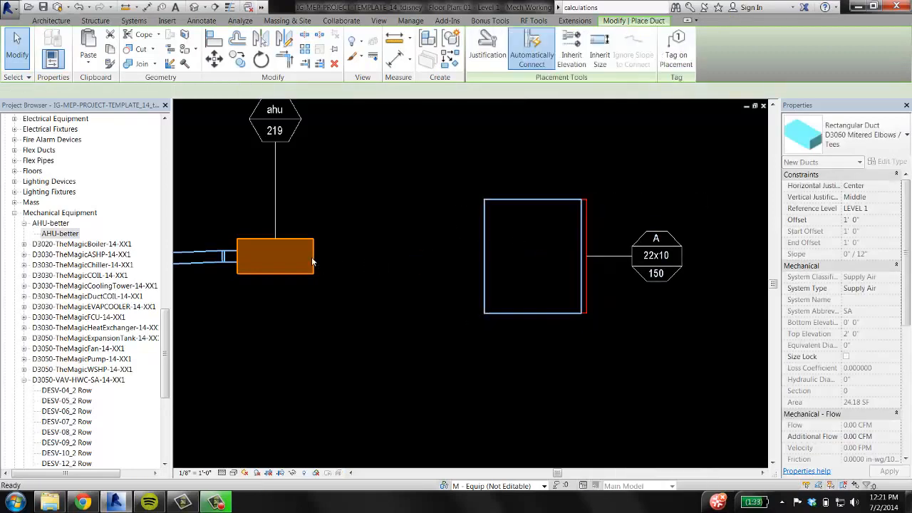
Step: Draw a short rectangular duct from the AHU-better unit's inlet toward the supply louver
left_click(313, 258)
right_click(313, 257)
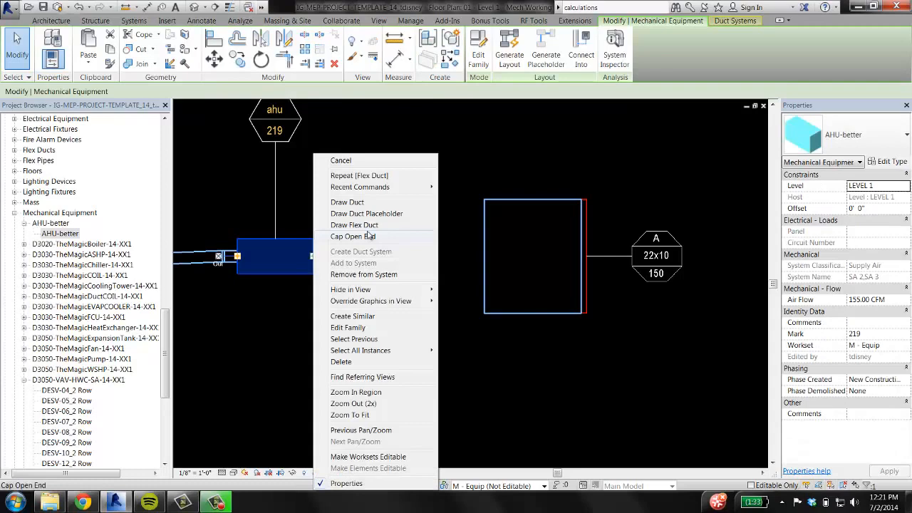
left_click(347, 202)
left_click(366, 261)
Step: Connect the AHU inlet duct to the supply louver's duct with round flex duct
key("f")
key("d")
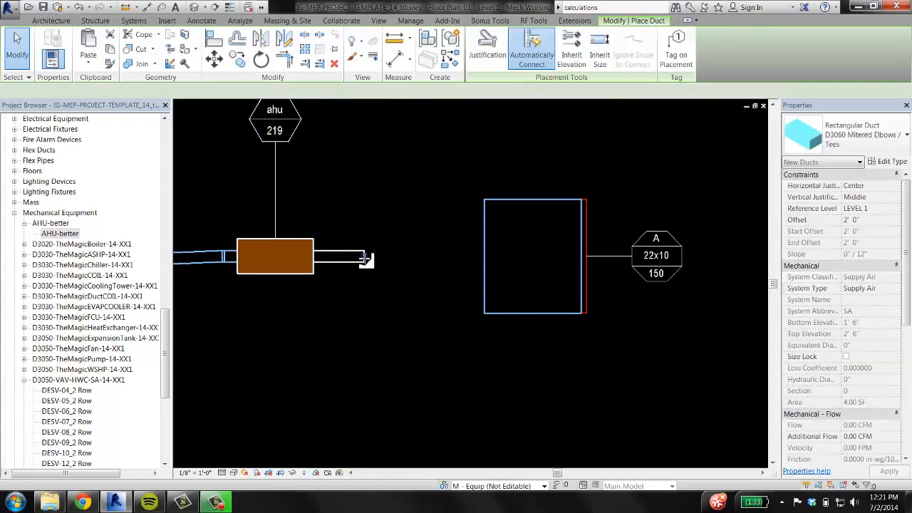
left_click(365, 258)
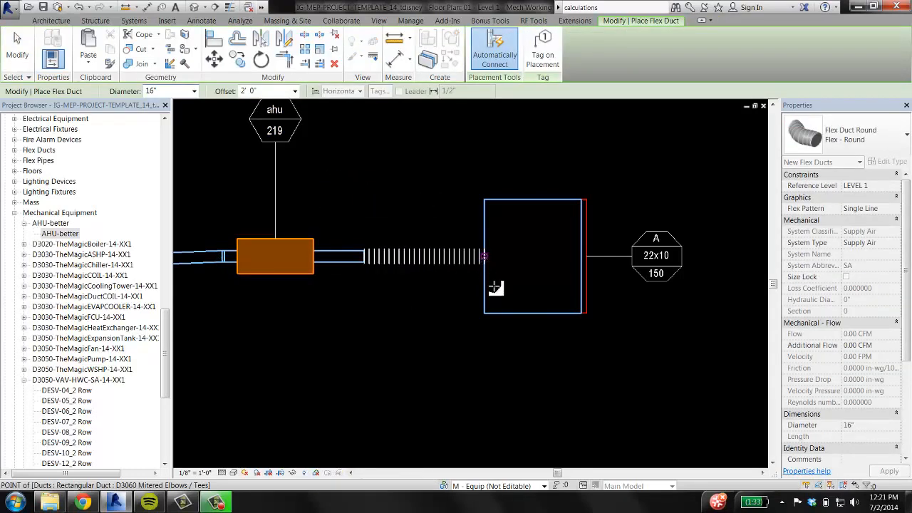
left_click(528, 287)
key("Escape")
key("Escape")
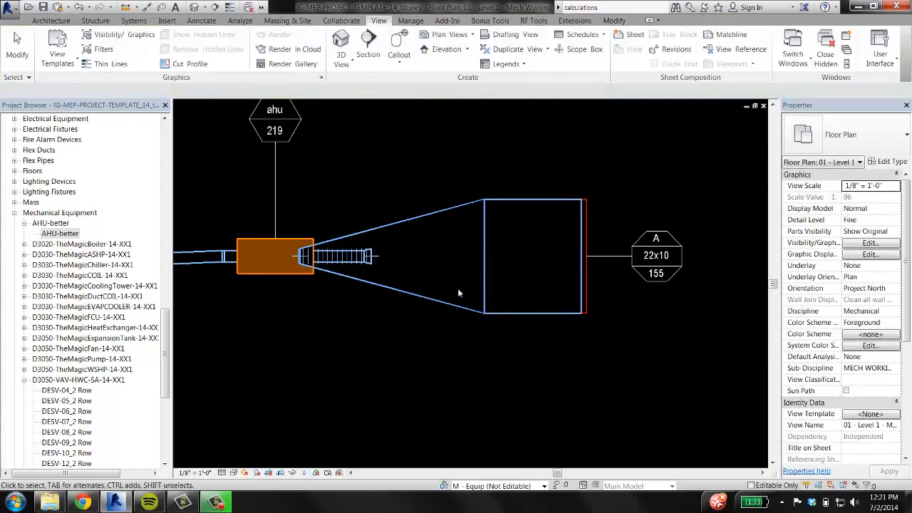
Step: Change the rectangular-to-round transition at the louver duct to the 60 Degree type
left_click(450, 307)
left_click(887, 145)
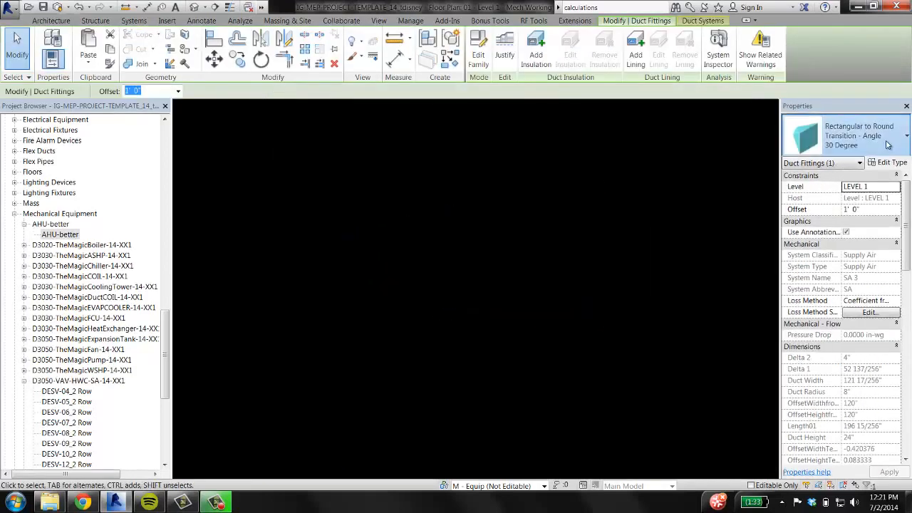
scroll(803, 290, "down", 2)
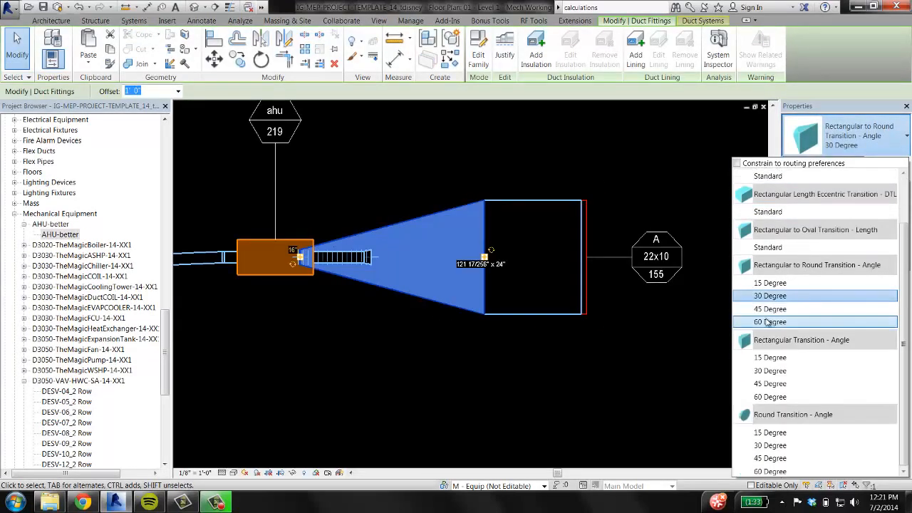
left_click(770, 322)
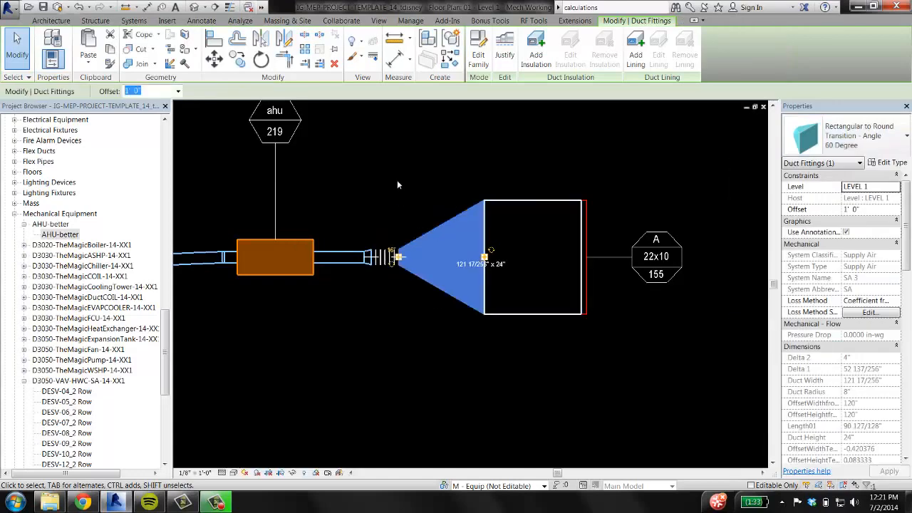
Step: Examine the airflow at the 24x24 supply diffuser and in the rectangular duct on the VAV box's outlet side
left_click(393, 199)
middle_click_drag(286, 195, 383, 199)
scroll(383, 200, "down", 2)
middle_click_drag(381, 271, 511, 274)
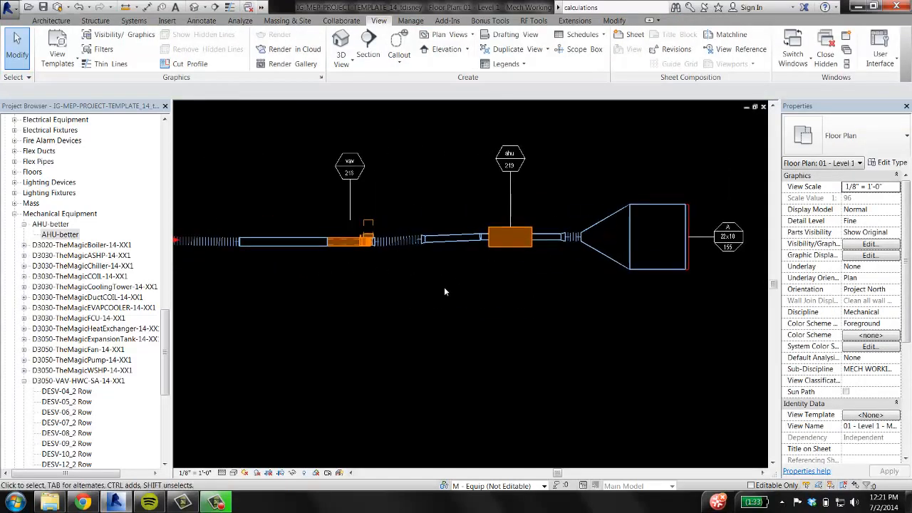
middle_click_drag(285, 246, 517, 272)
scroll(367, 271, "up", 2)
left_click(414, 300)
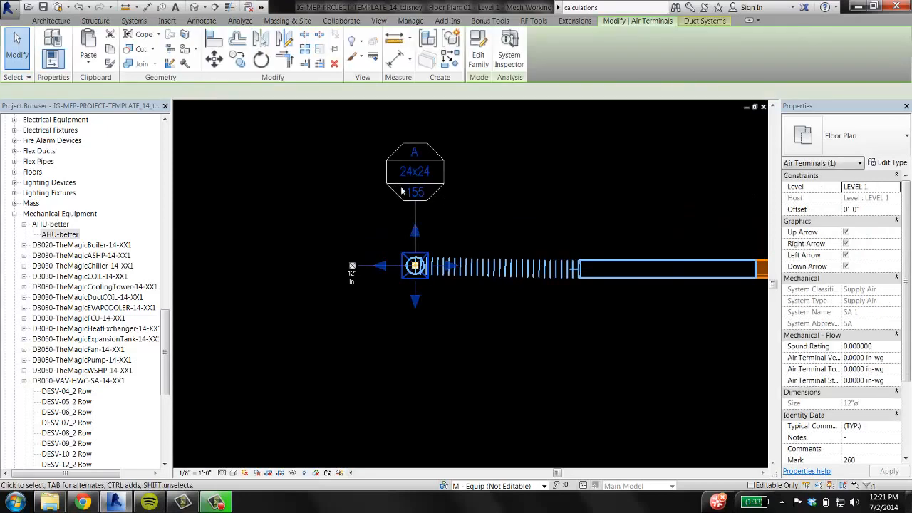
middle_click_drag(512, 317, 300, 301)
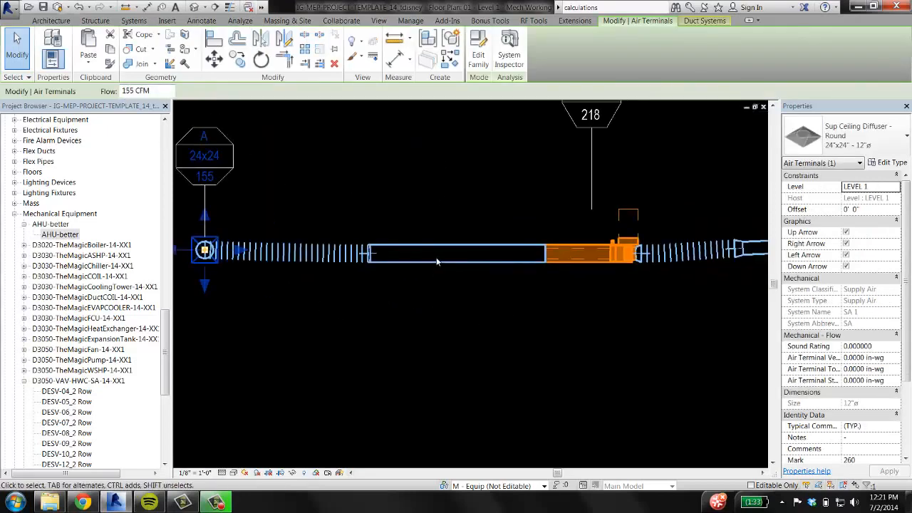
left_click(437, 271)
left_click(442, 272)
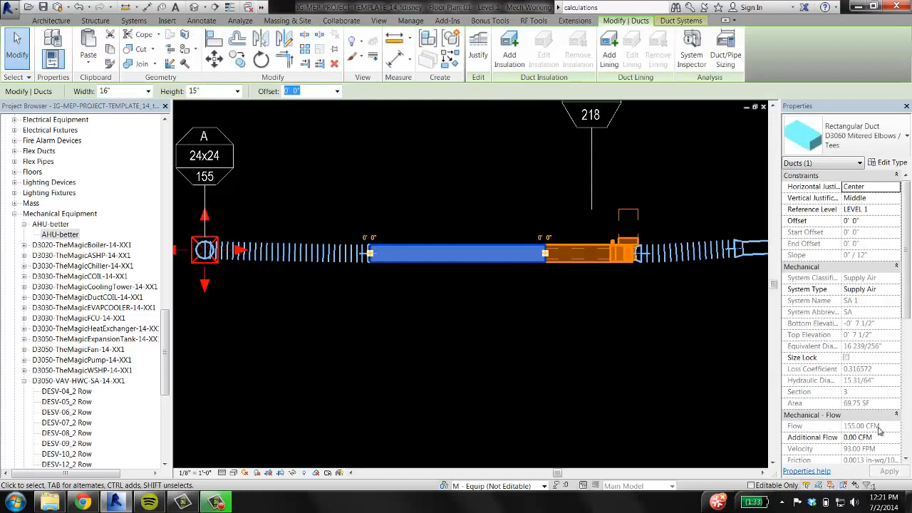
middle_click_drag(641, 362, 375, 374)
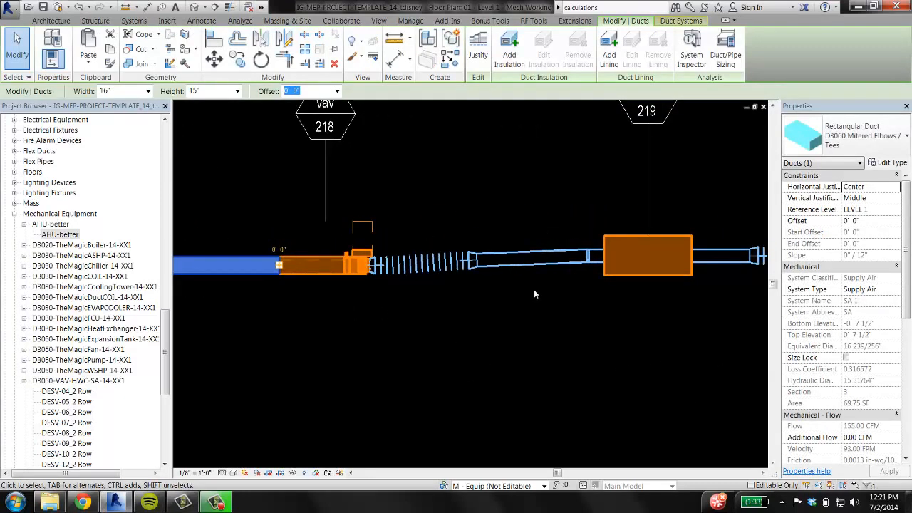
Step: Examine the airflow in the rectangular ducts on the outlet and inlet sides of the AHU-better unit
left_click(533, 267)
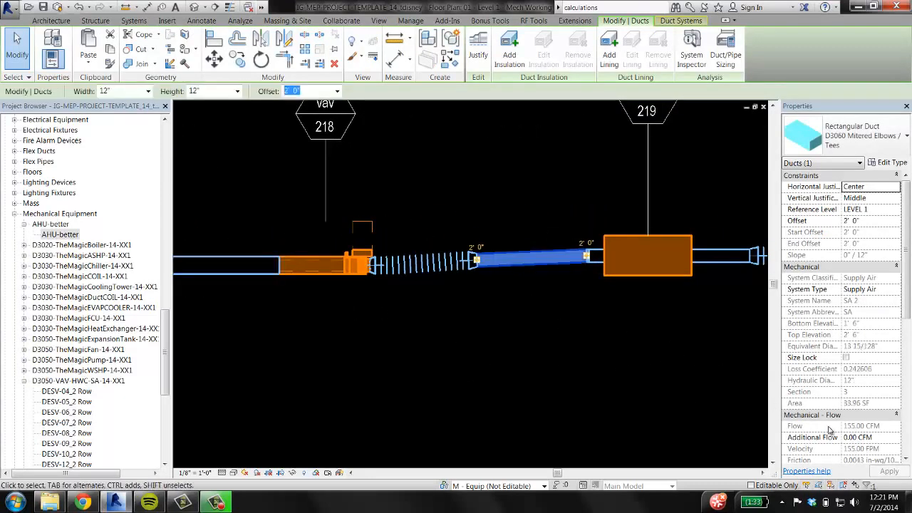
middle_click_drag(667, 359, 379, 367)
left_click(430, 271)
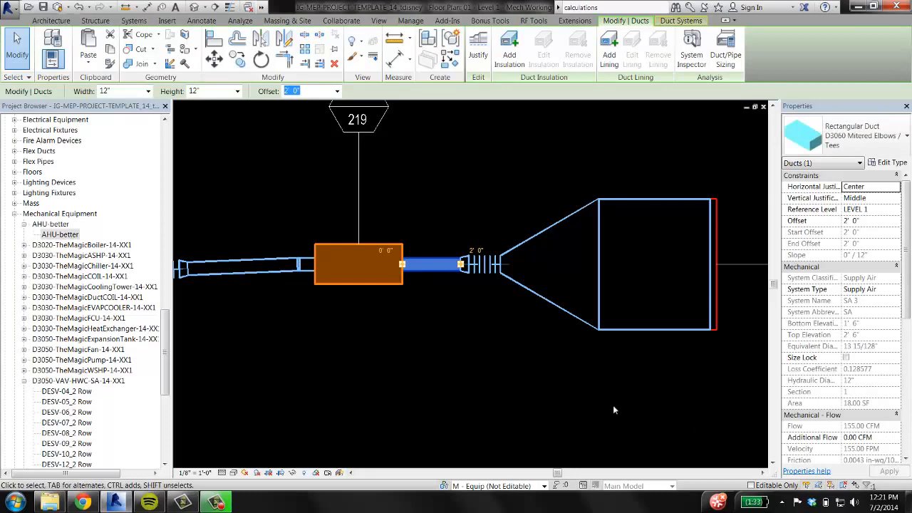
middle_click_drag(673, 387, 565, 391)
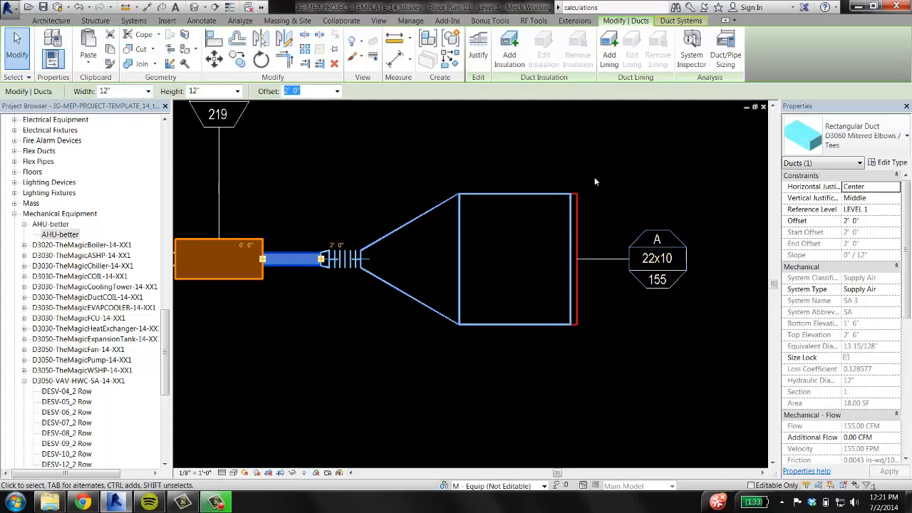
Step: Review the airflow and connectors of the supply louver, AHU-better unit, VAV box and ceiling diffuser in turn
left_click(460, 179)
scroll(363, 182, "down", 3)
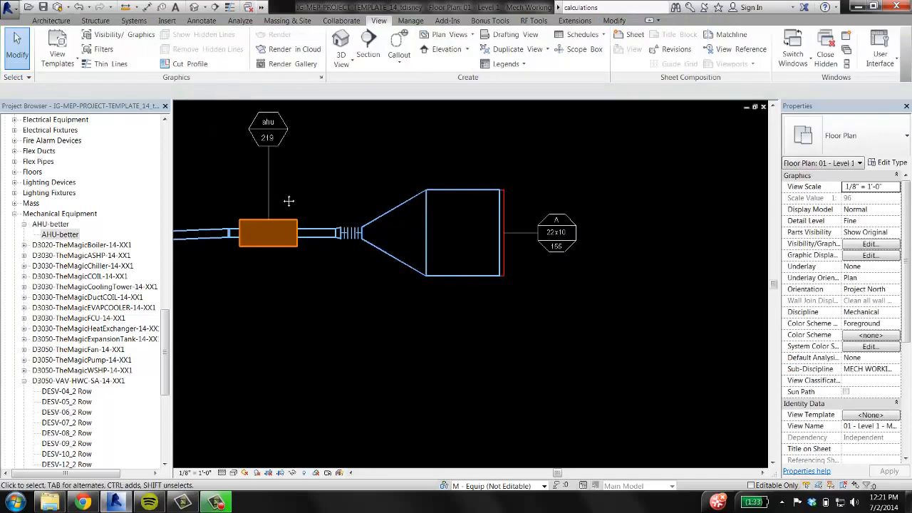
middle_click_drag(289, 201, 552, 212)
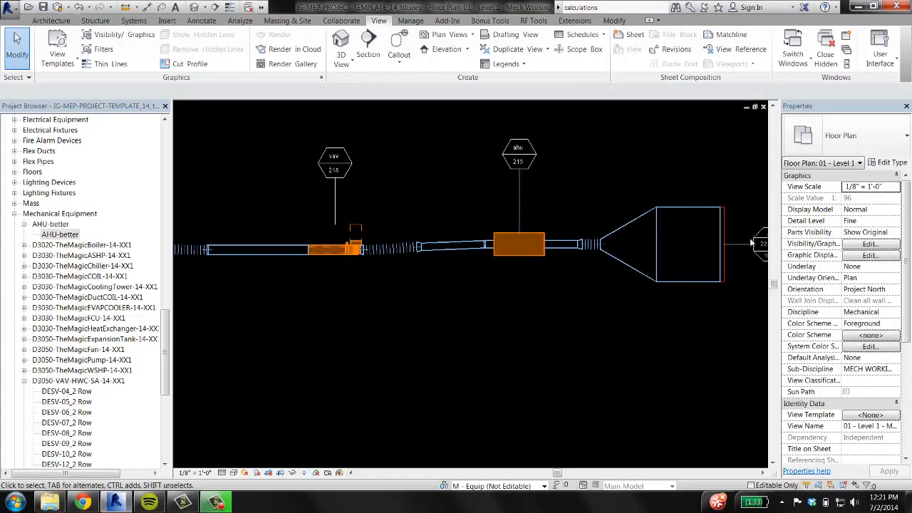
scroll(727, 242, "up", 1)
left_click(714, 263)
scroll(720, 263, "up", 1)
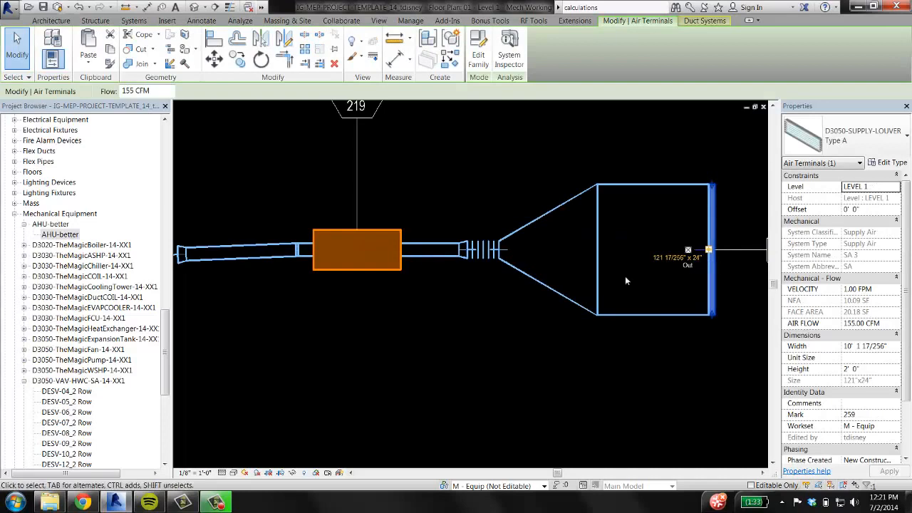
left_click(394, 273)
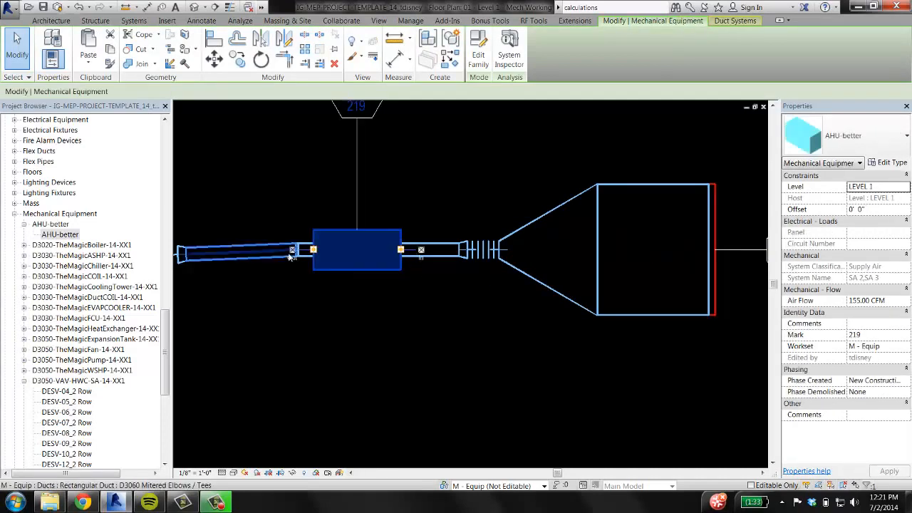
middle_click_drag(282, 326, 712, 320)
left_click(504, 257)
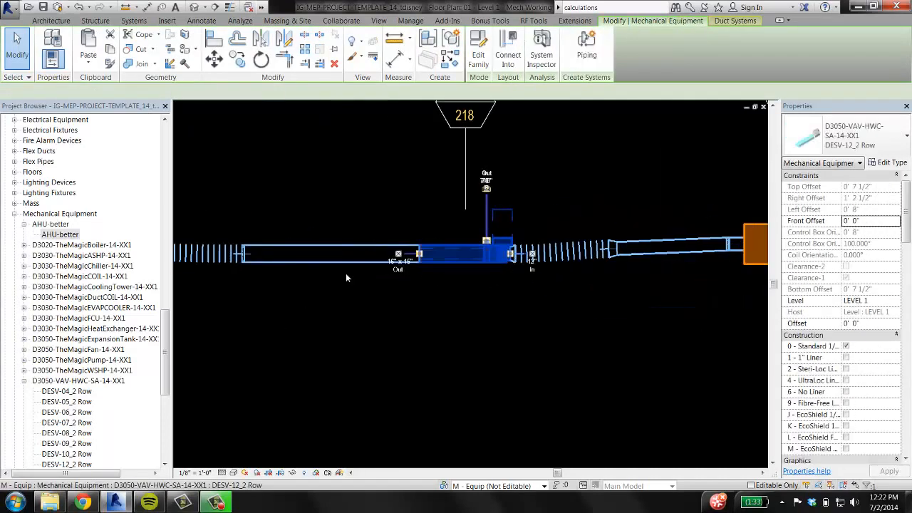
middle_click_drag(233, 291, 434, 288)
left_click(282, 266)
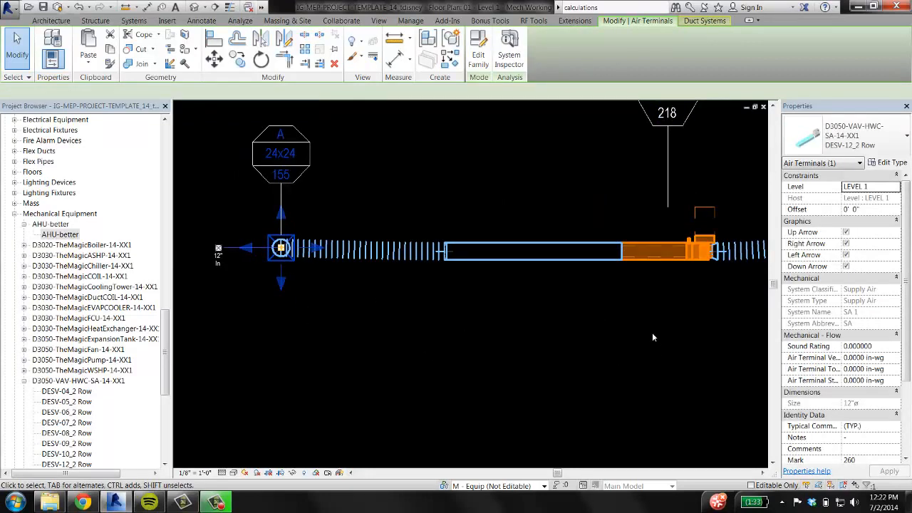
middle_click_drag(652, 332, 321, 353)
left_click(649, 306)
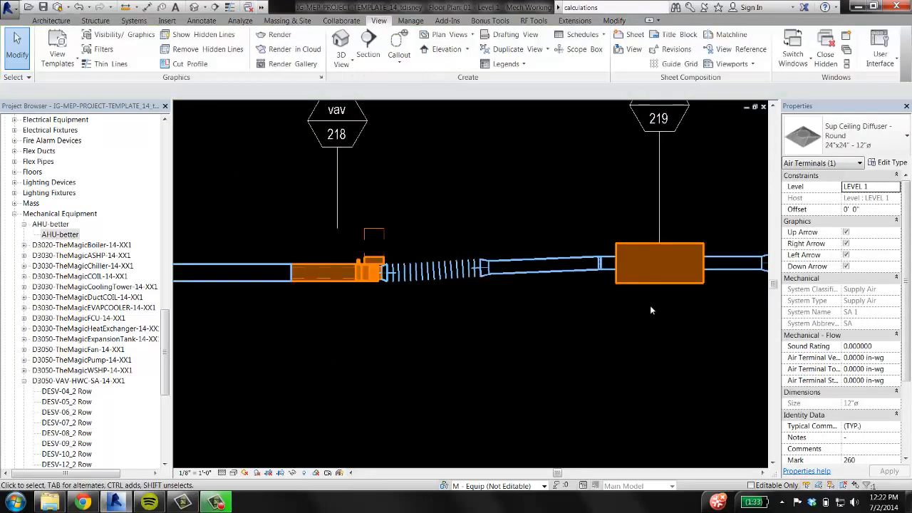
Step: Open the AHU-better family, check the Flow parameter association on its In and Out connectors, and close it without saving
left_click(643, 247)
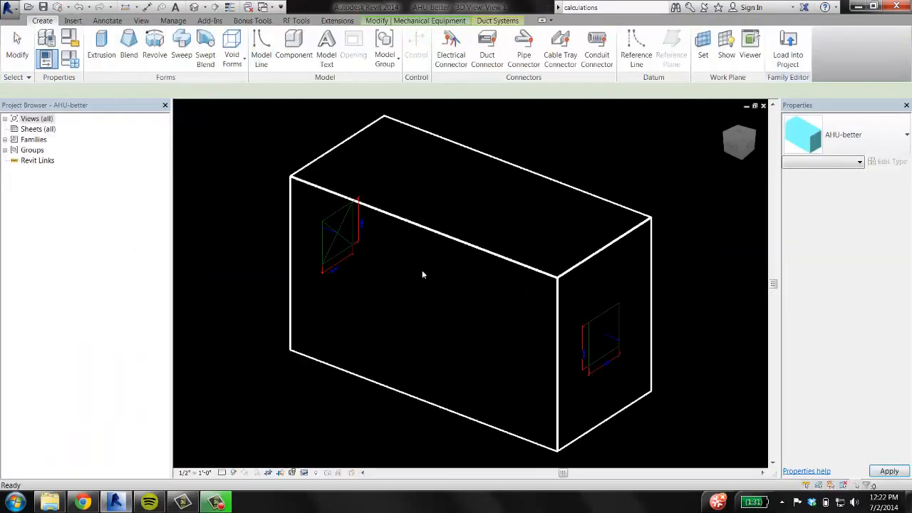
left_click(604, 317)
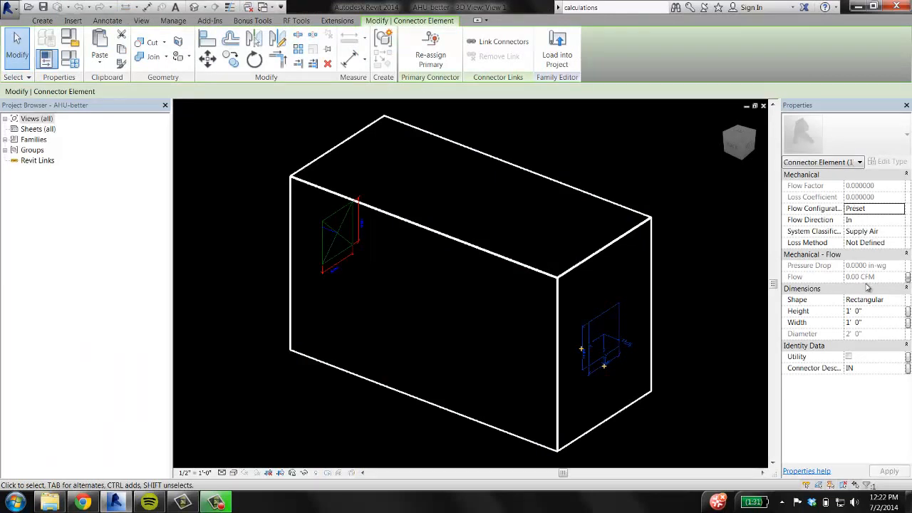
left_click(906, 277)
left_click(535, 215)
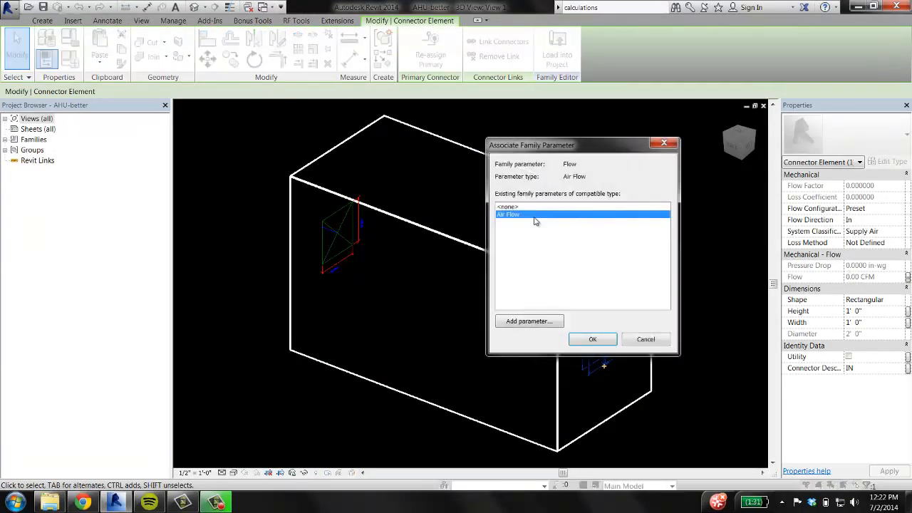
left_click(592, 339)
left_click(347, 250)
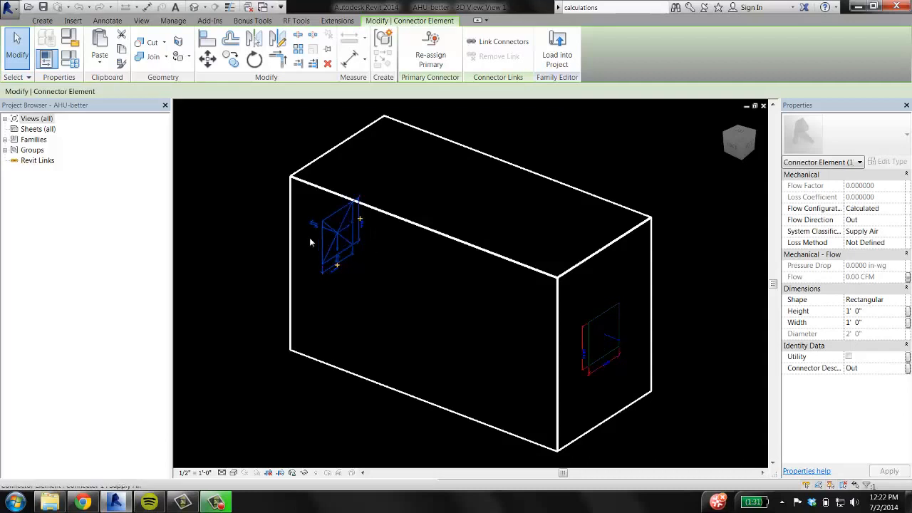
left_click(764, 106)
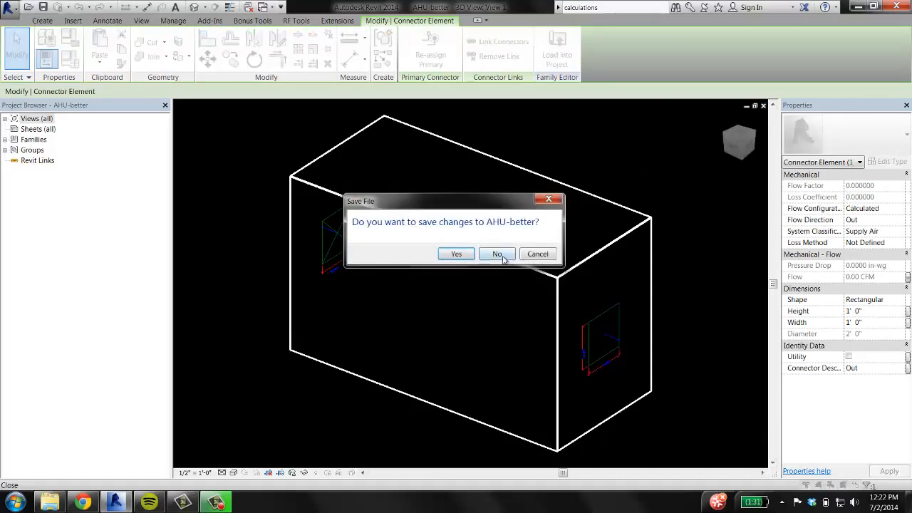
left_click(500, 257)
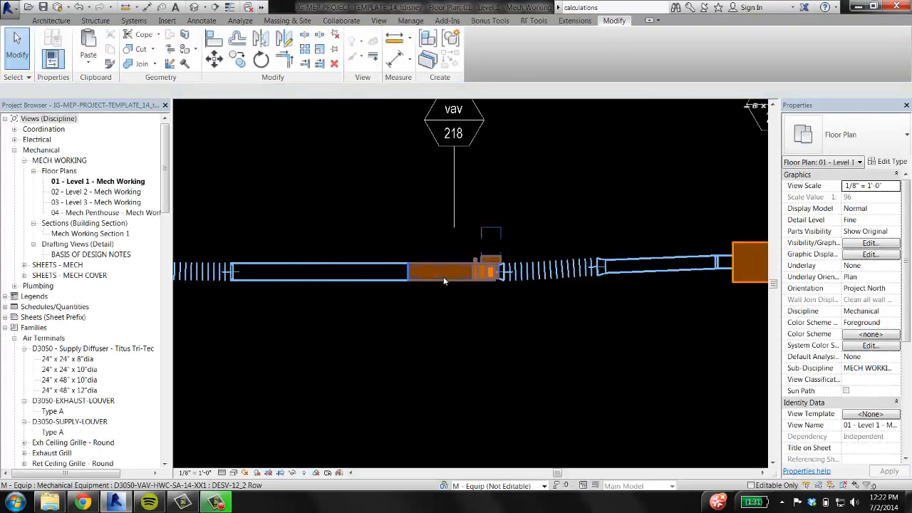
Step: Open the VAV box family and check which family parameter drives Flow on its round supply air inlet connector
left_click(443, 280)
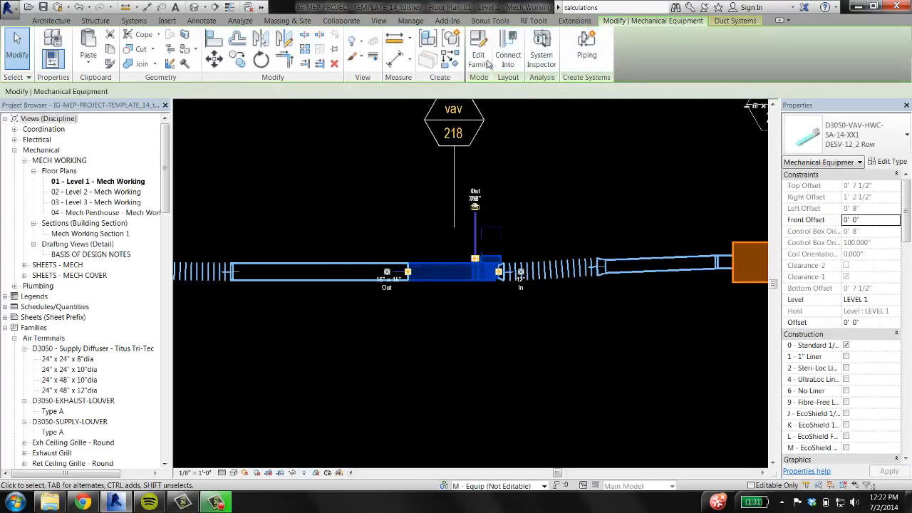
left_click(486, 62)
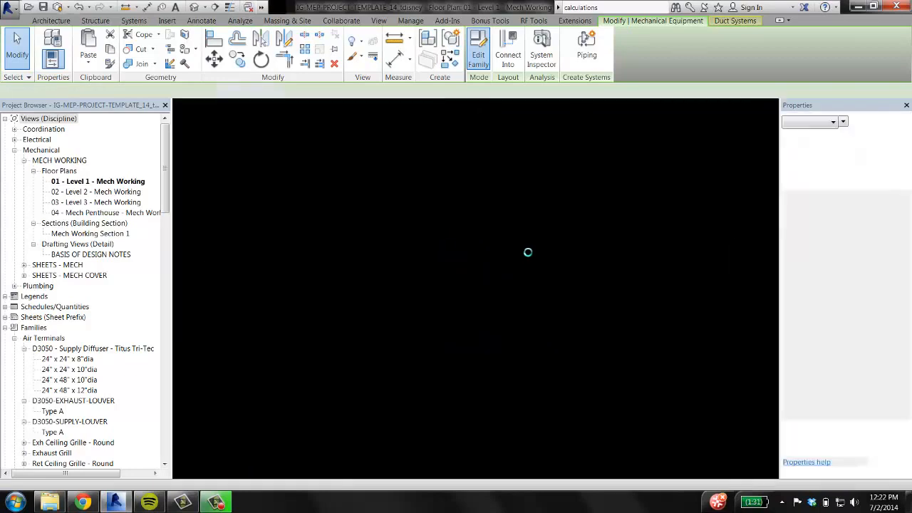
middle_click_drag(473, 344, 619, 357, "shift")
scroll(619, 357, "up", 3)
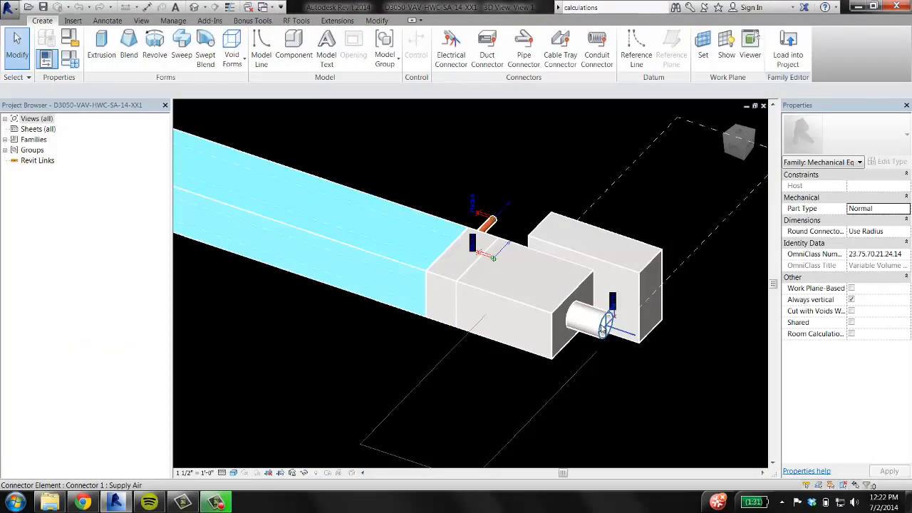
left_click(612, 327)
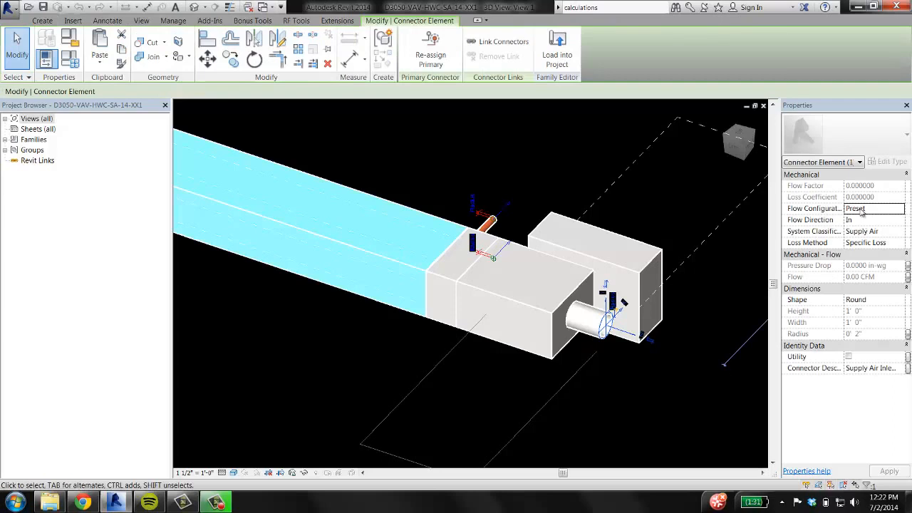
left_click(907, 276)
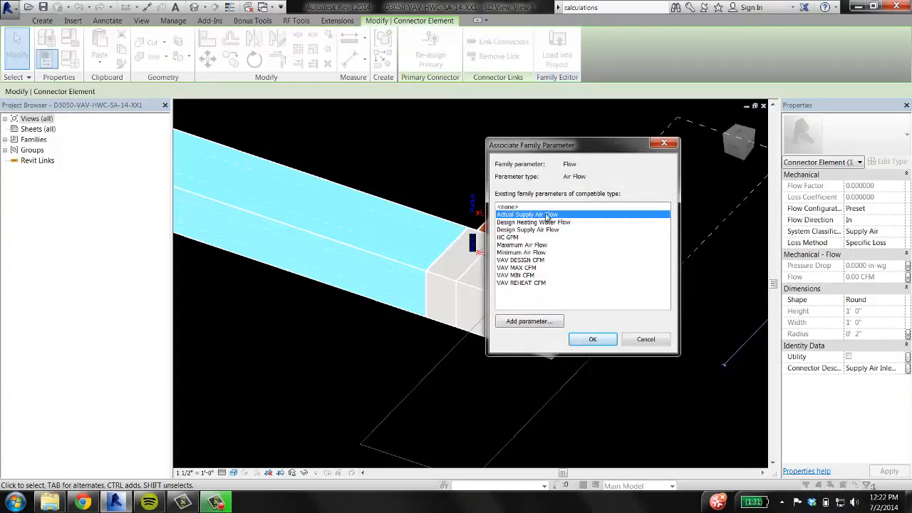
left_click(600, 345)
Step: Check the family parameter driving Flow on the VAV box's rectangular outlet connector, and close the family without saving
middle_click_drag(186, 198, 531, 36)
middle_click_drag(493, 356, 457, 255)
scroll(430, 314, "up", 2)
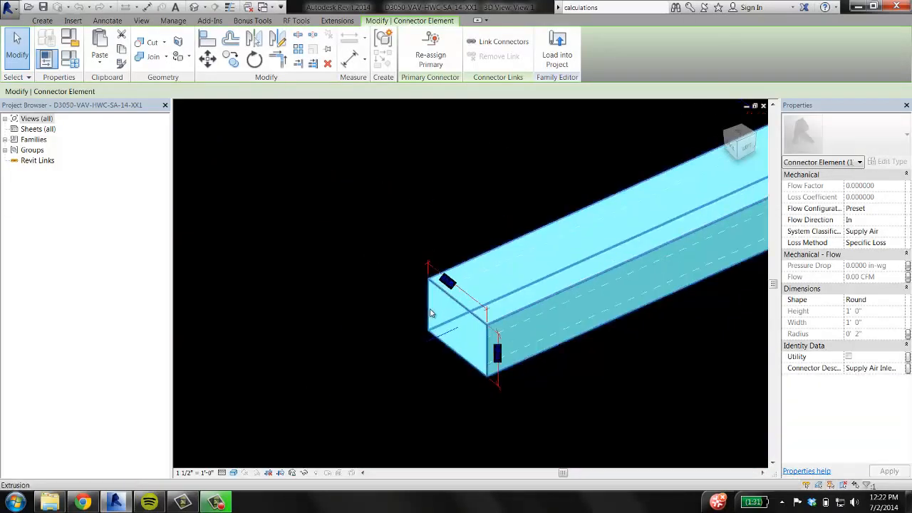
left_click(429, 348)
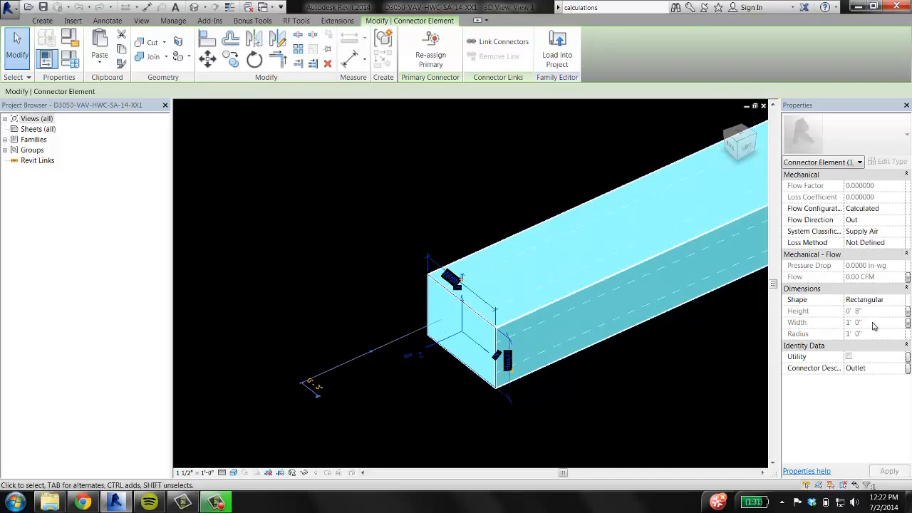
left_click(908, 277)
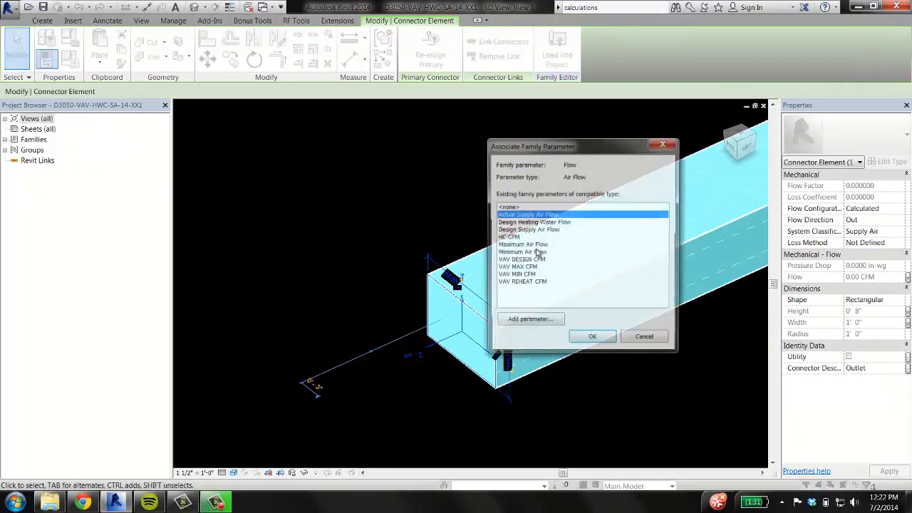
left_click(592, 339)
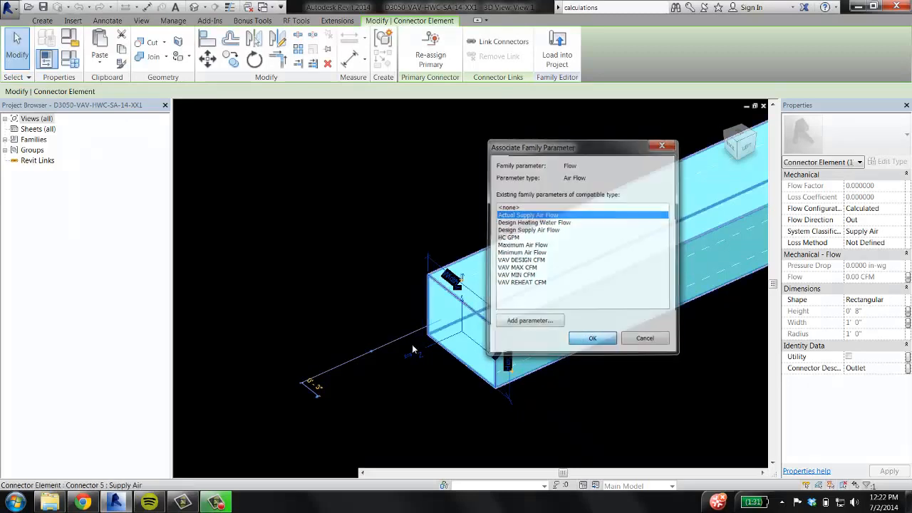
key("Escape")
left_click(763, 107)
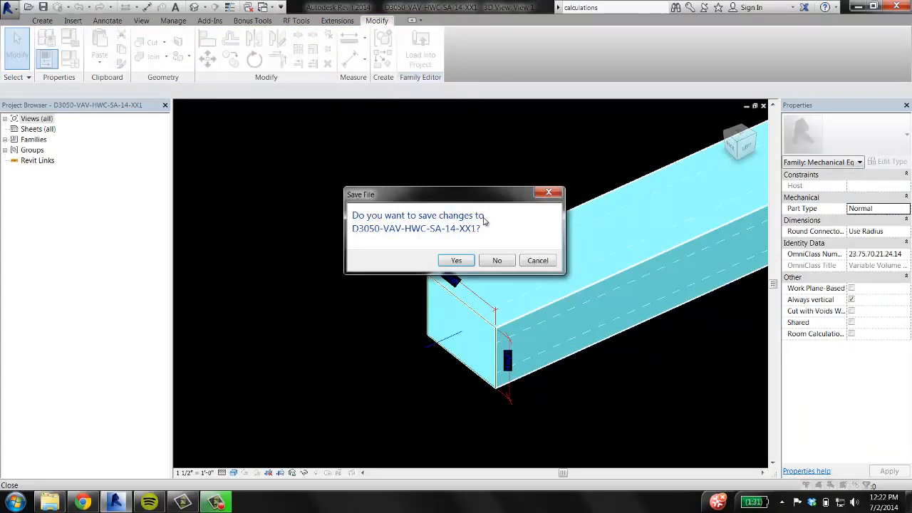
left_click(496, 258)
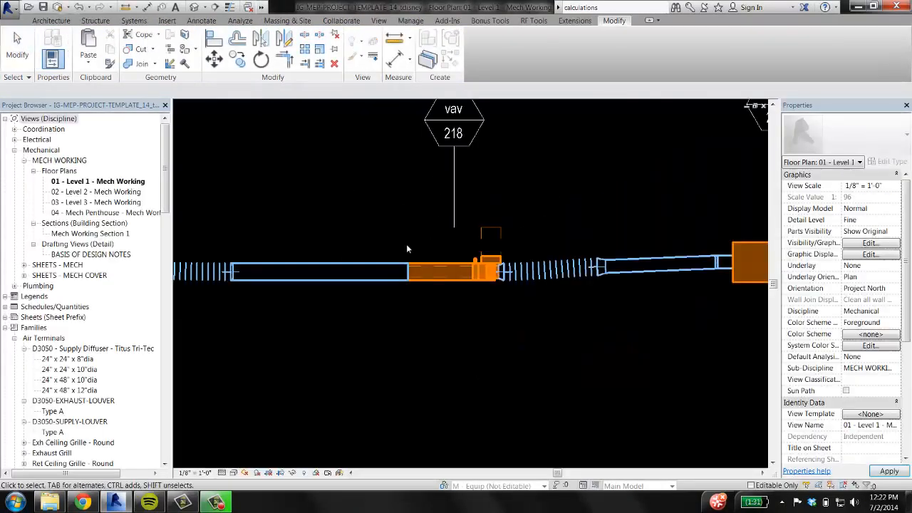
Step: Copy the tagged 24x24 ceiling diffuser about 10'-0" straight down in plan
middle_click_drag(580, 194, 552, 243)
scroll(362, 168, "down", 3)
middle_click_drag(275, 229, 414, 251)
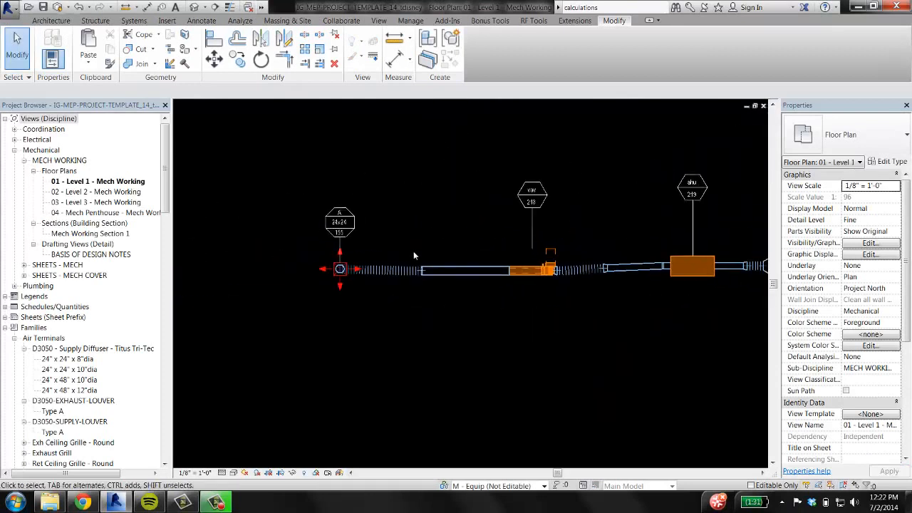
scroll(413, 251, "up", 2)
left_click(317, 308)
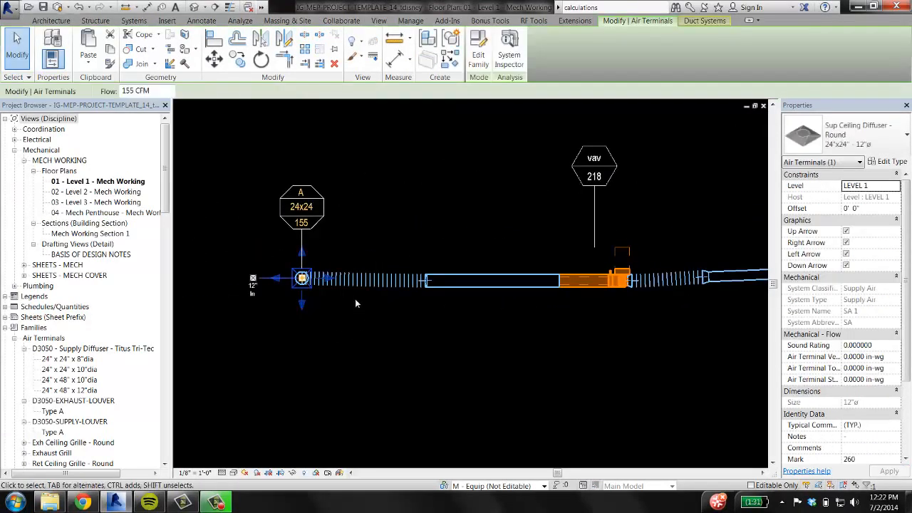
key("m")
key("v")
left_click(269, 310)
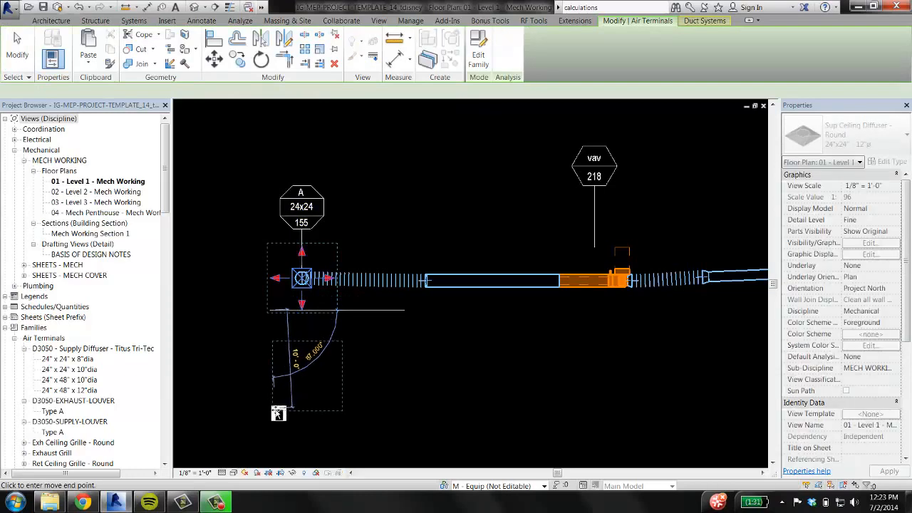
left_click(272, 411)
key("Escape")
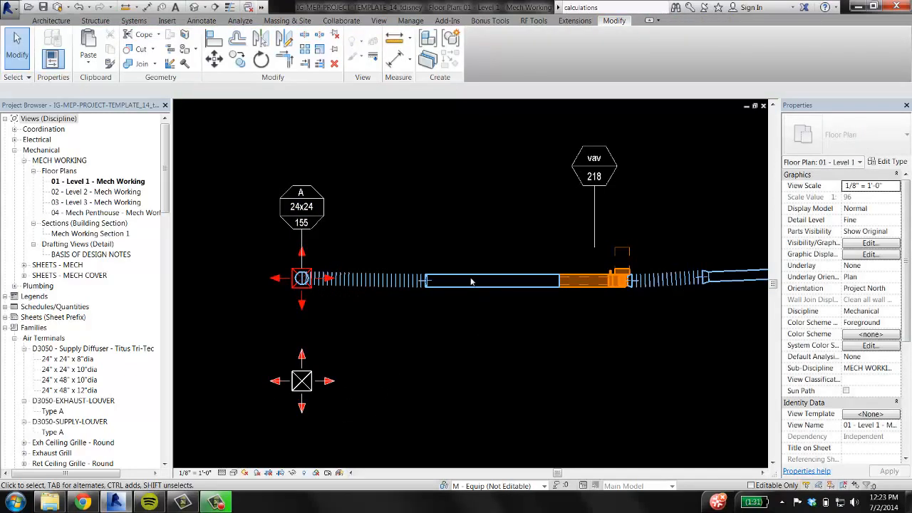
Step: Draw a 16" x 15" branch duct from the VAV outlet duct, about 8'-8" down and about 10'-6" toward the copied diffuser
left_click(476, 296)
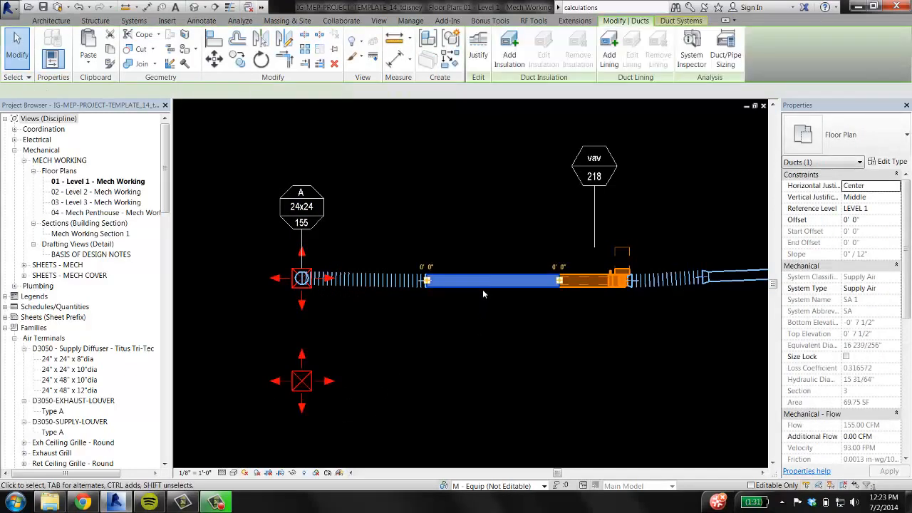
key("c")
key("s")
left_click(482, 282)
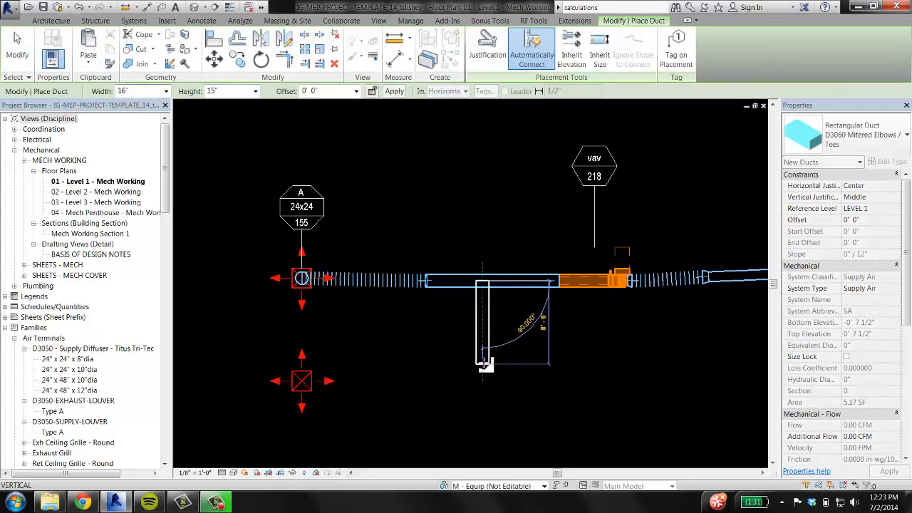
left_click(480, 363)
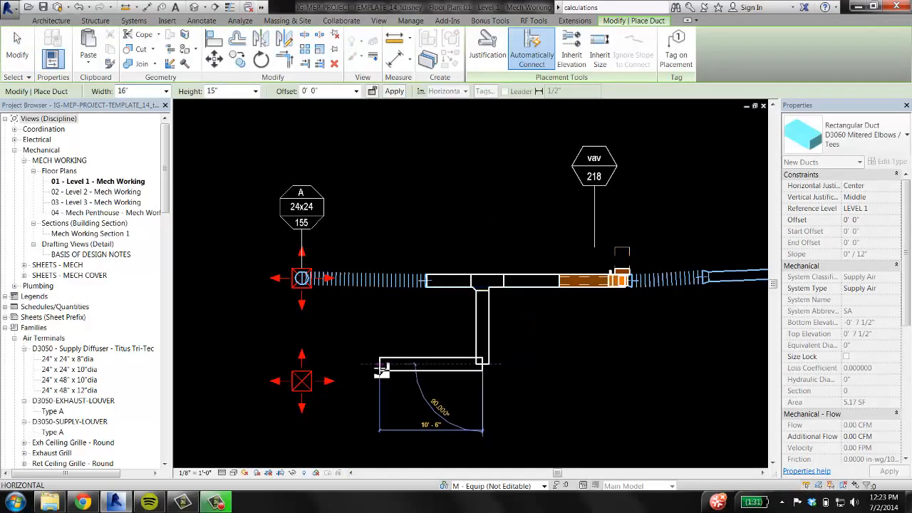
left_click(382, 366)
Step: Connect the end of the branch duct to the copied diffuser with 16" round flex duct
key("f")
key("d")
left_click(381, 365)
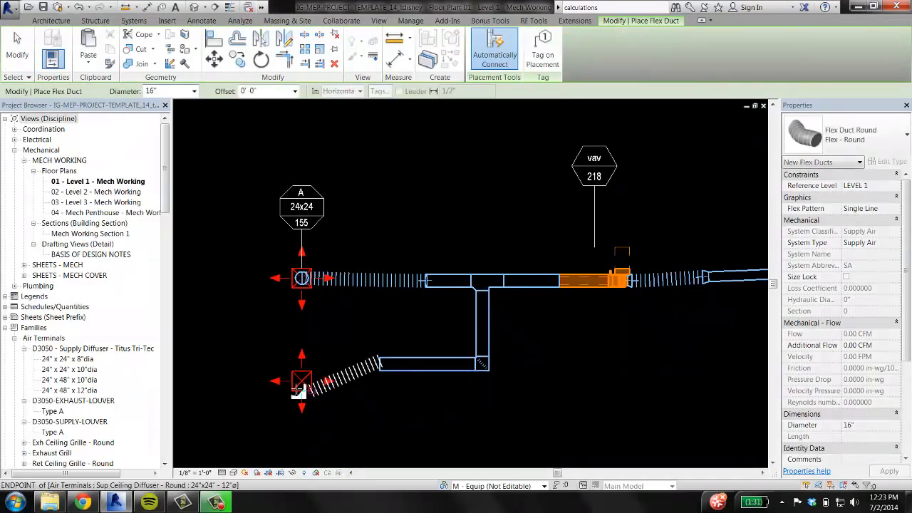
key("Escape")
left_click(382, 365)
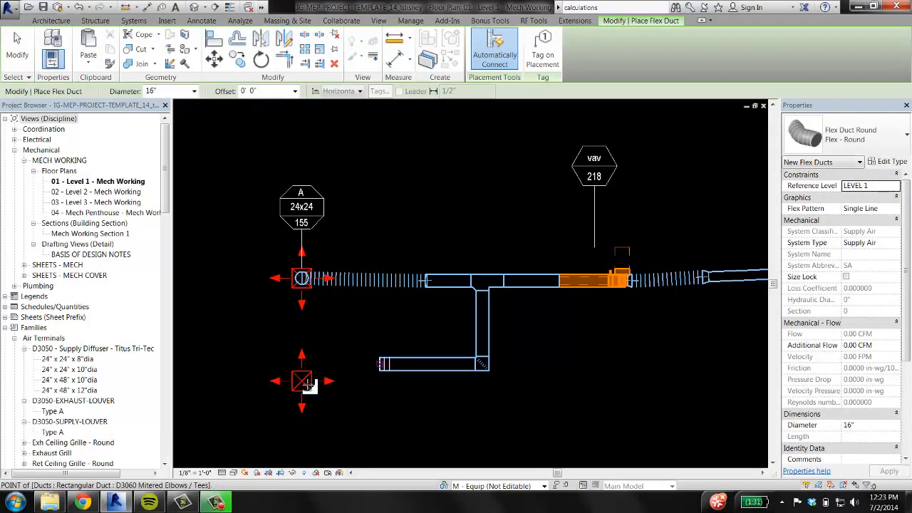
left_click(306, 378)
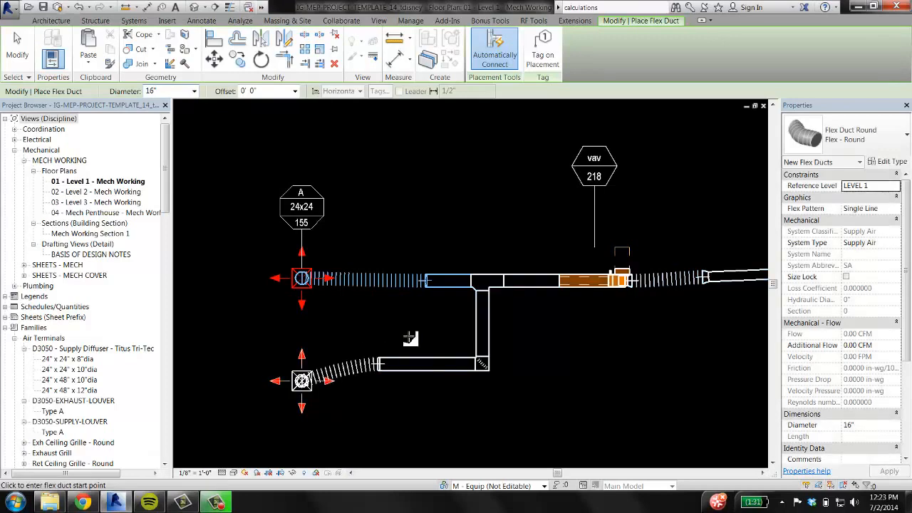
key("Escape")
Step: Check the airflow in the supply louver's tag, and set the copied diffuser's flow to 122 CFM
middle_click_drag(244, 290, 153, 265)
scroll(215, 246, "down", 2)
middle_click_drag(637, 312, 451, 347)
scroll(602, 305, "up", 3)
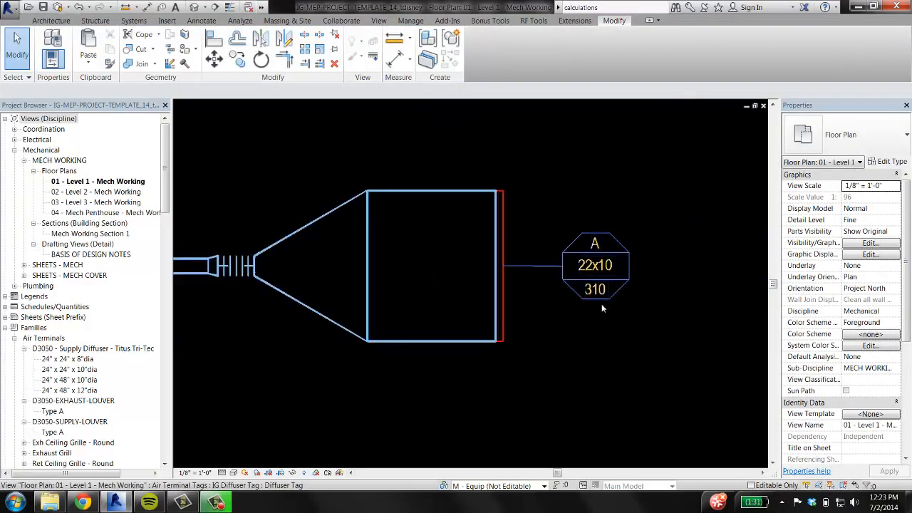
scroll(597, 300, "down", 3)
middle_click_drag(458, 301, 847, 287)
scroll(503, 328, "up", 3)
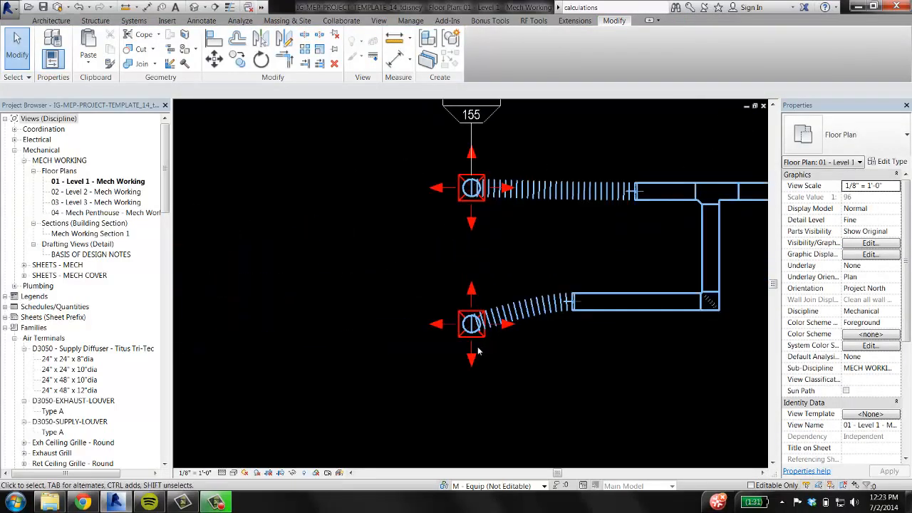
left_click(477, 350)
double_click(137, 91)
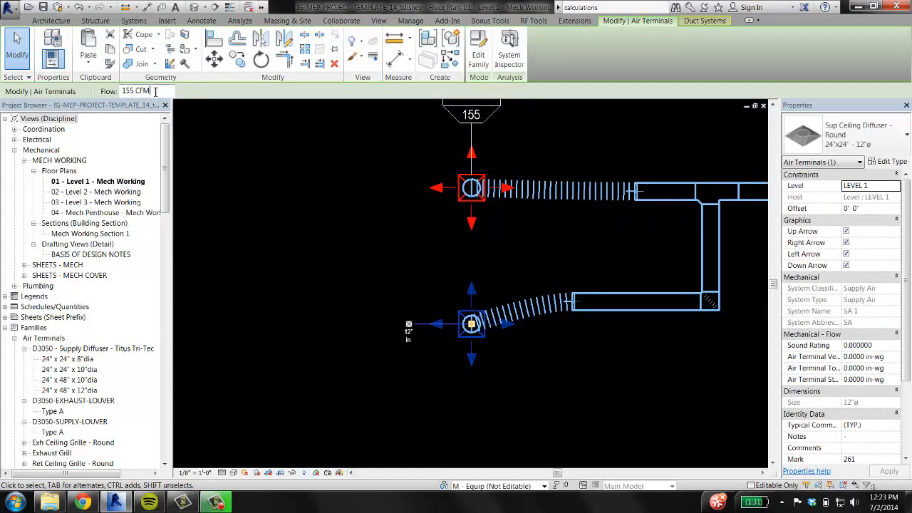
type("122")
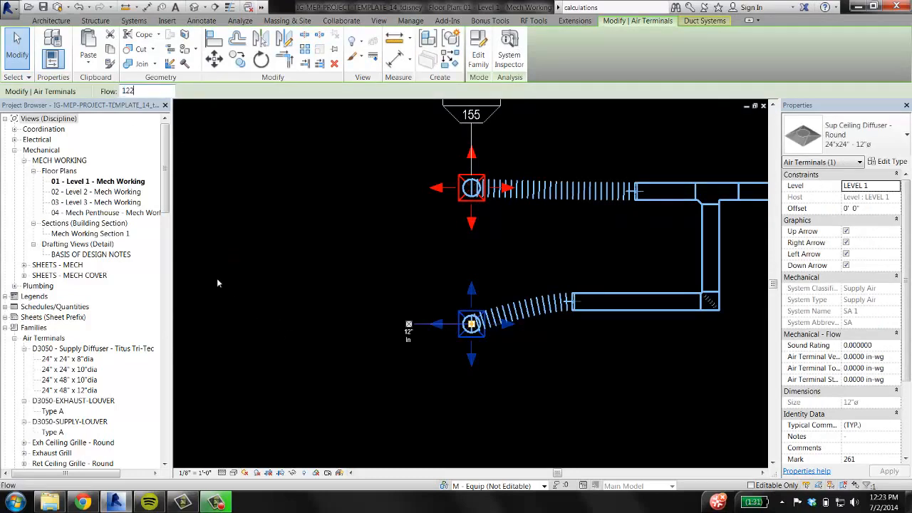
Step: Check the airflow in the supply louver's tag against the revised diffuser flow, tracing the run through the VAV box and AHU
middle_click_drag(617, 319, 413, 295)
scroll(553, 344, "down", 1)
middle_click_drag(554, 344, 175, 339)
middle_click_drag(688, 246, 591, 282)
scroll(680, 240, "up", 2)
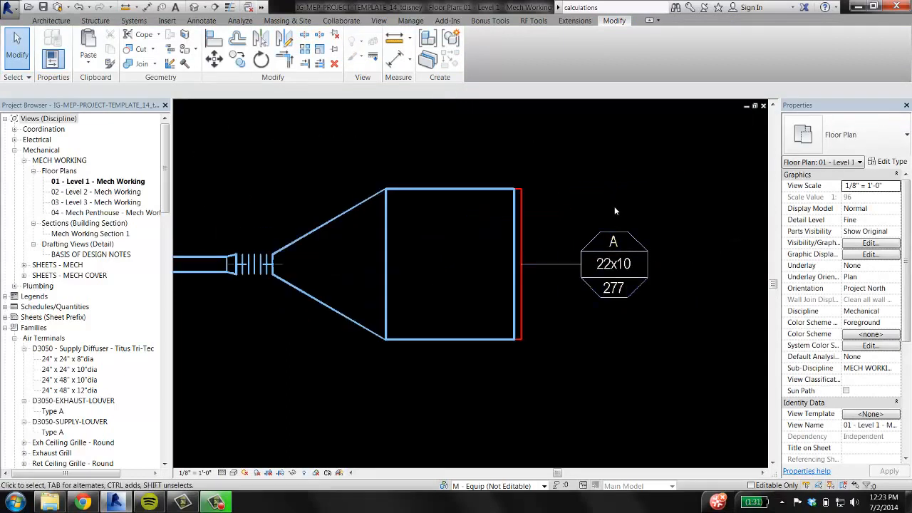
middle_click_drag(466, 197, 544, 211)
scroll(508, 167, "down", 2)
middle_click_drag(407, 248, 567, 233)
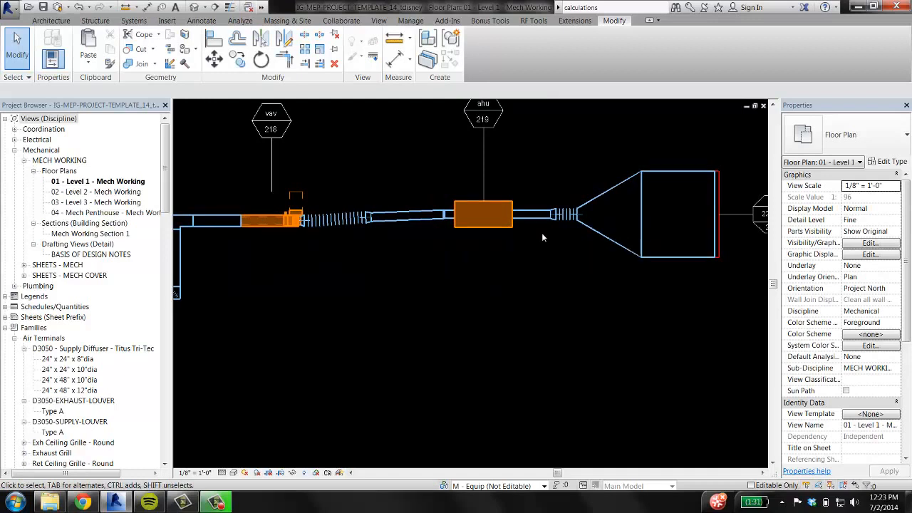
middle_click_drag(659, 295, 530, 305)
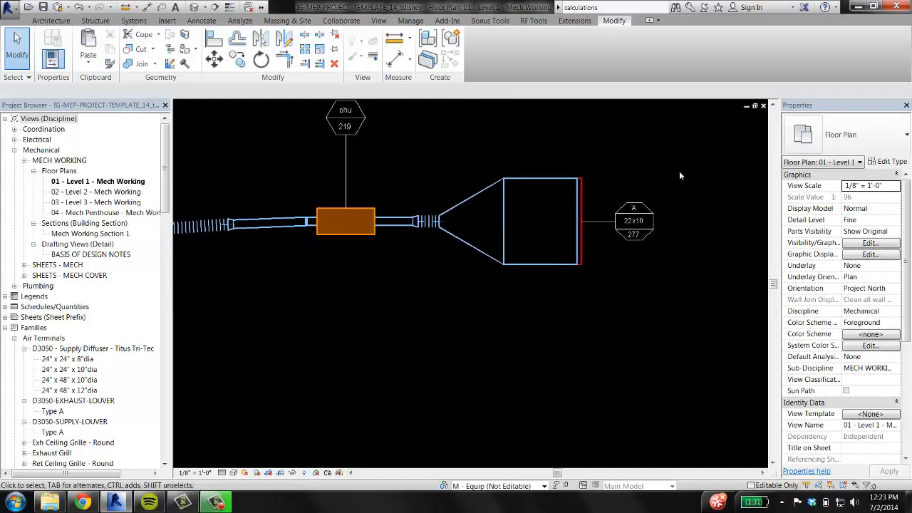
scroll(609, 204, "up", 2)
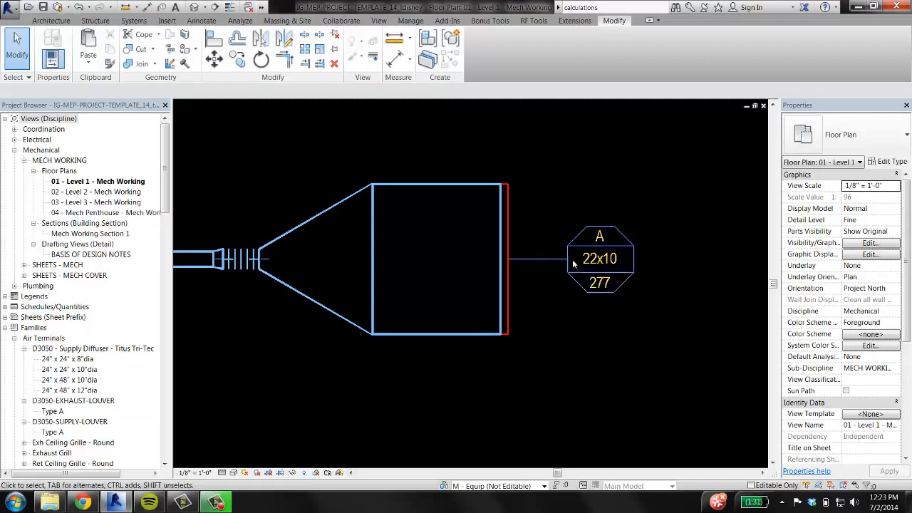
Step: Draw a short open-ended 16" x 15" duct stub downward from the lower branch duct
middle_click_drag(591, 282, 703, 247)
scroll(556, 268, "down", 3)
middle_click_drag(318, 337, 520, 296)
middle_click_drag(195, 277, 436, 226)
scroll(552, 228, "up", 3)
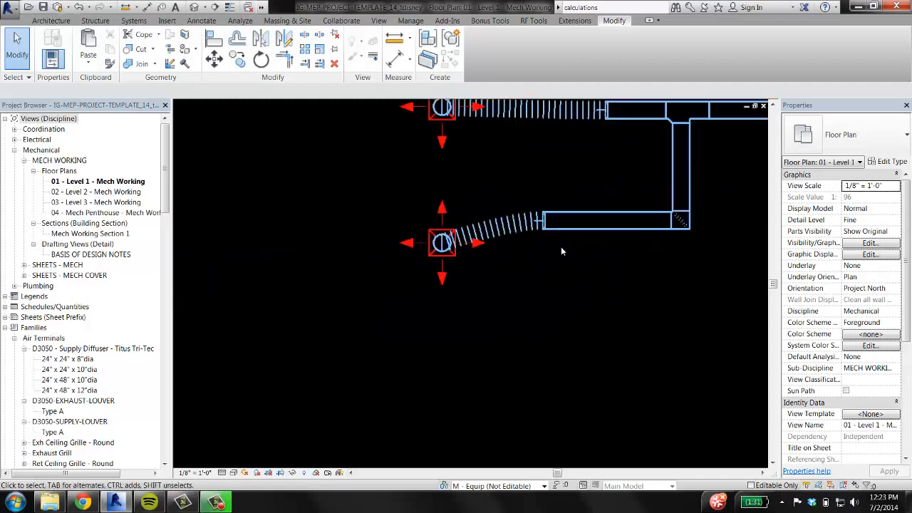
left_click(626, 229)
key("d")
key("t")
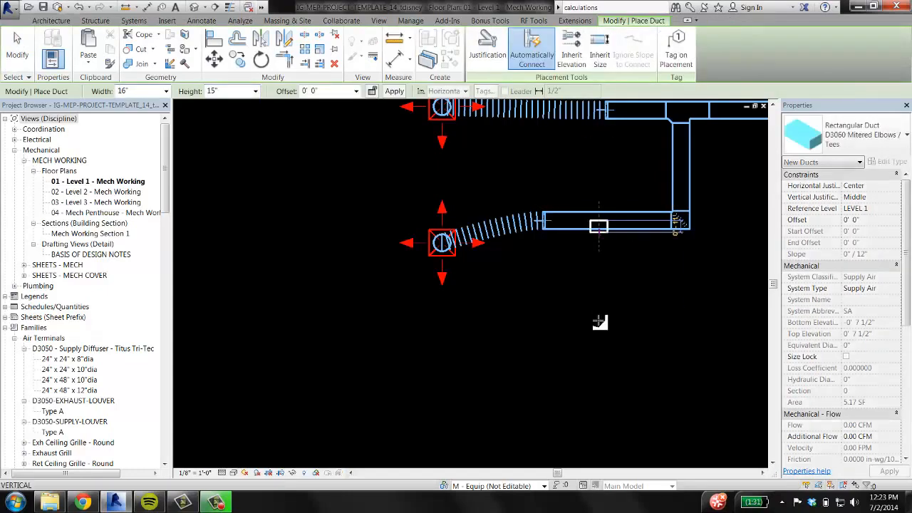
left_click(598, 222)
left_click(600, 308)
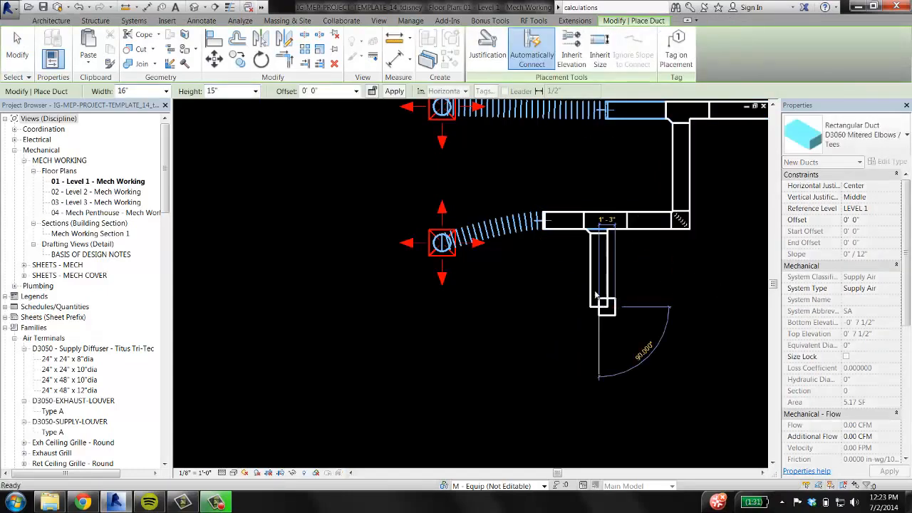
scroll(570, 267, "down", 3)
key("Escape")
Step: Examine the supply louver's tagged airflow with the open-ended stub attached, and look over the connected run back to the diffusers
middle_click_drag(702, 307, 238, 341)
scroll(565, 231, "up", 3)
middle_click_drag(543, 273, 632, 298)
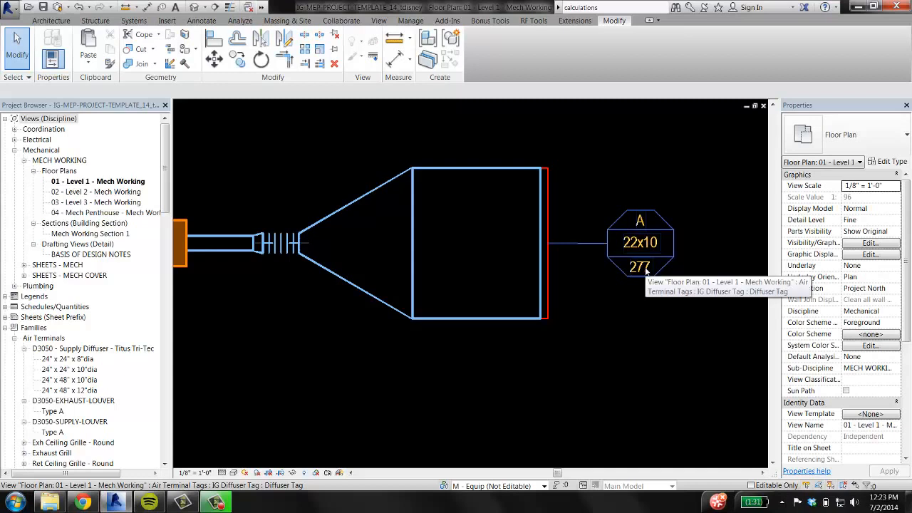
middle_click_drag(493, 318, 654, 278)
scroll(655, 277, "down", 3)
middle_click_drag(492, 280, 559, 265)
scroll(560, 265, "up", 3)
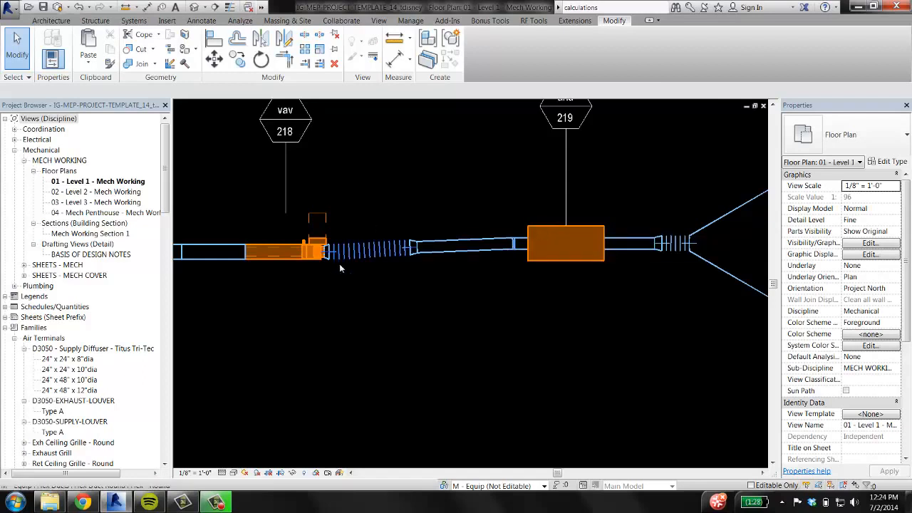
scroll(324, 288, "down", 5)
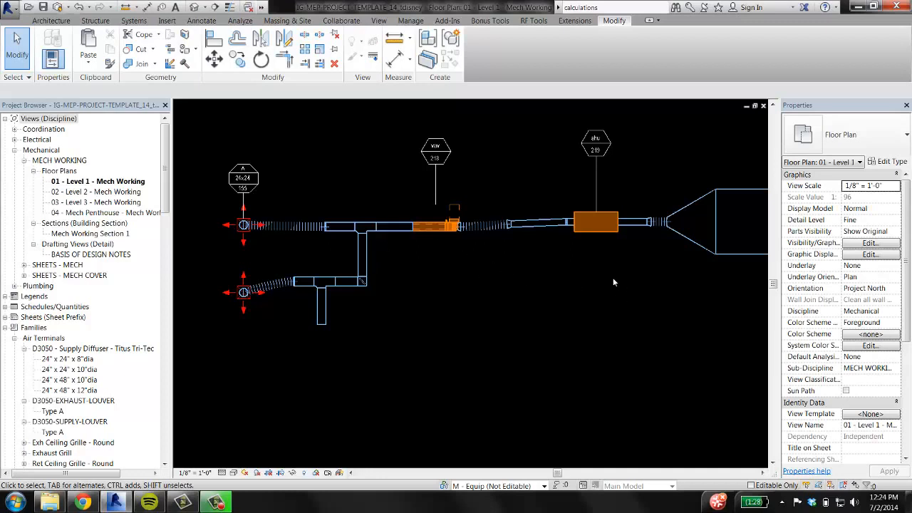
Step: Review the flow properties of the duct between the VAV box and AHU, and of the supply louver
left_click(545, 227)
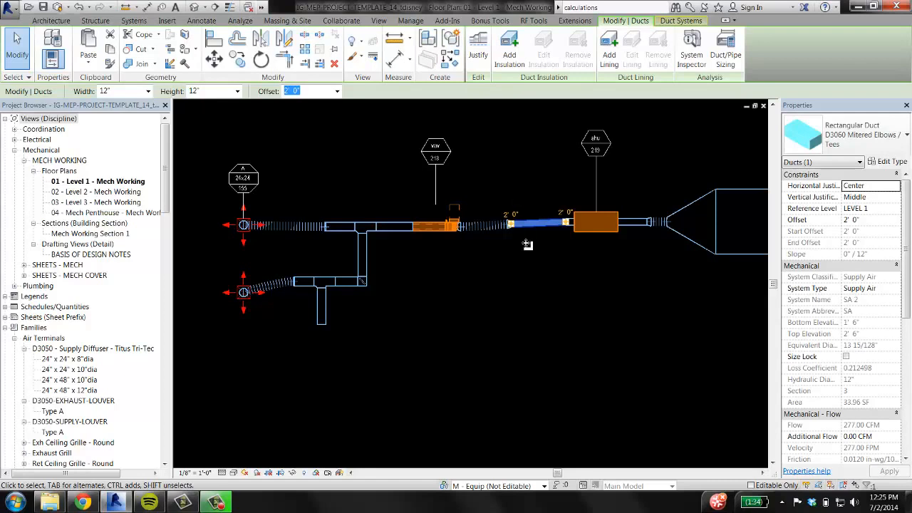
left_click(537, 267)
scroll(720, 279, "up", 4)
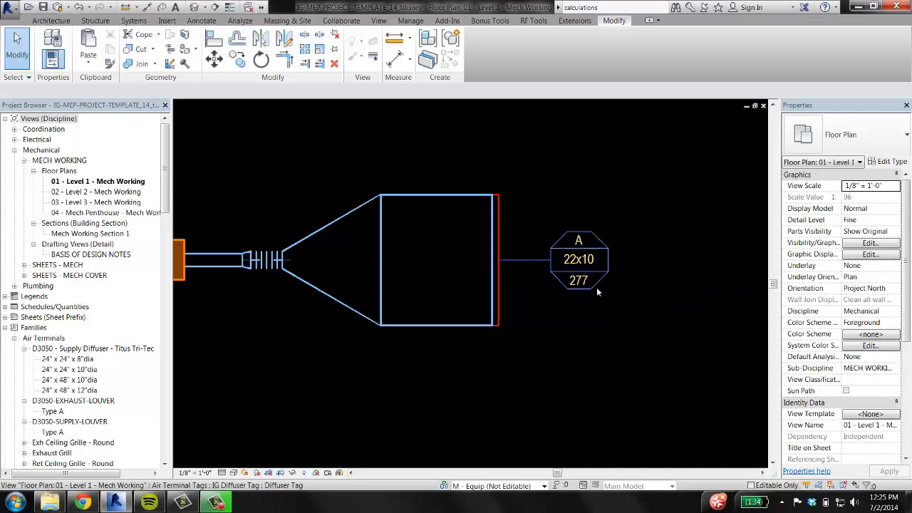
left_click(496, 311)
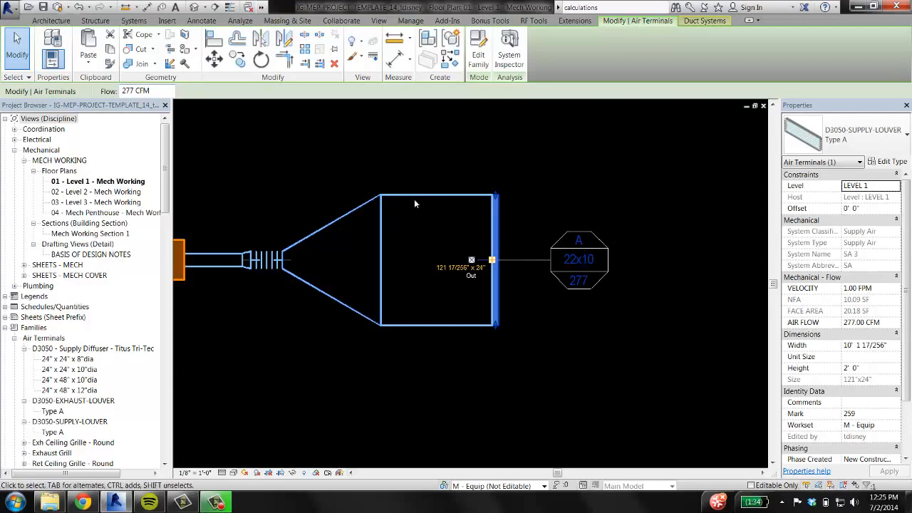
left_click(555, 174)
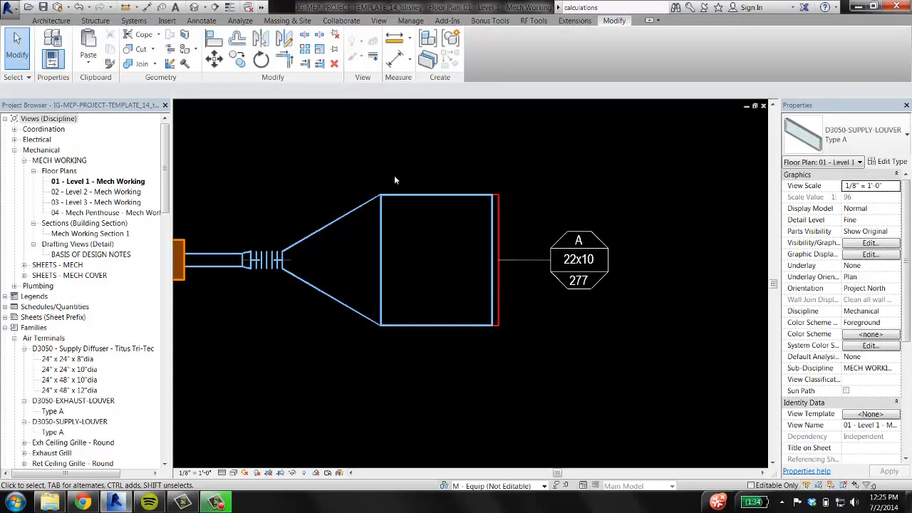
scroll(511, 361, "down", 5)
scroll(599, 324, "up", 3)
scroll(553, 264, "down", 2)
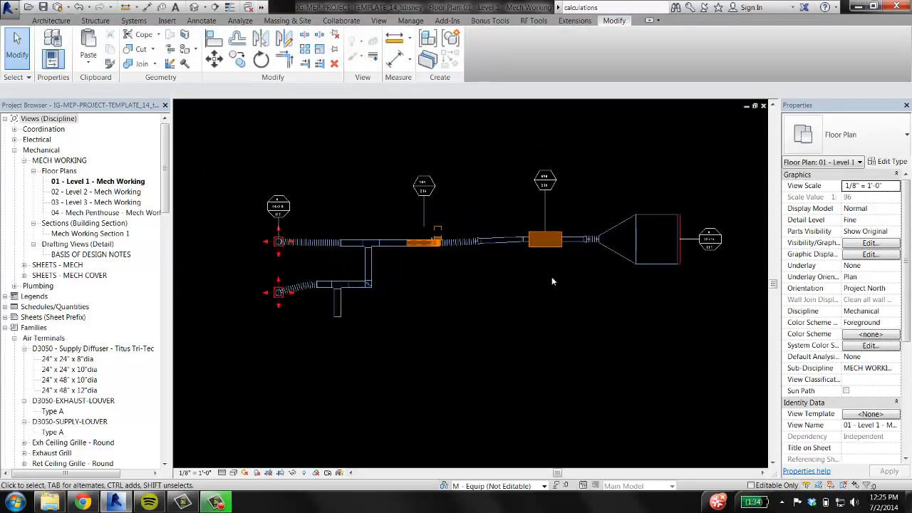